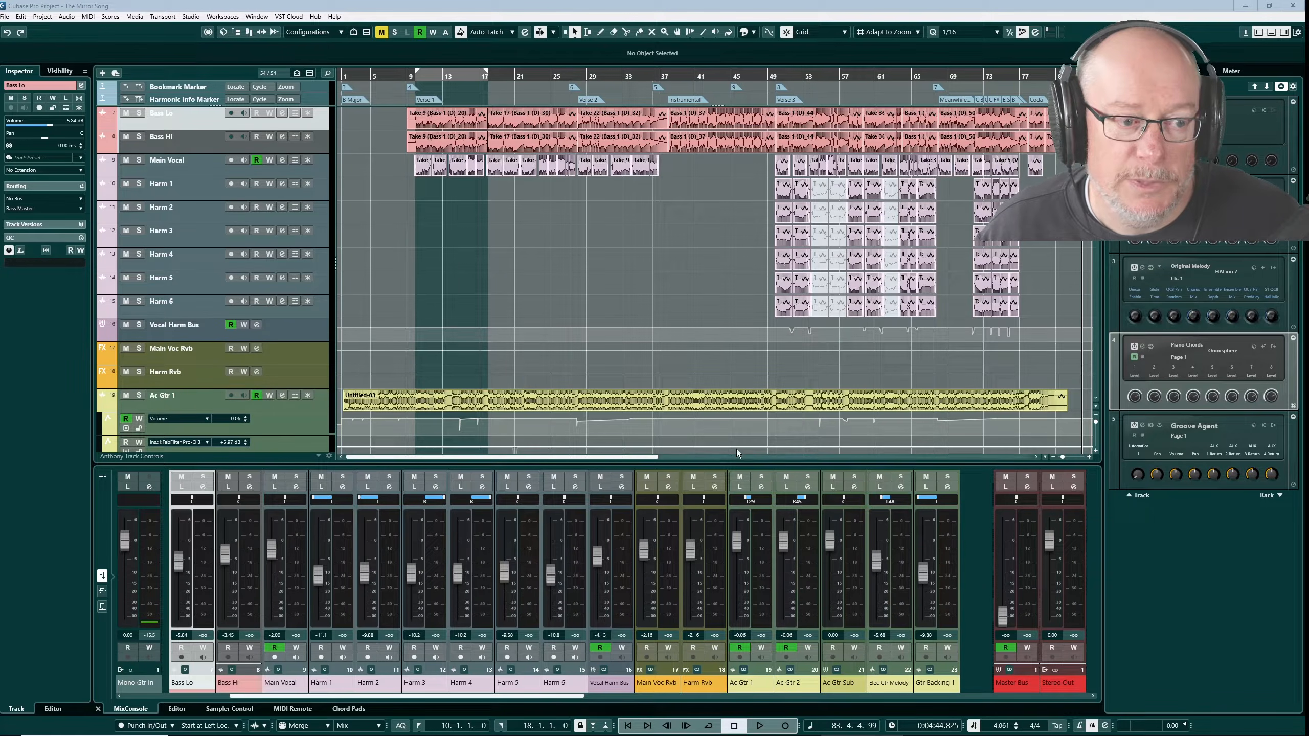
Hide the Inspector, the mixer in the lower zone, and the right zone so the project area fills the window.
click(1258, 32)
click(1258, 32)
click(1258, 32)
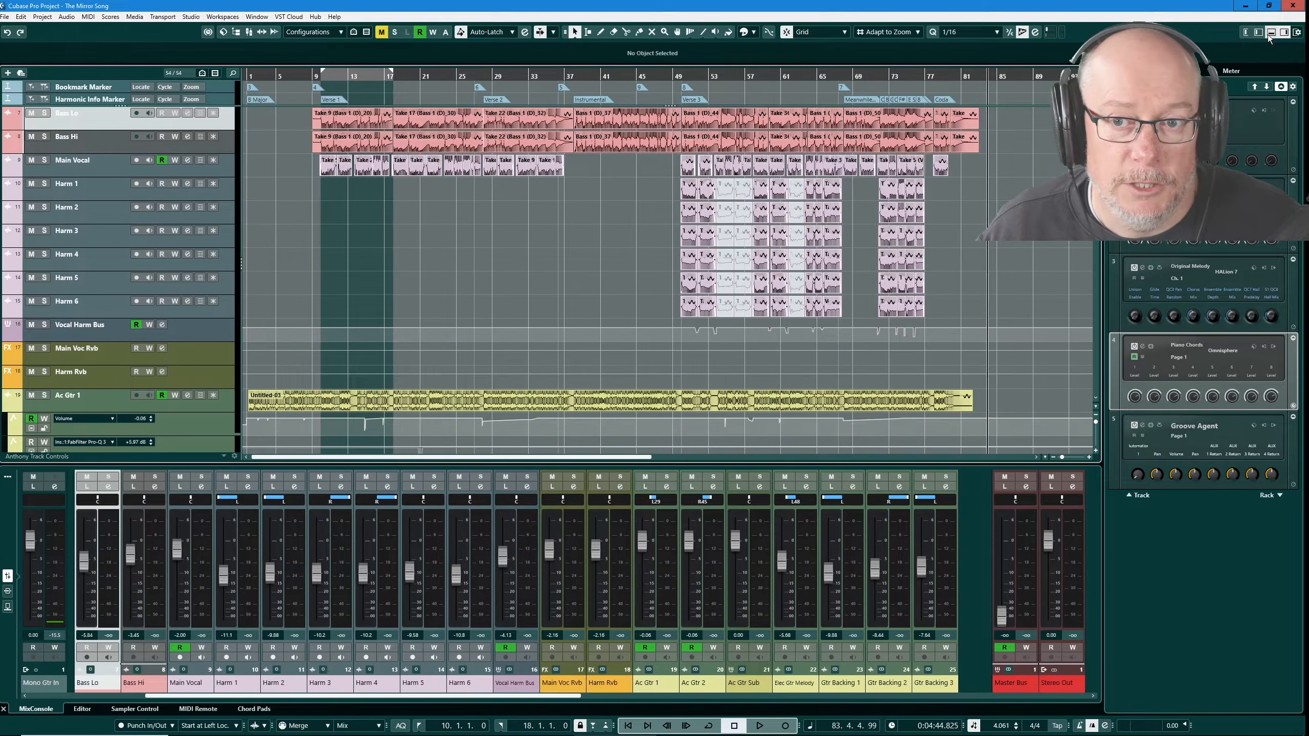
click(1271, 32)
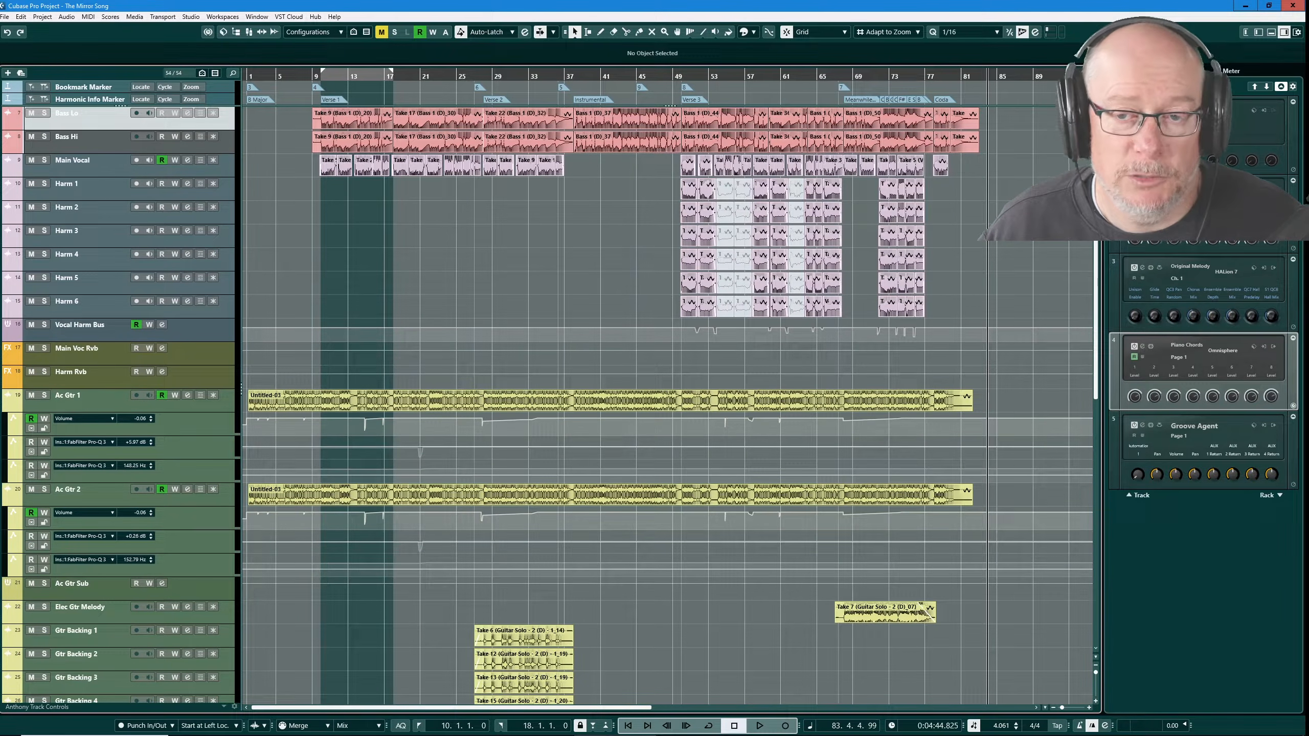
click(1283, 33)
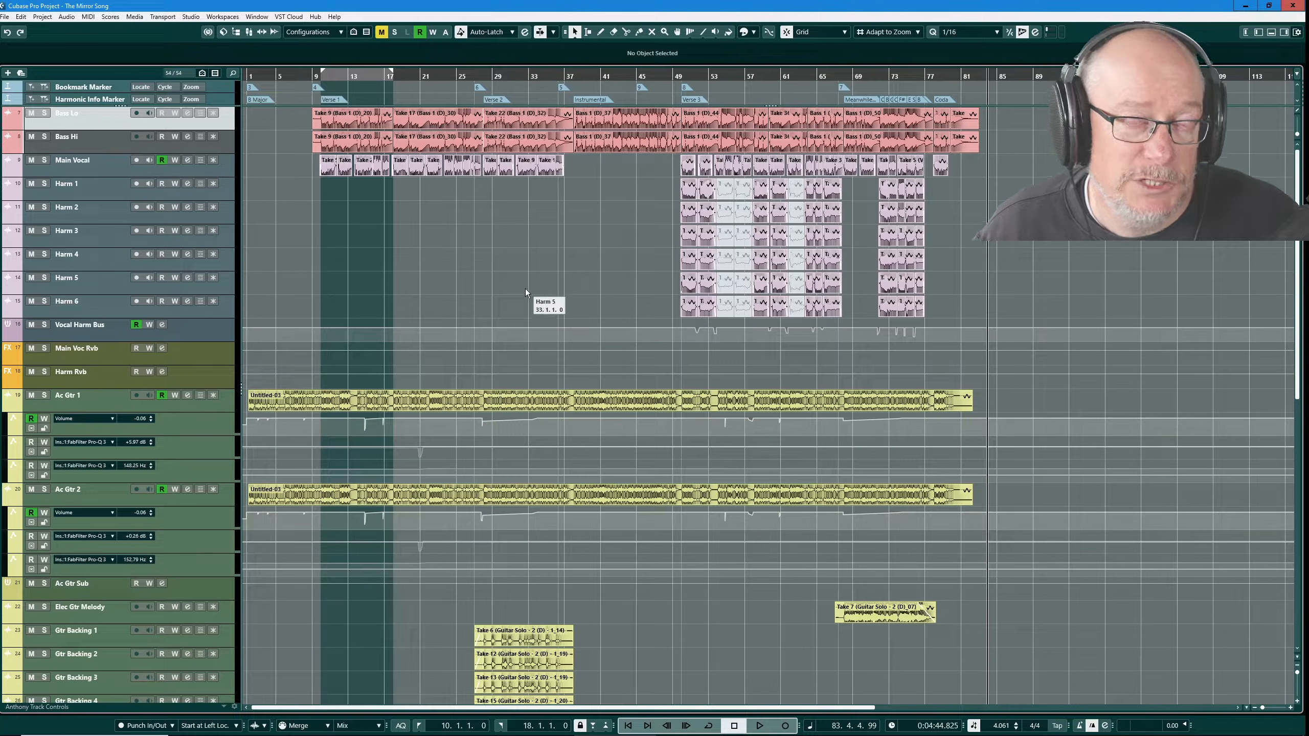
Turn Divide Track List off and back on to compare the single and divided track list layouts.
click(42, 18)
mouse_move(66, 18)
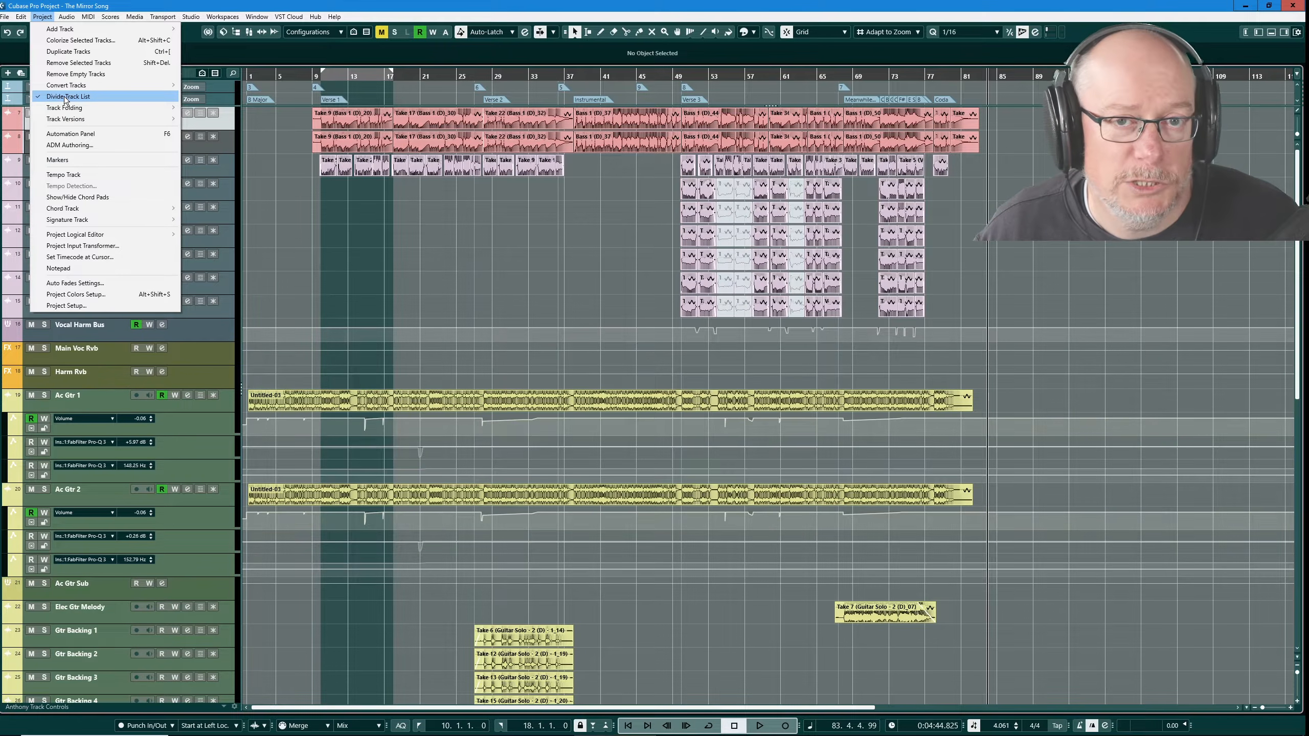
click(277, 49)
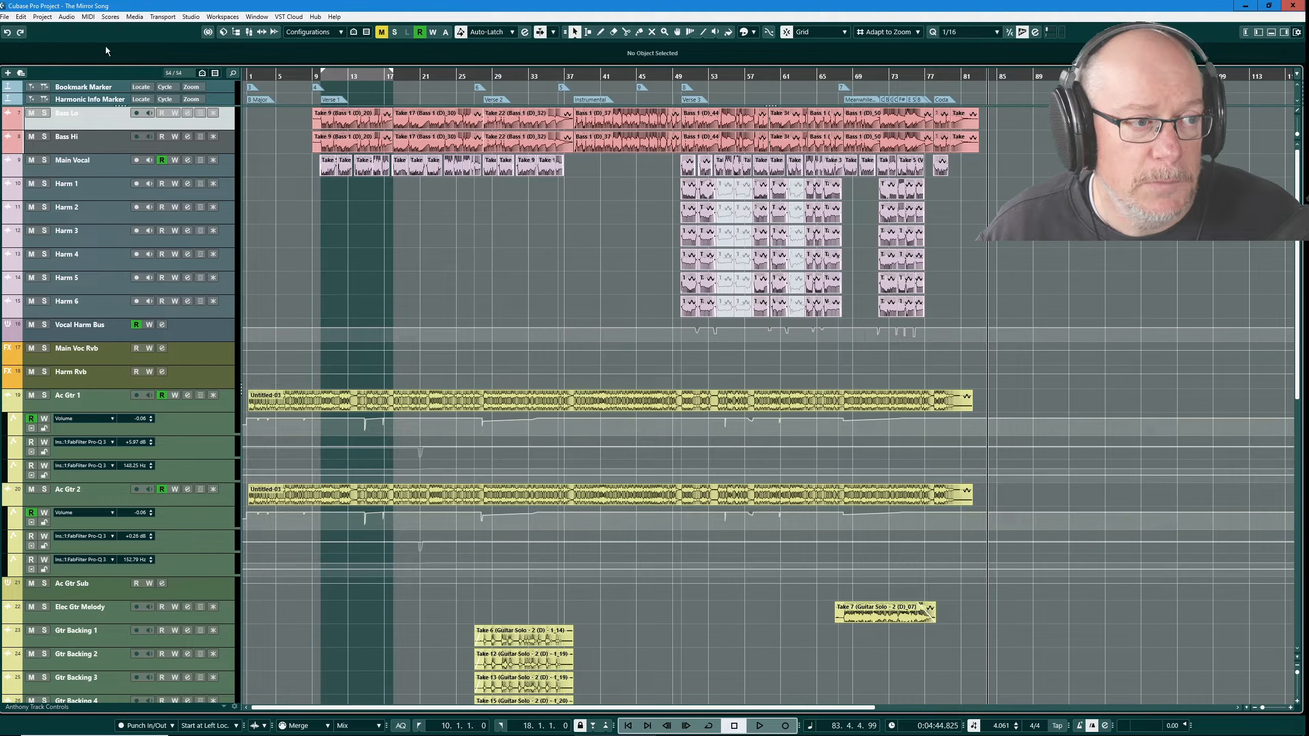
click(43, 16)
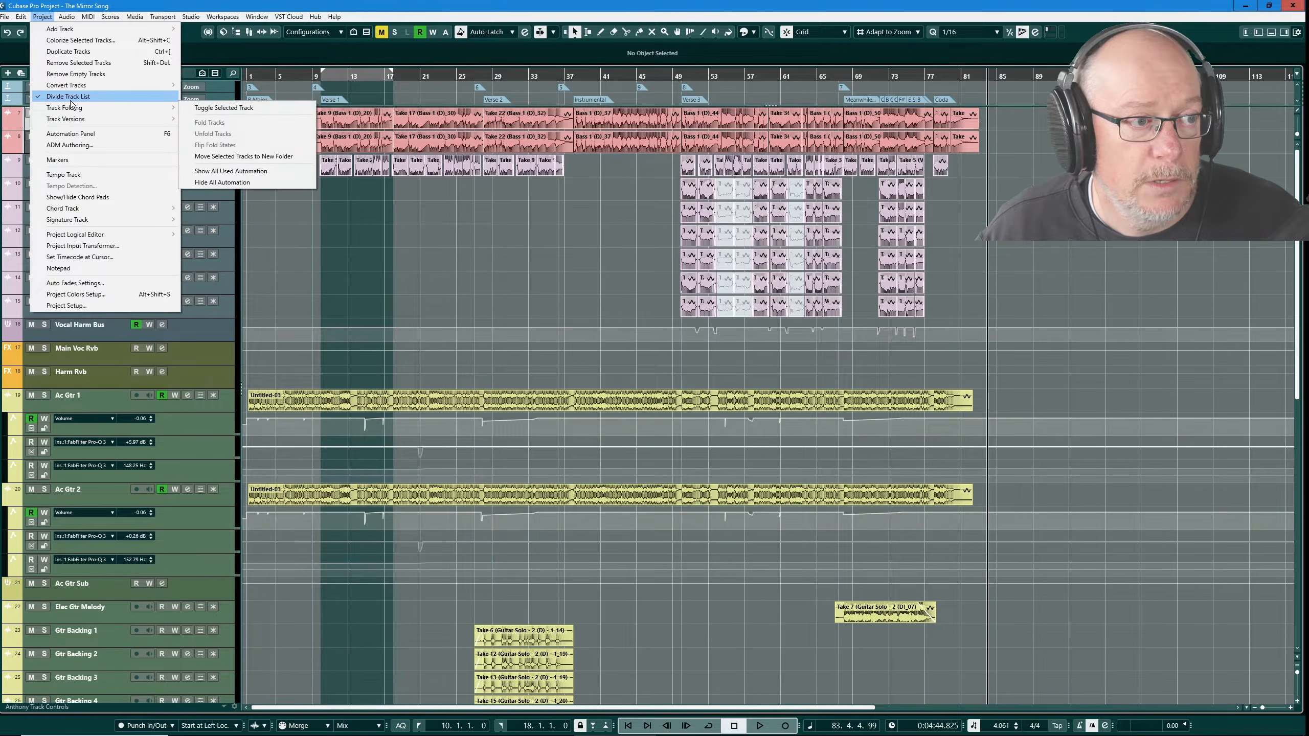
click(68, 97)
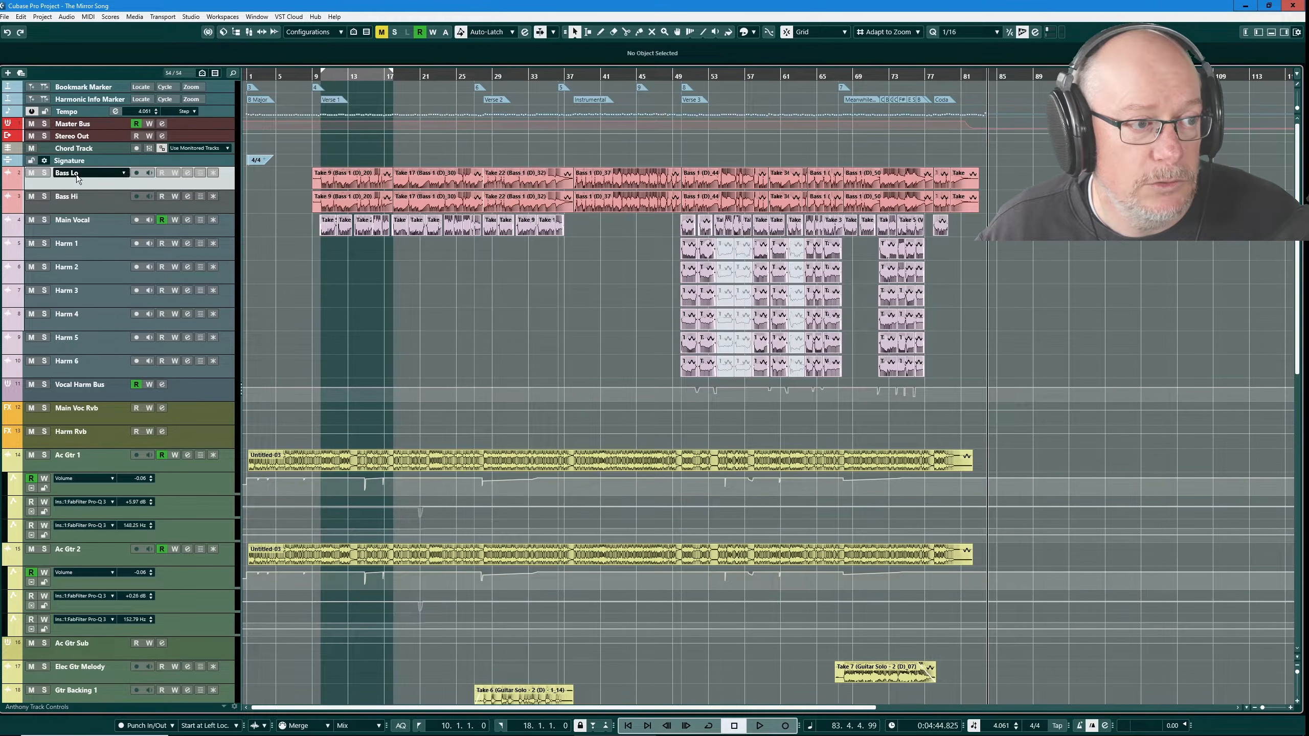
click(43, 16)
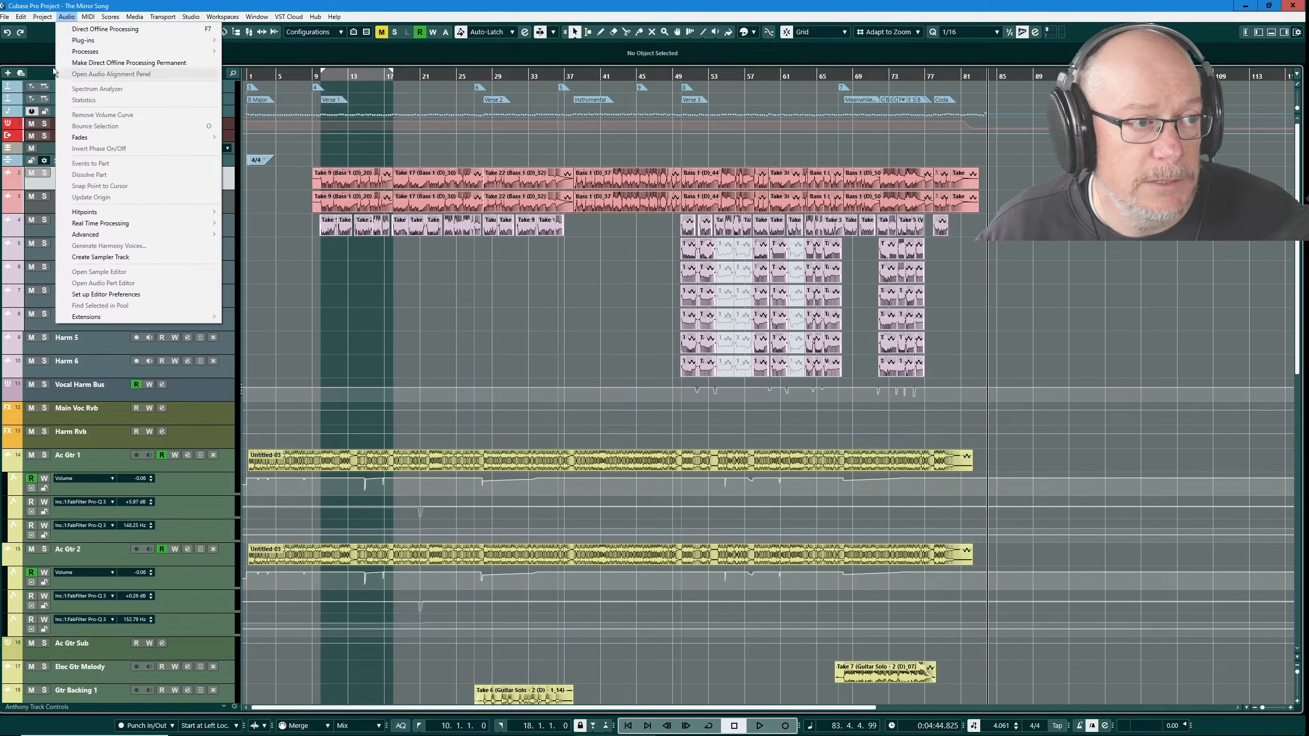
click(68, 98)
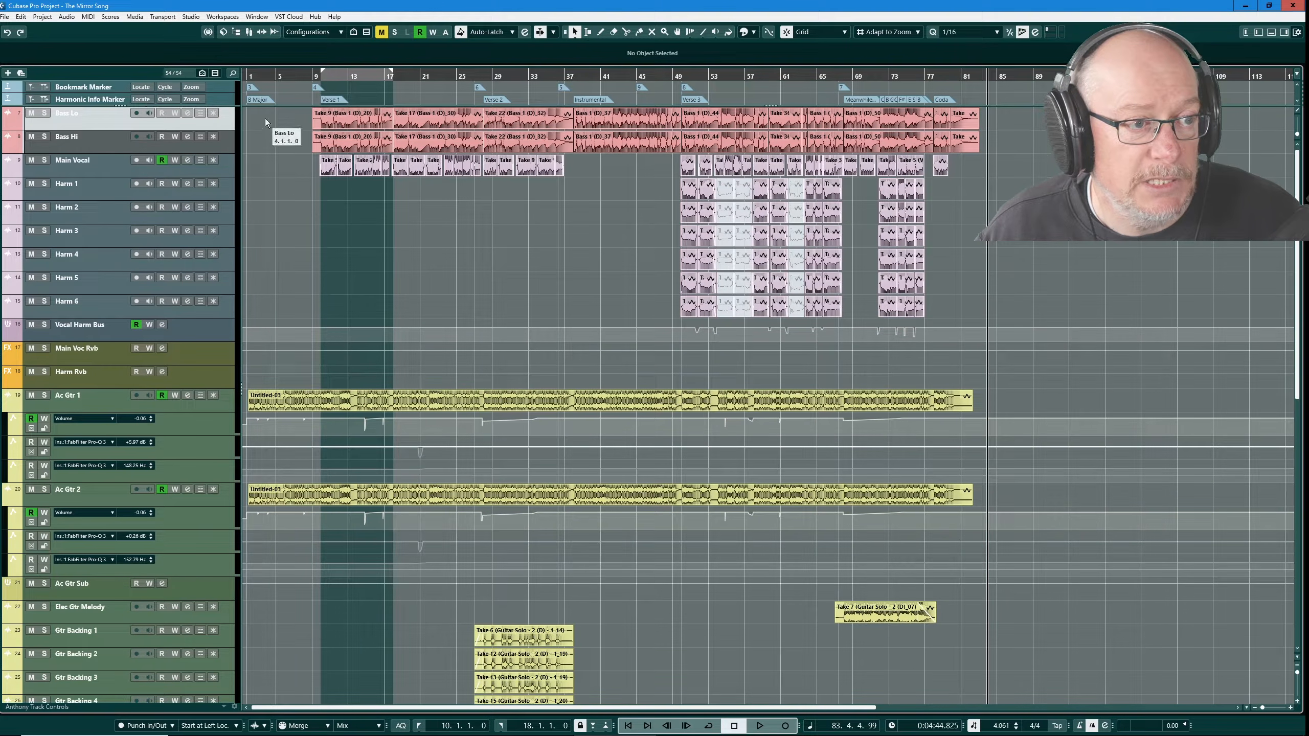
Enlarge the upper track list section, and try moving the Bass Lo track into it and back to the lower section.
mouse_move(276, 104)
mouse_down()
mouse_move(278, 287)
mouse_move(279, 247)
mouse_up()
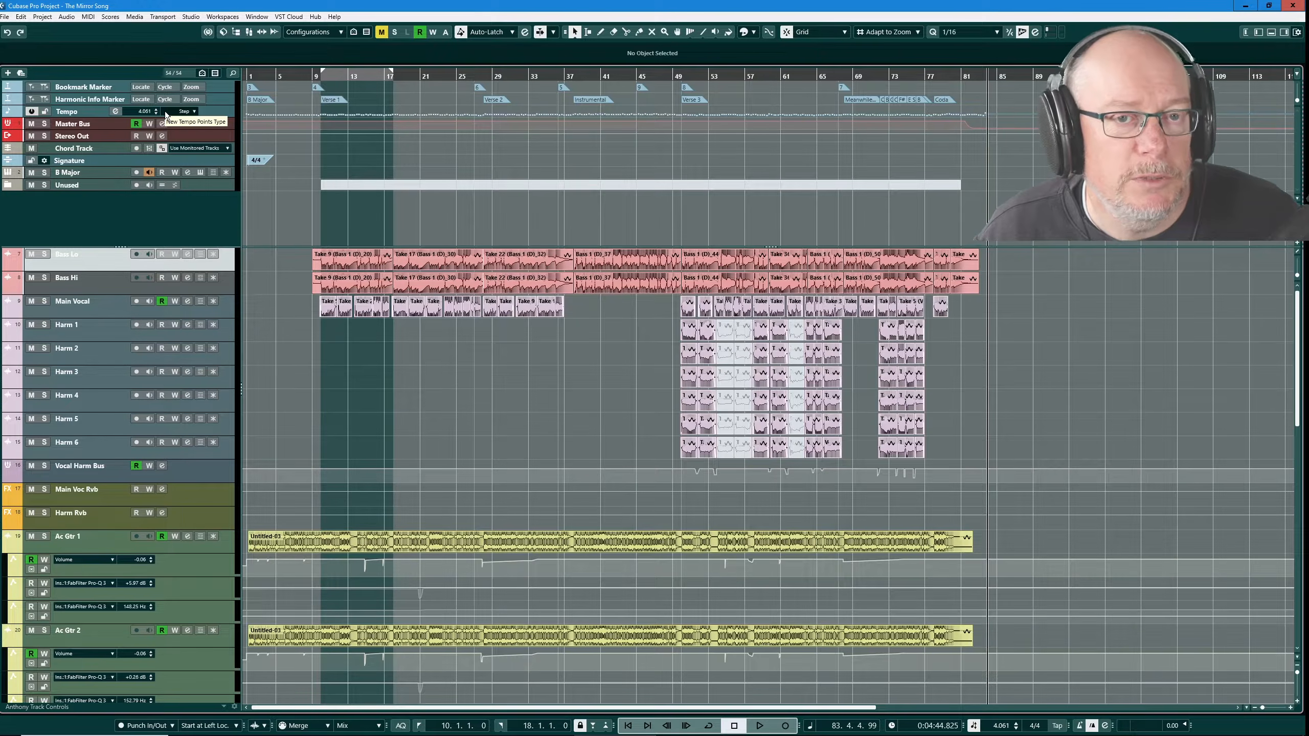
drag(100, 264, 125, 214)
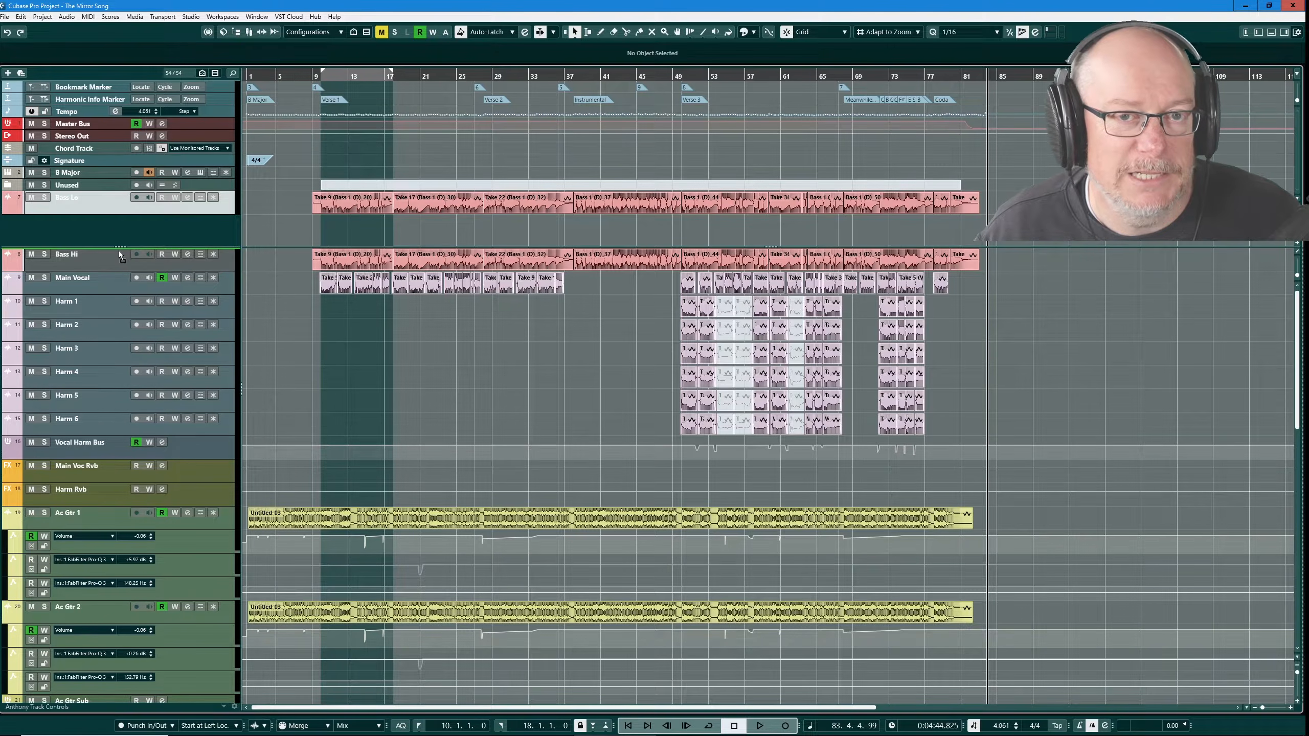
drag(119, 250, 118, 251)
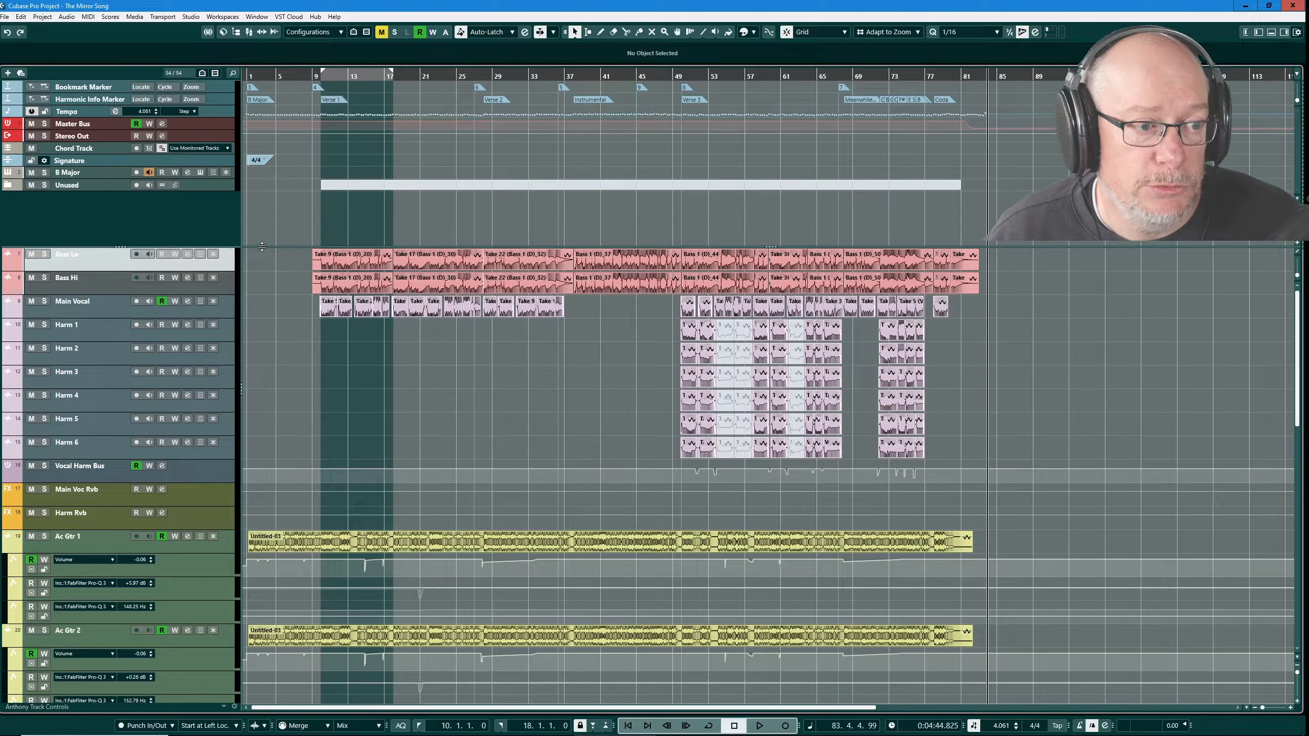
Collapse the upper track section to the two marker tracks and expand it again to just below the Unused folder.
drag(262, 247, 266, 103)
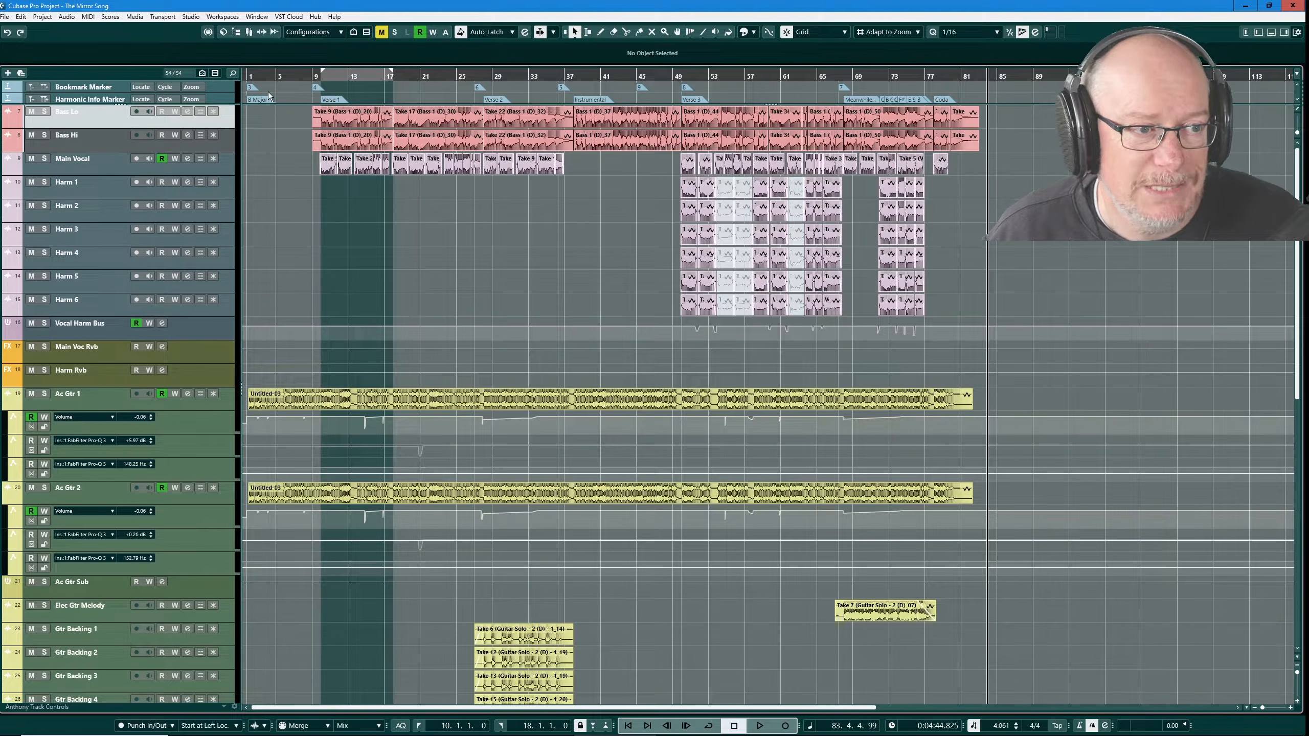
drag(291, 104, 278, 199)
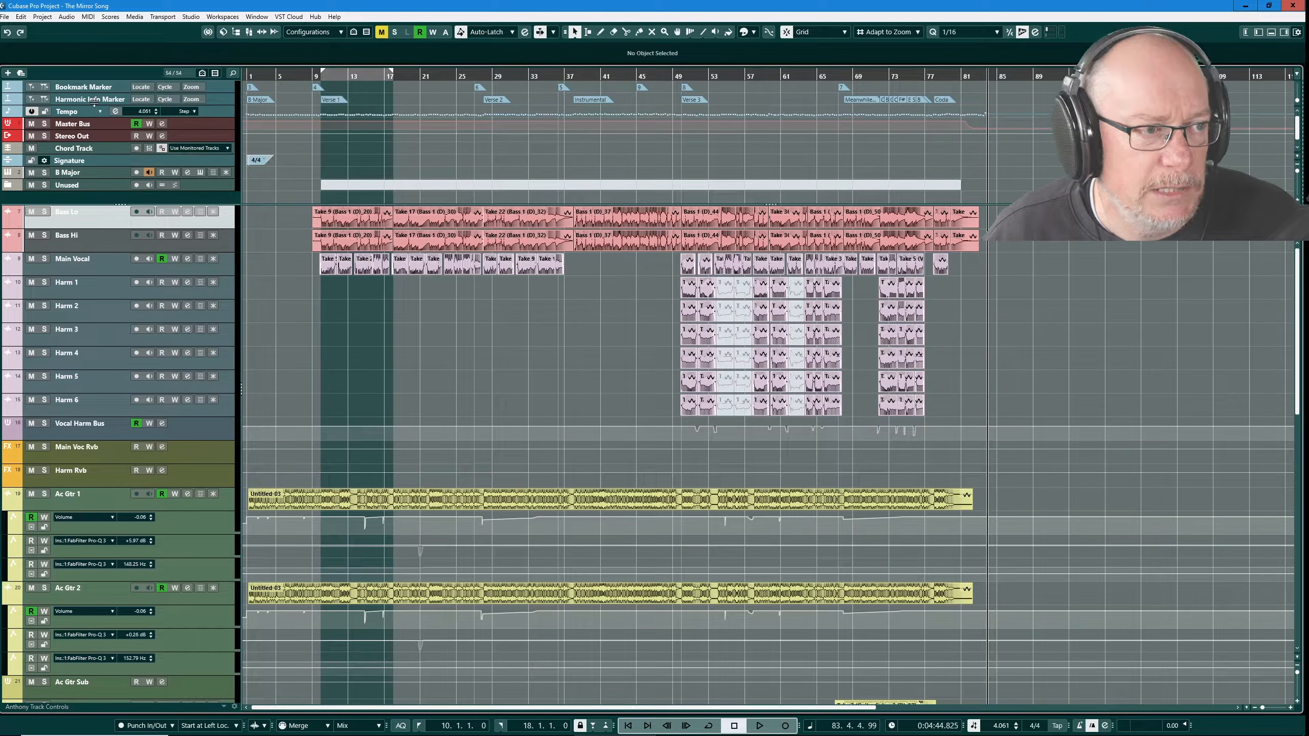
Inspect the Bookmark Marker track's markers at bars 9 and 27, and jump the playhead to markers 5 and 9.
click(58, 90)
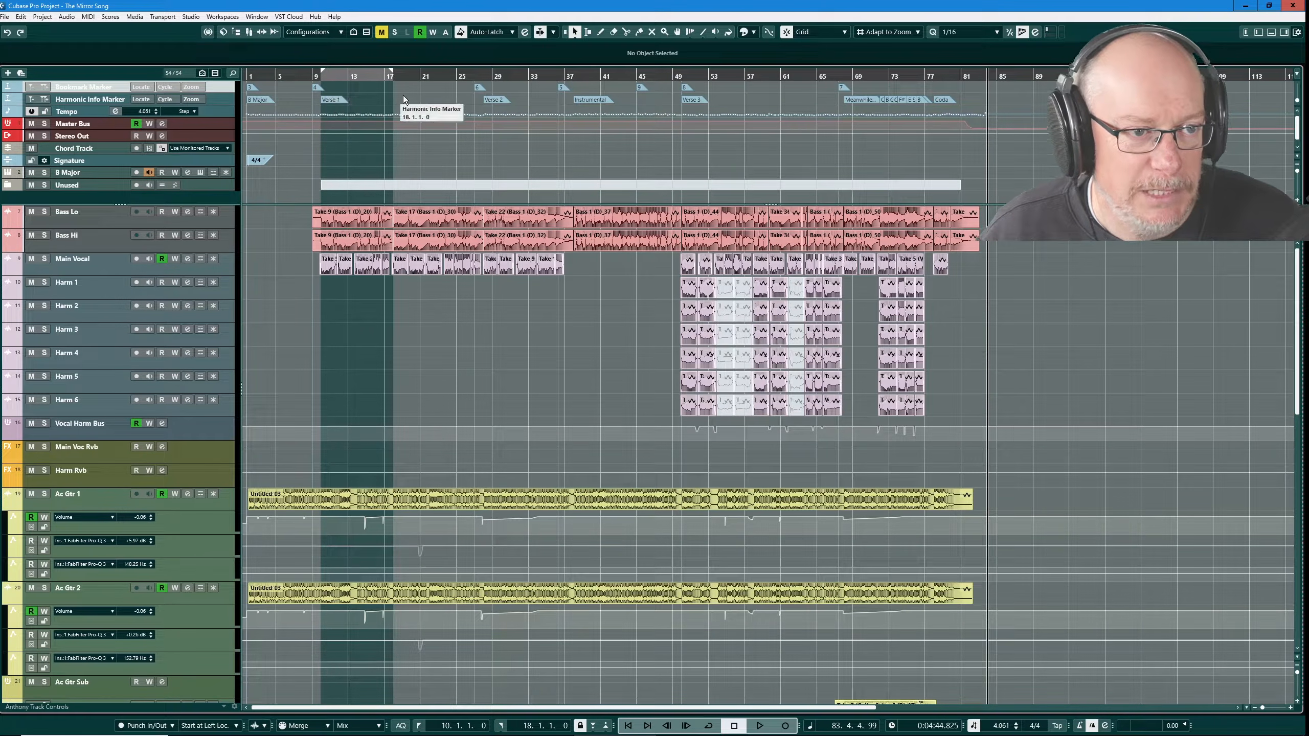
click(315, 86)
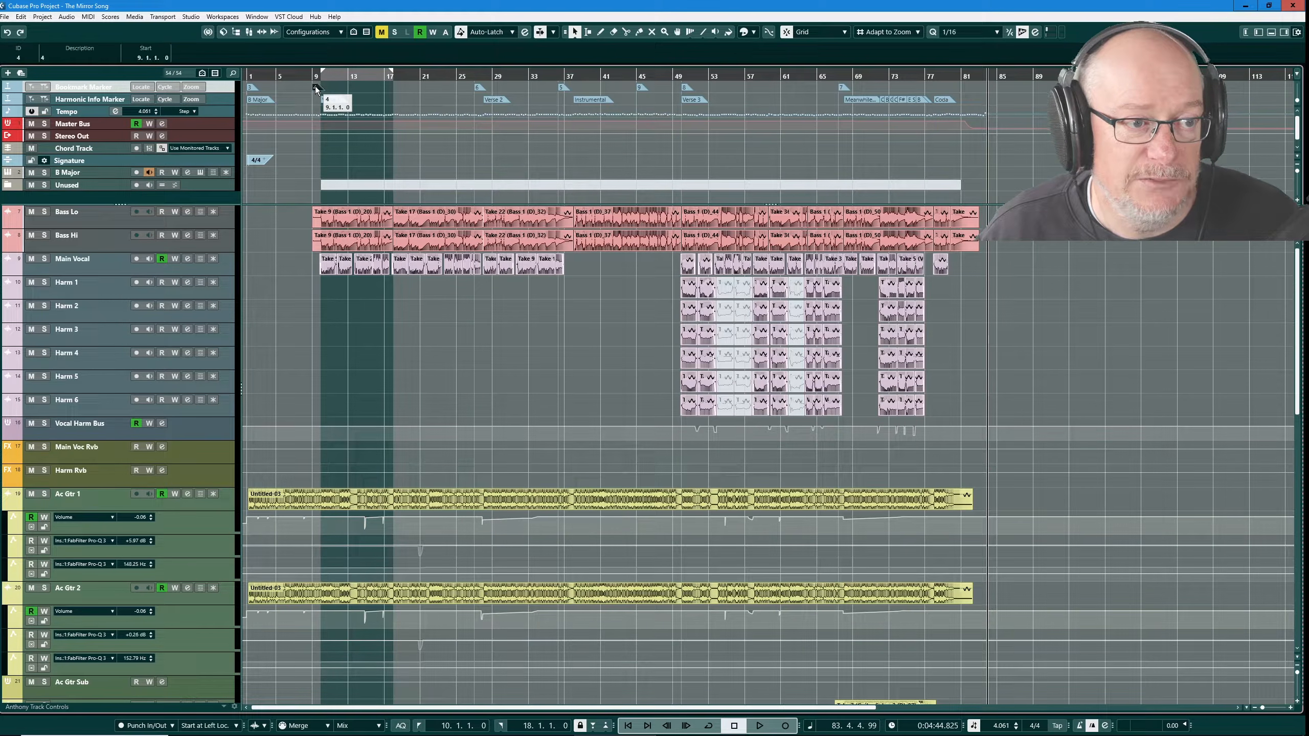
click(473, 86)
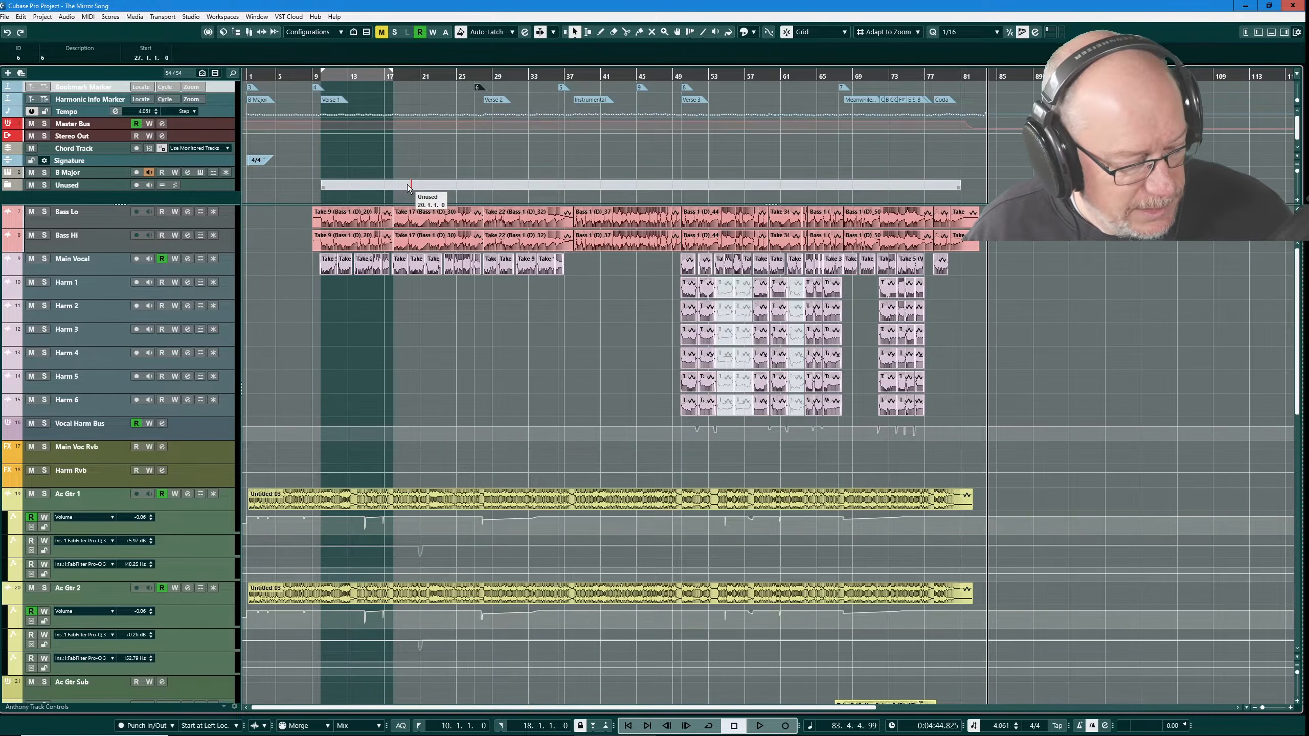
key(KP_5)
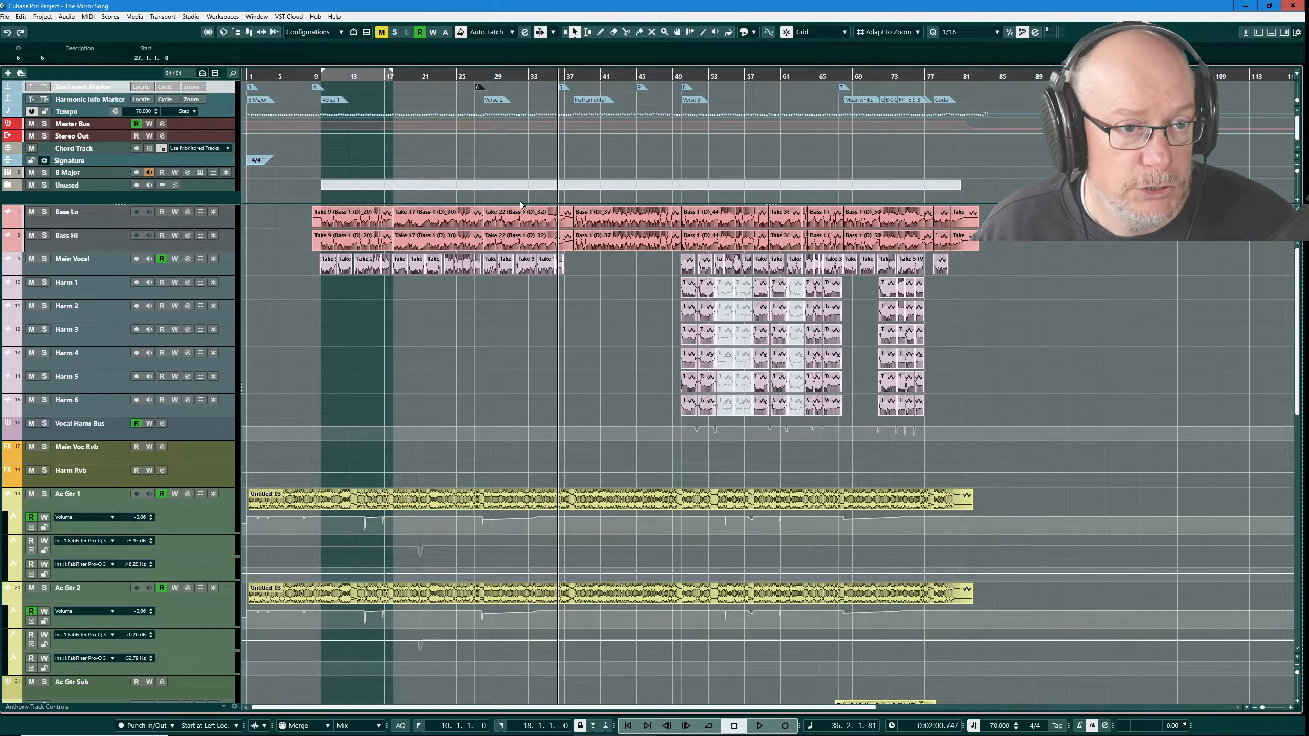
key(KP_9)
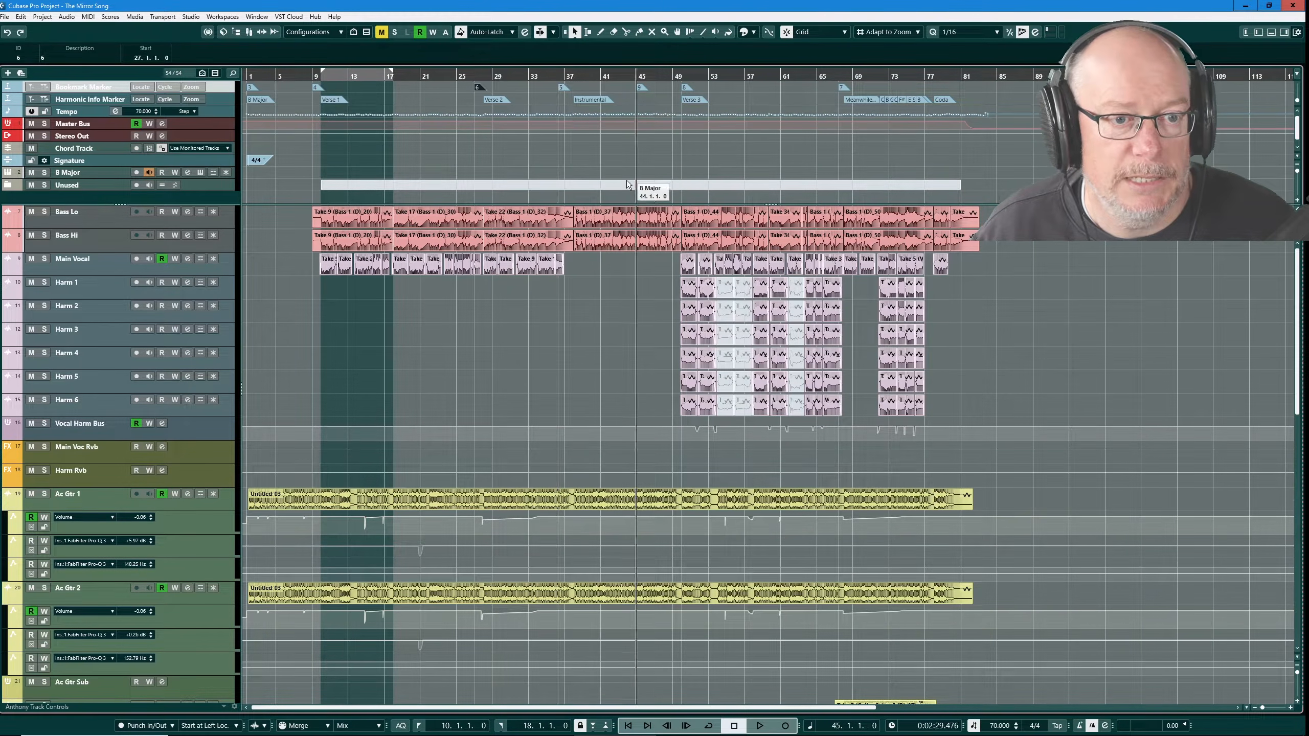
Move bookmark marker 9 to bar 58.
click(641, 87)
drag(739, 71, 761, 88)
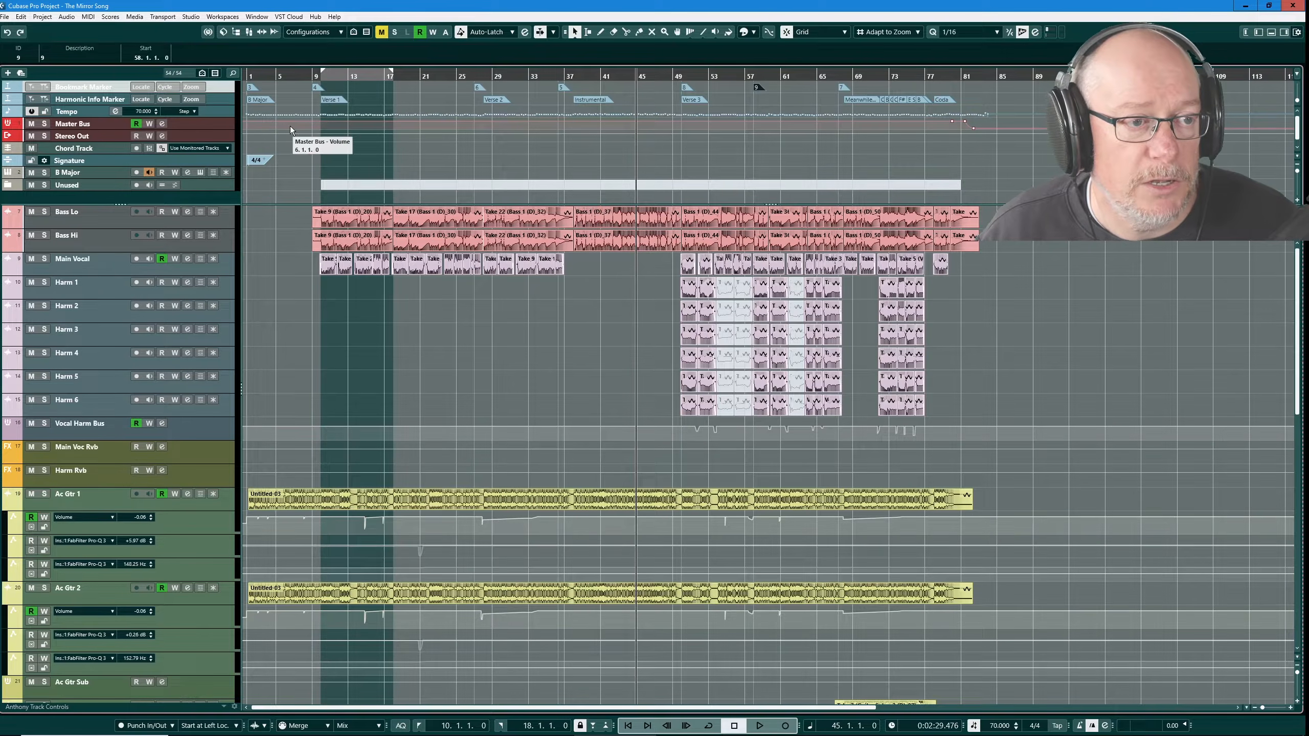
Select the Harmonic Info Marker track and examine its section and chord markers from bar 68 through the Coda.
click(97, 101)
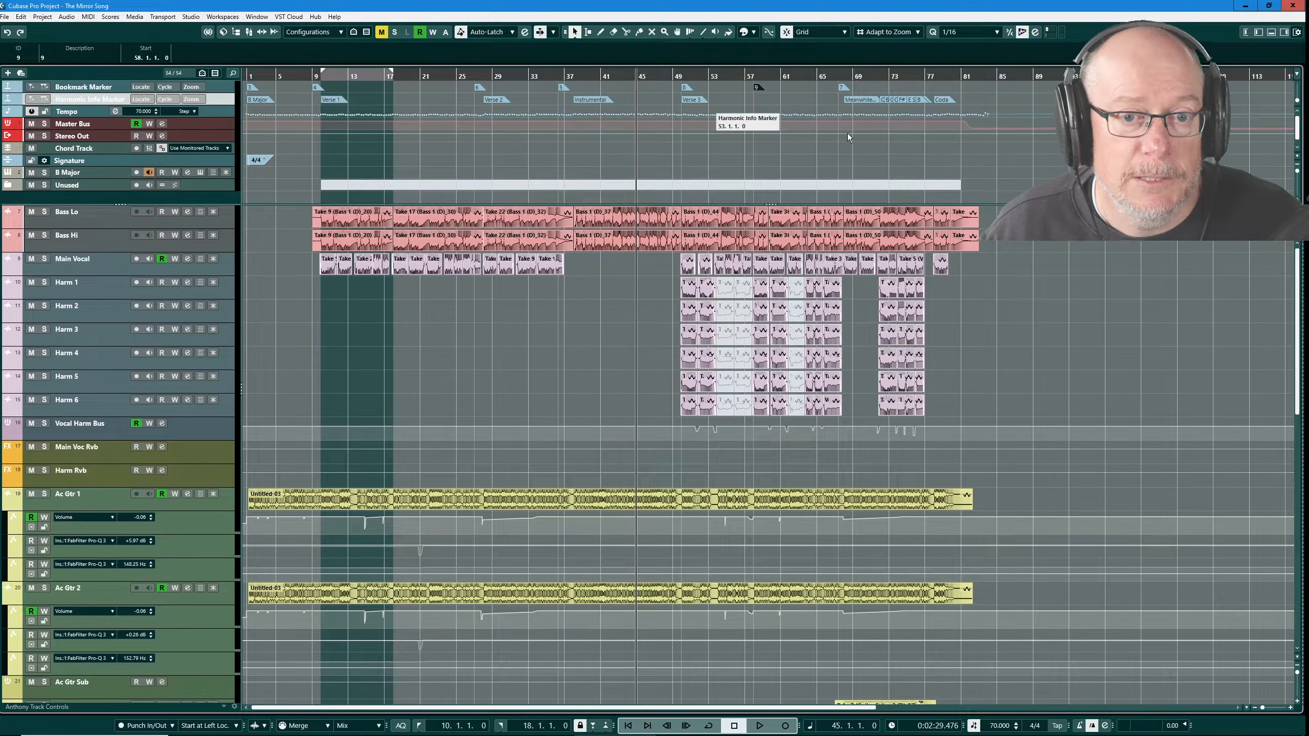
scroll(962, 94, up, 2)
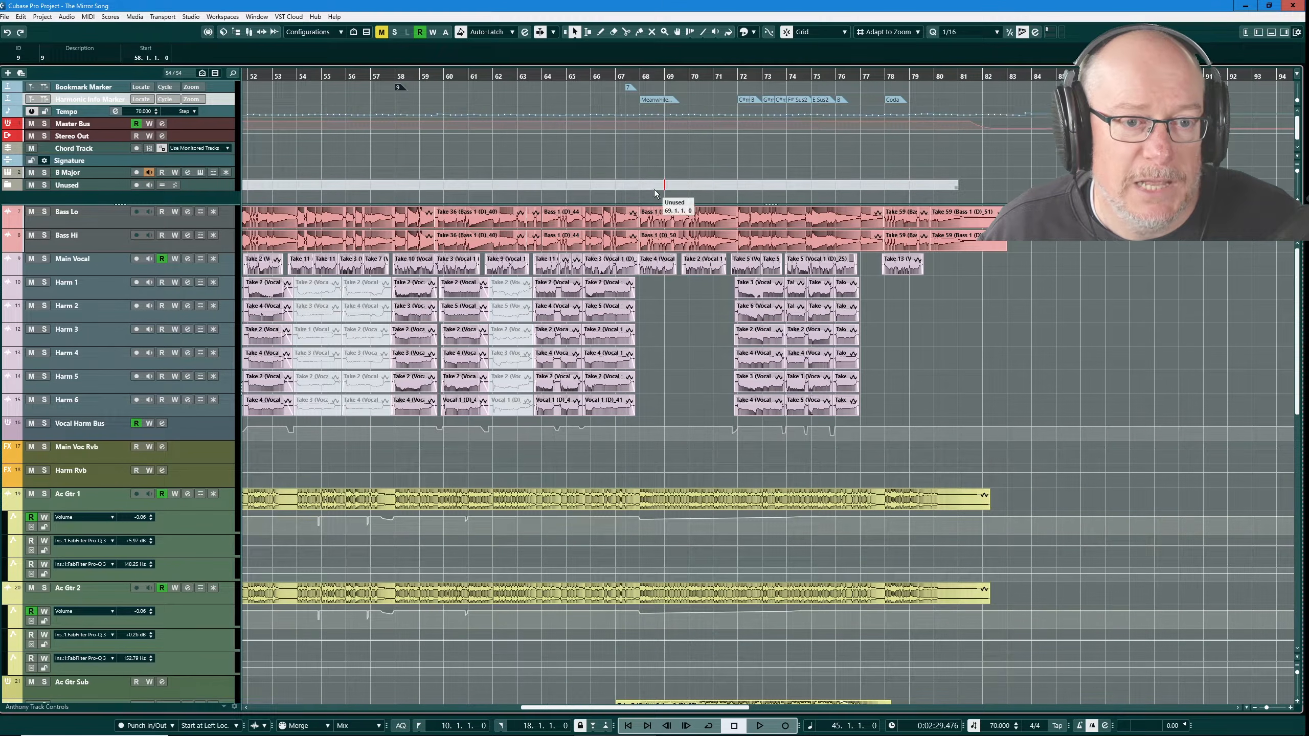
scroll(634, 184, down, 3)
scroll(635, 184, up, 1)
scroll(678, 176, up, 3)
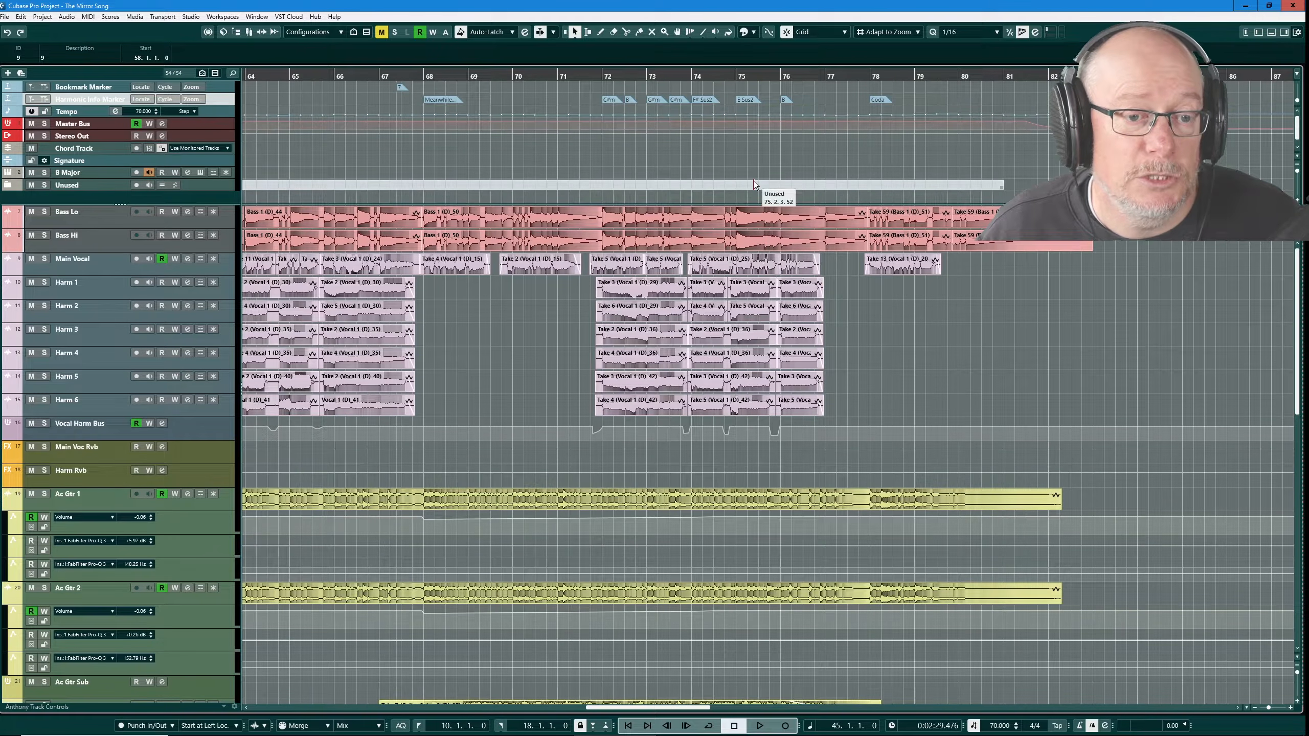
scroll(754, 180, up, 1)
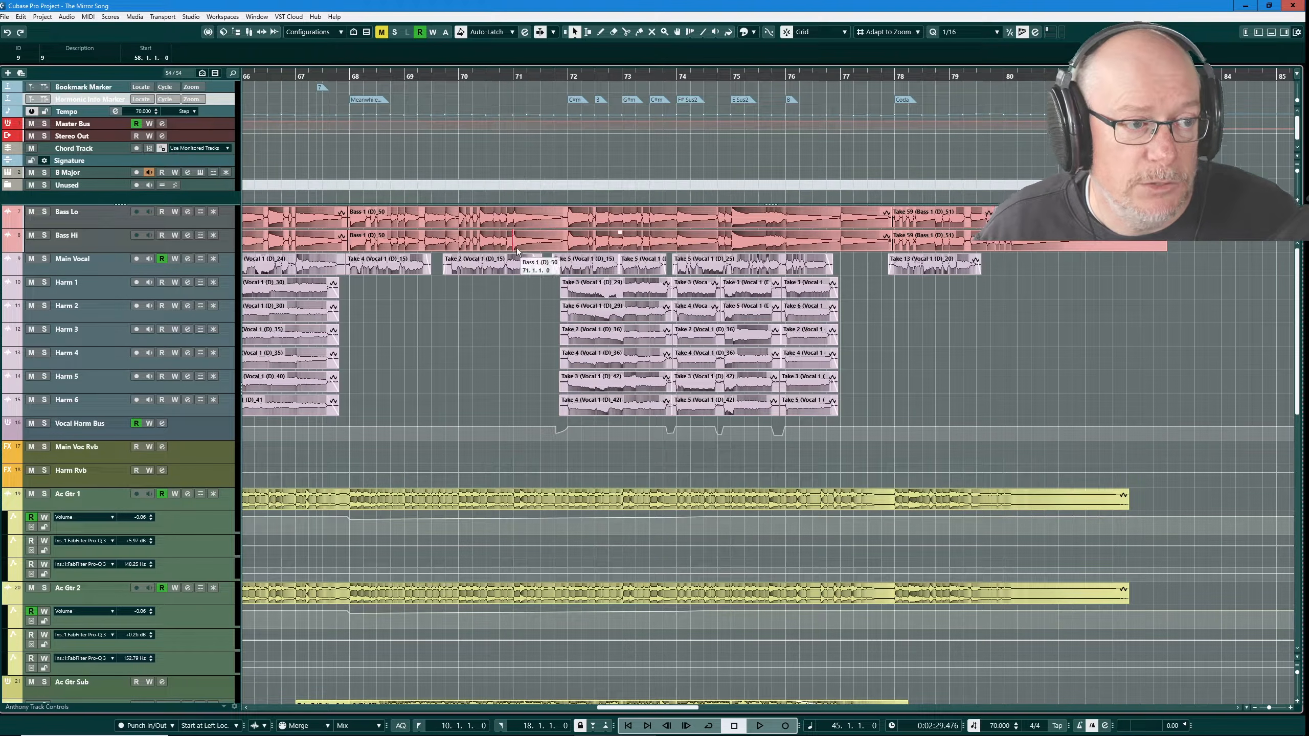
scroll(560, 257, down, 5)
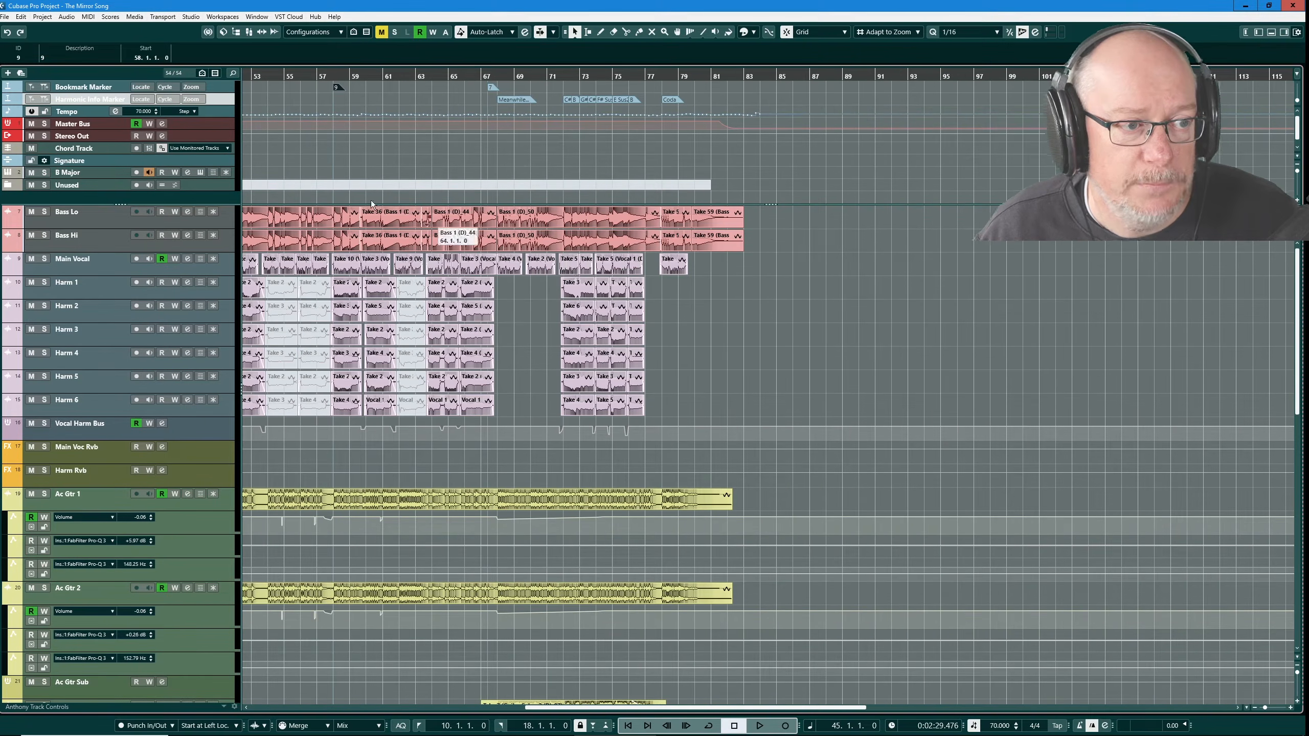
Collapse the upper track section to the marker tracks and reopen it down past the Unused folder, showing the whole song.
drag(268, 204, 270, 107)
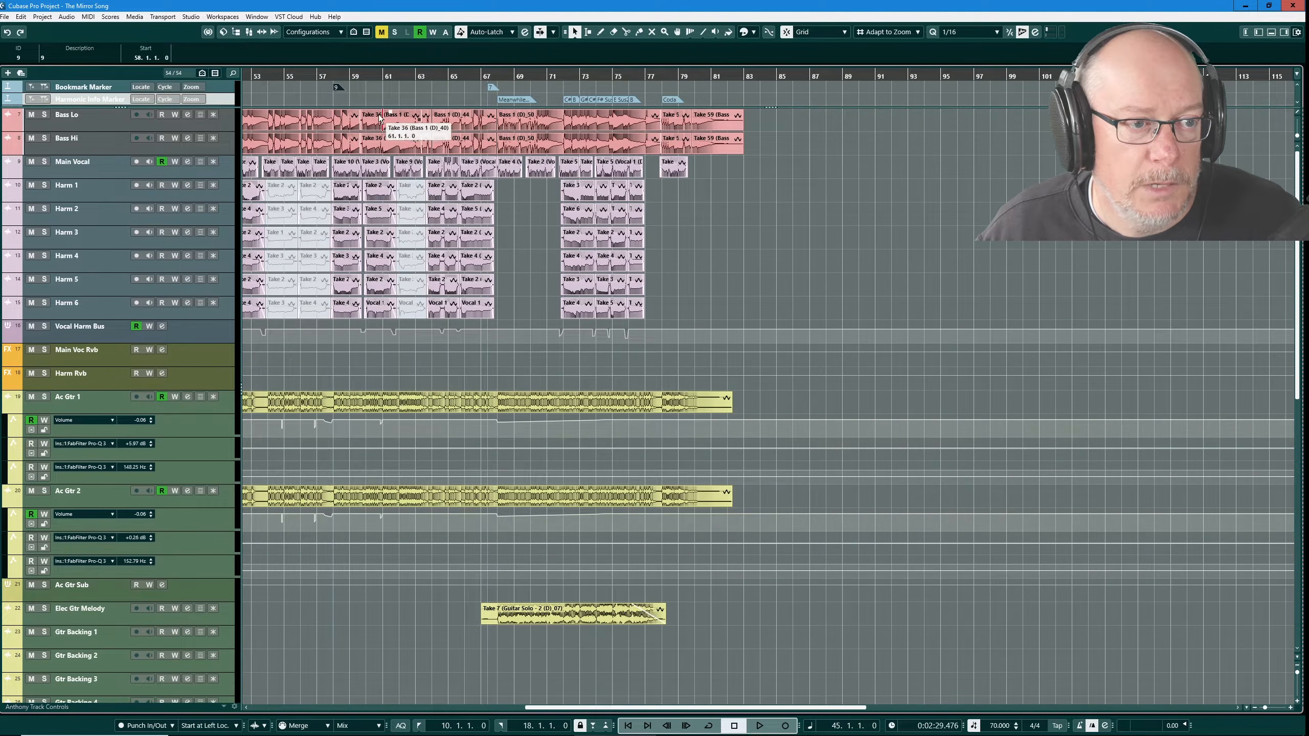
mouse_move(387, 107)
mouse_down()
mouse_move(388, 235)
mouse_move(388, 223)
mouse_up()
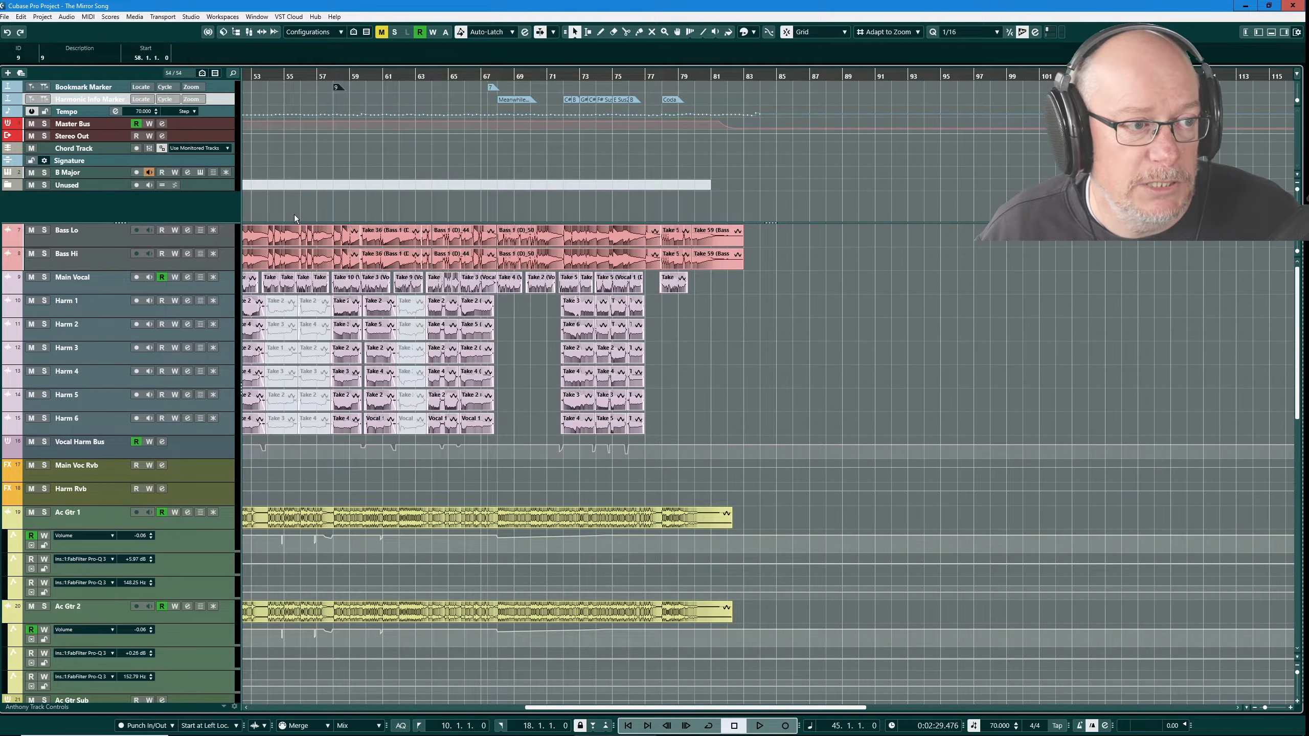
key(g)
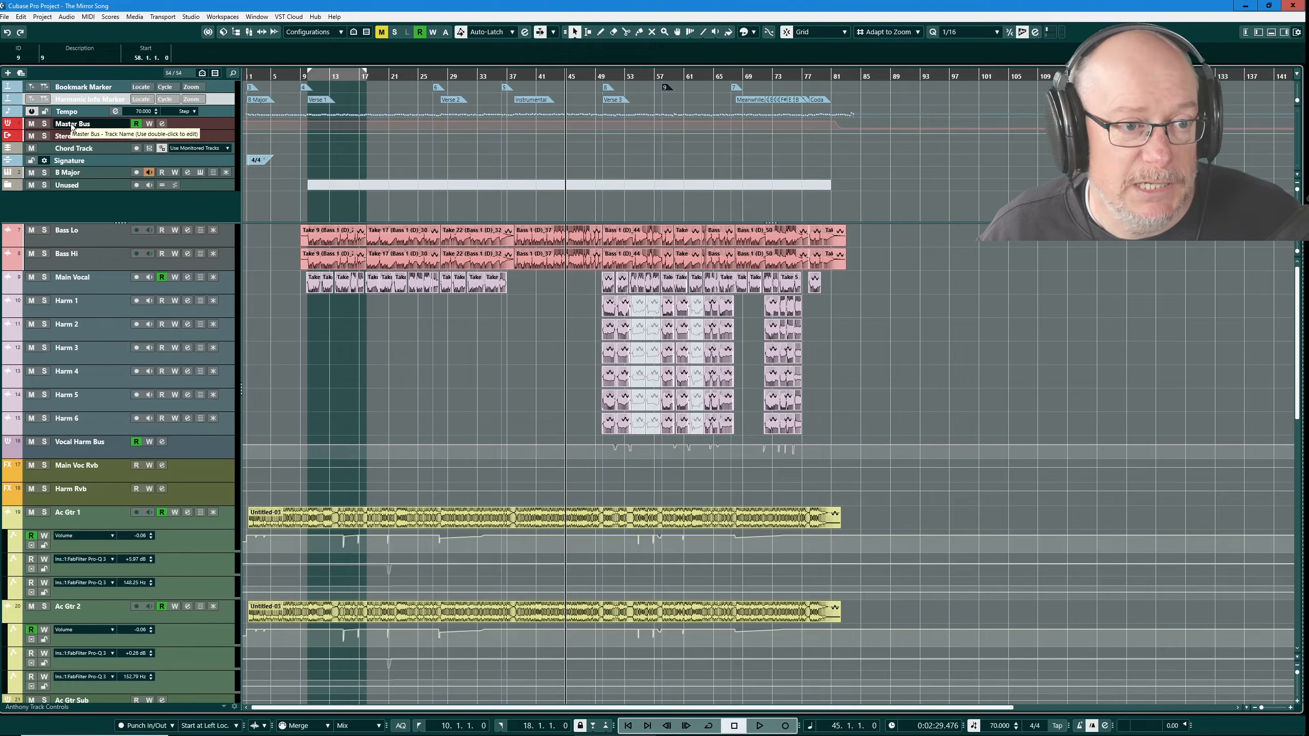
Select the Tempo track and the Master Bus track in the upper section, and look through the lower track list.
click(69, 111)
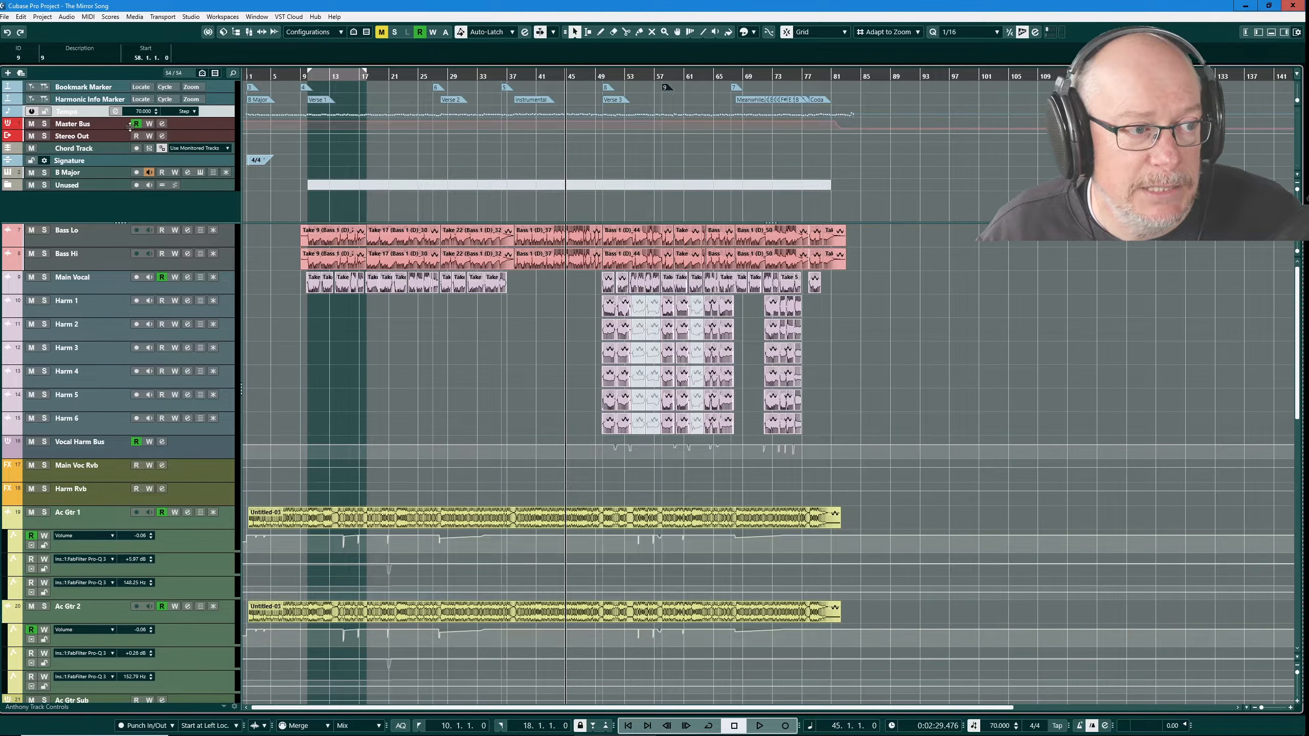
click(88, 126)
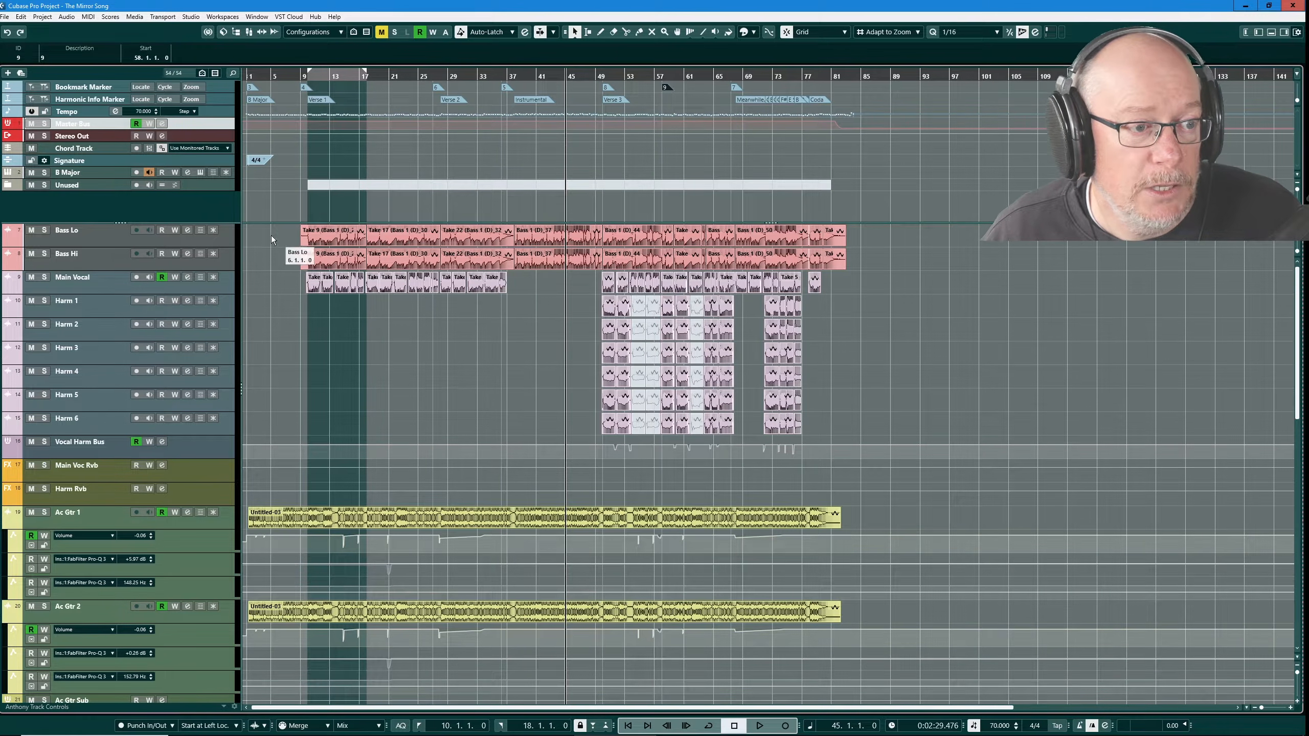
scroll(112, 379, down, 10)
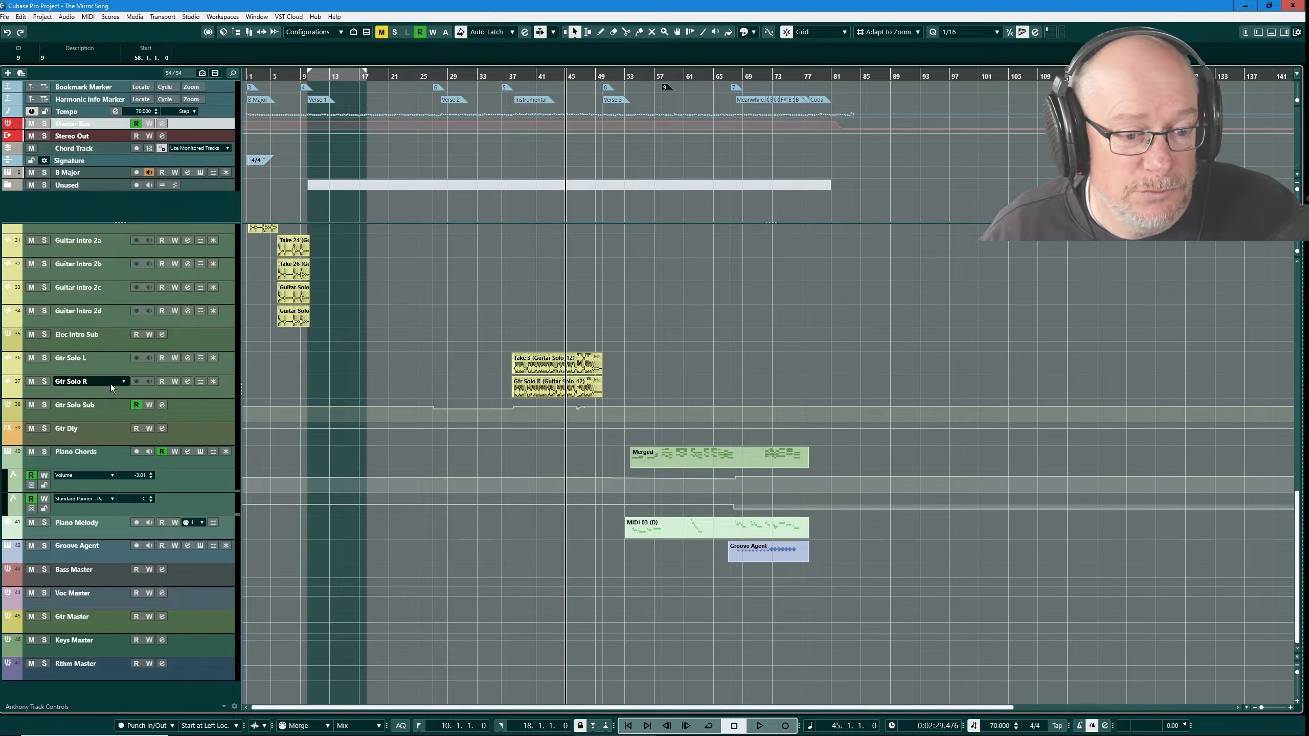
scroll(110, 385, up, 10)
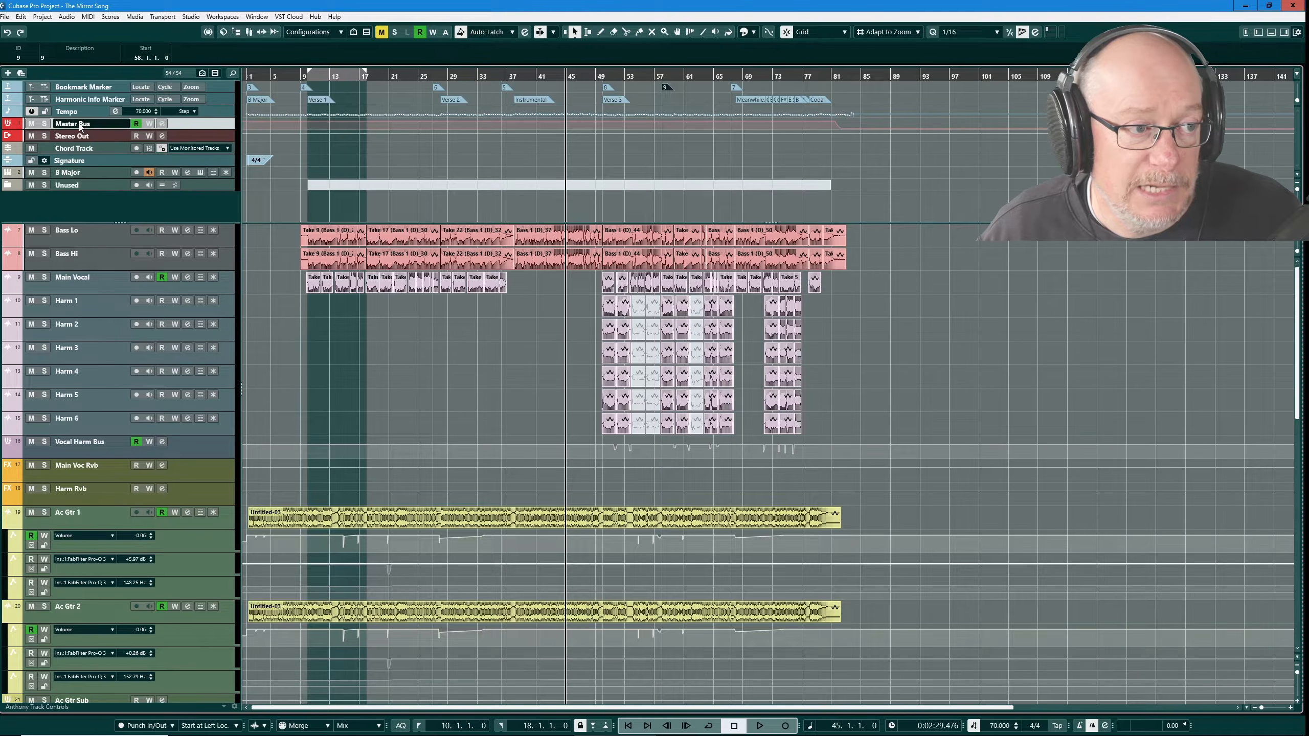
scroll(121, 384, down, 5)
scroll(131, 392, up, 5)
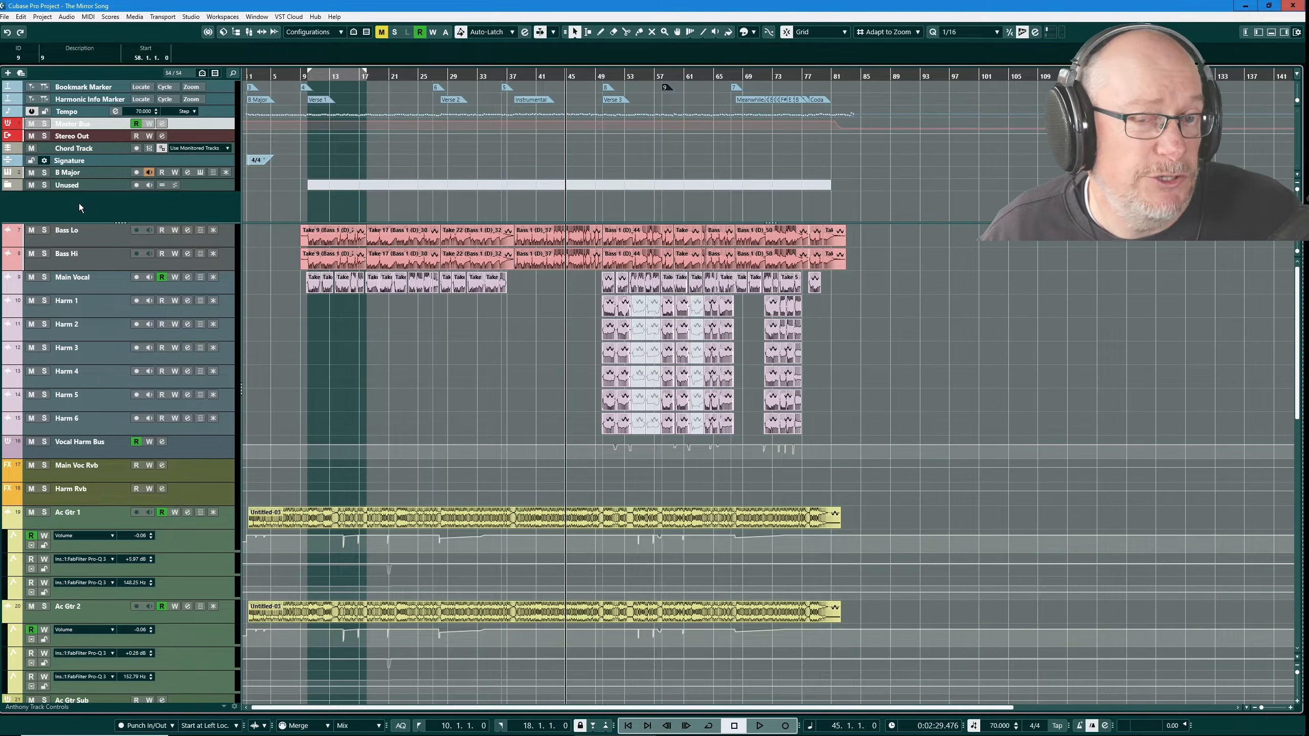
Select the Chord Track and the Signature track in the upper section to point them out.
click(86, 148)
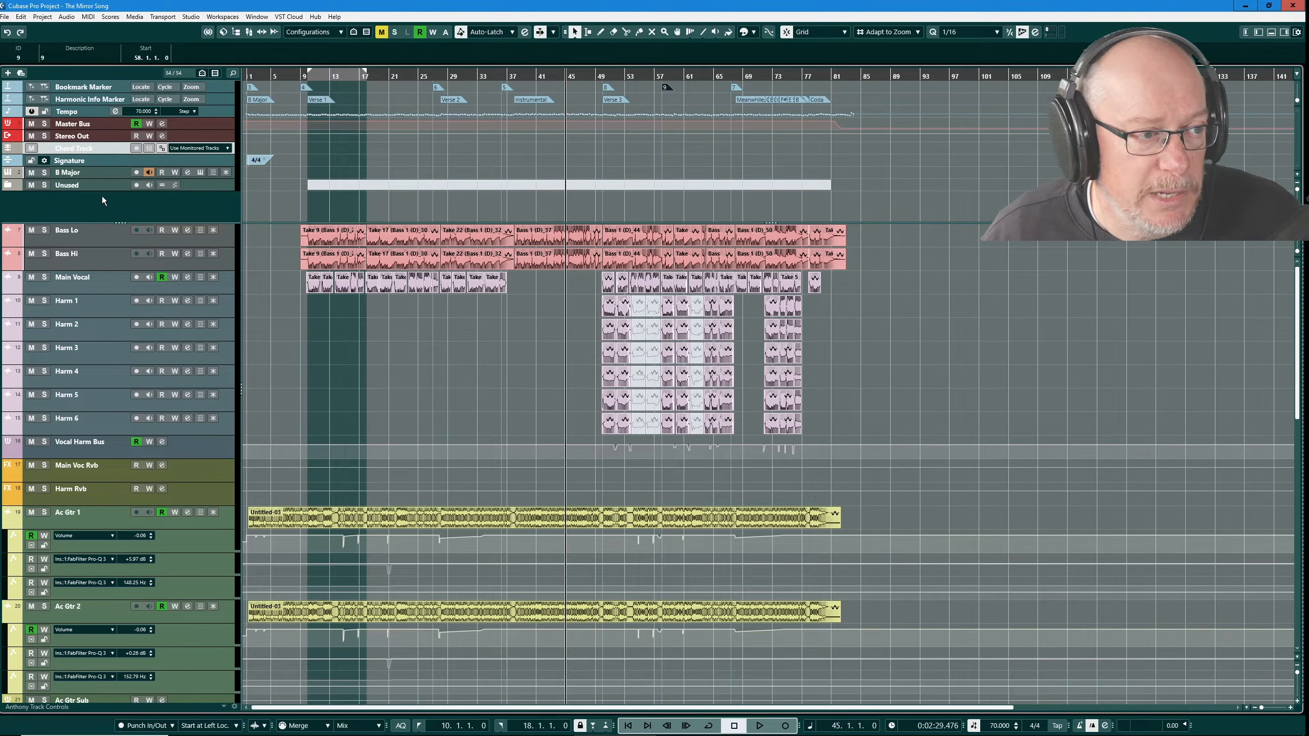
click(84, 162)
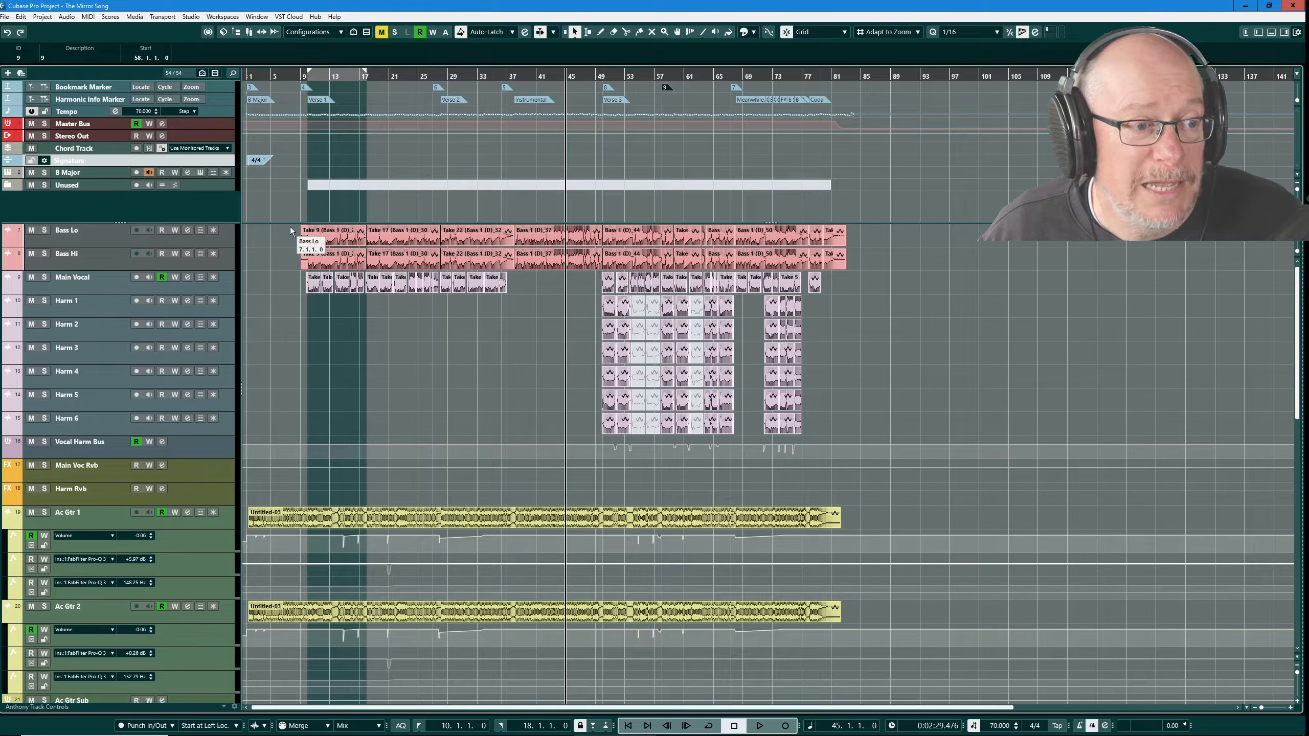
Fit the upper track section to end just below the Unused folder and select the B Major track.
mouse_move(295, 223)
mouse_down()
mouse_move(289, 115)
mouse_move(293, 255)
mouse_move(295, 204)
mouse_up()
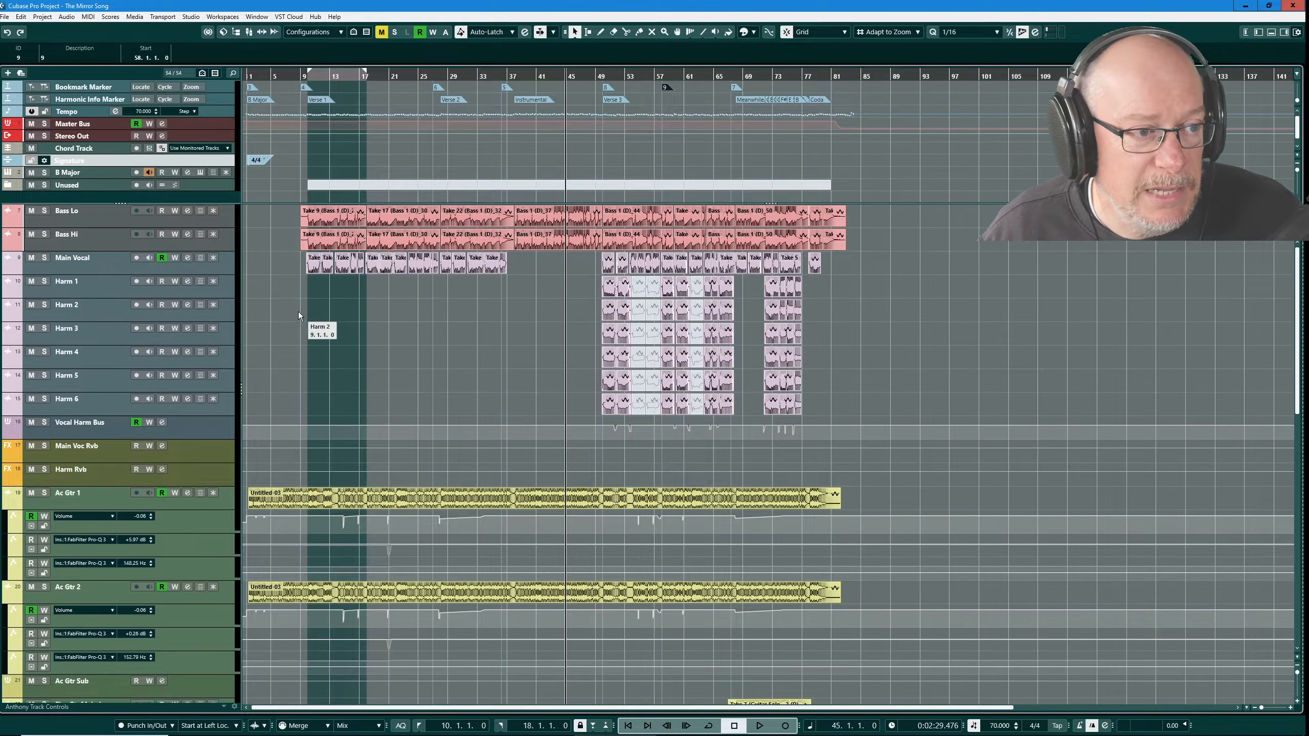
click(69, 174)
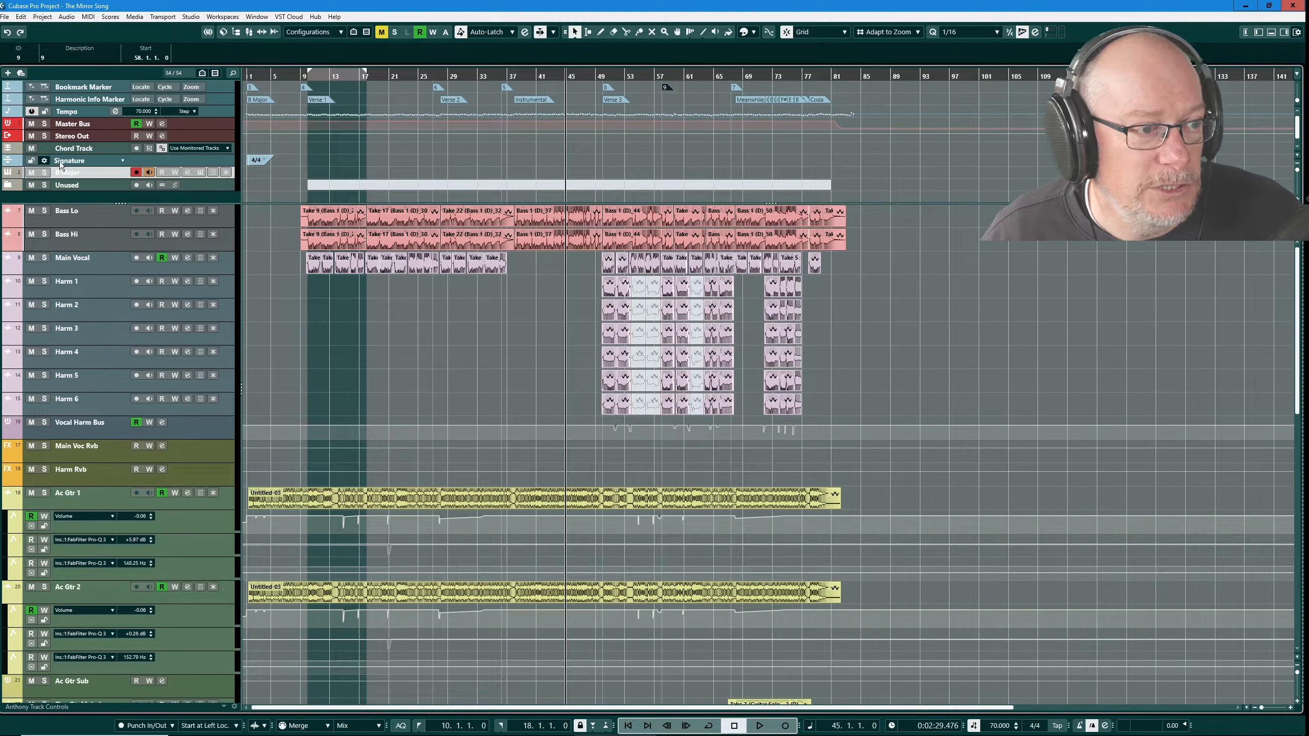
Enlarge the upper section, open the Unused folder to examine its Guide Vocal and MIDI tracks, and close the folder again.
drag(120, 202, 120, 306)
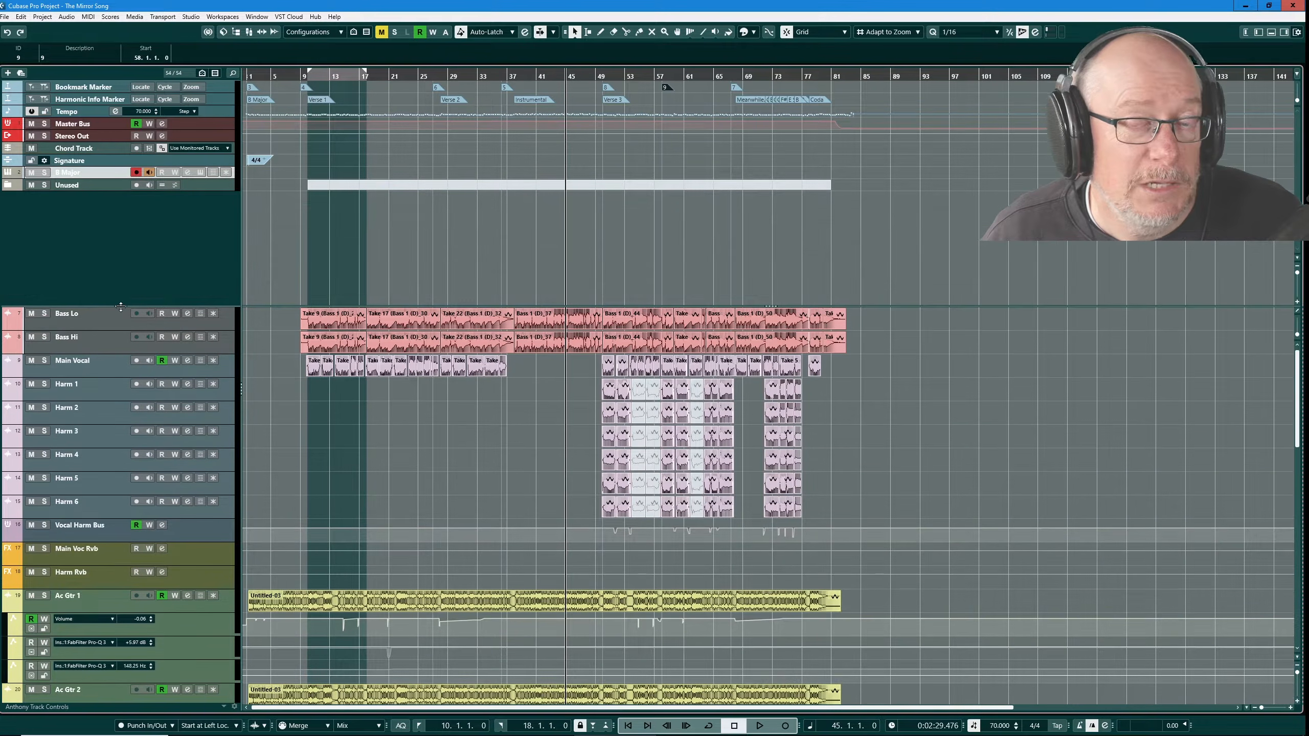
click(7, 184)
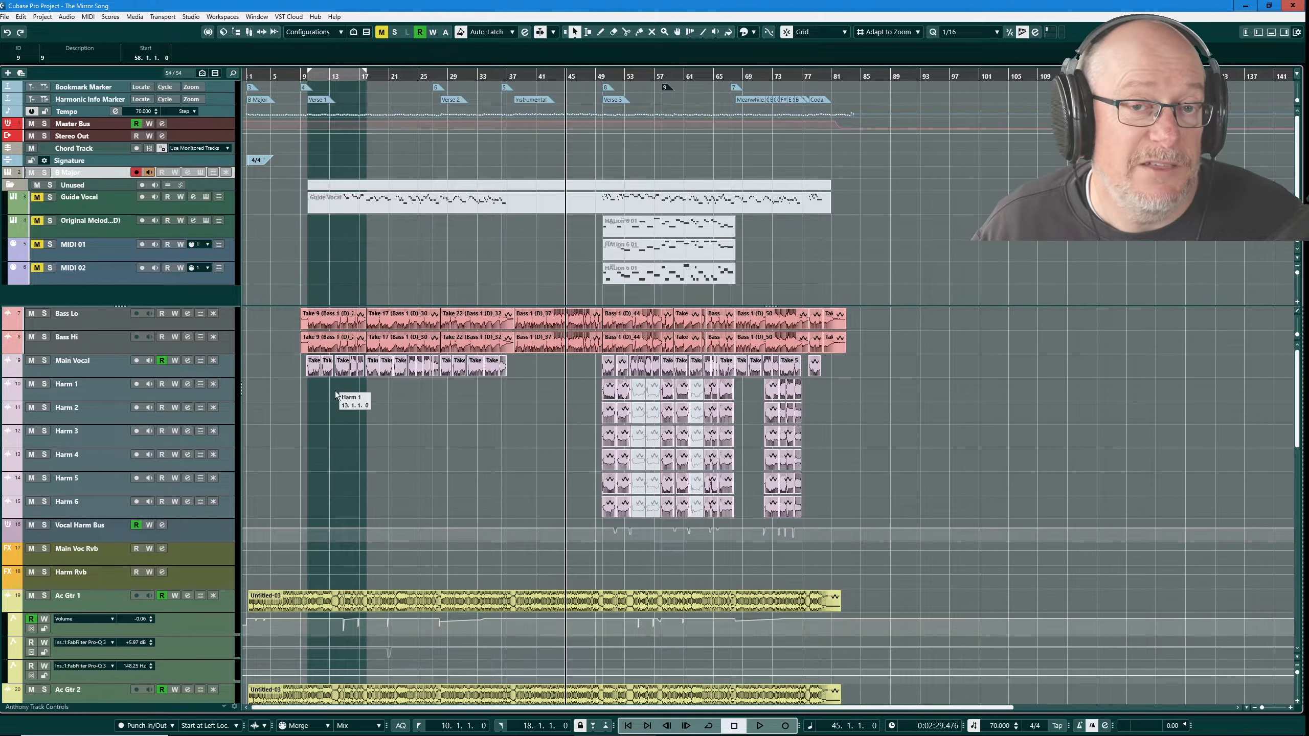
click(87, 205)
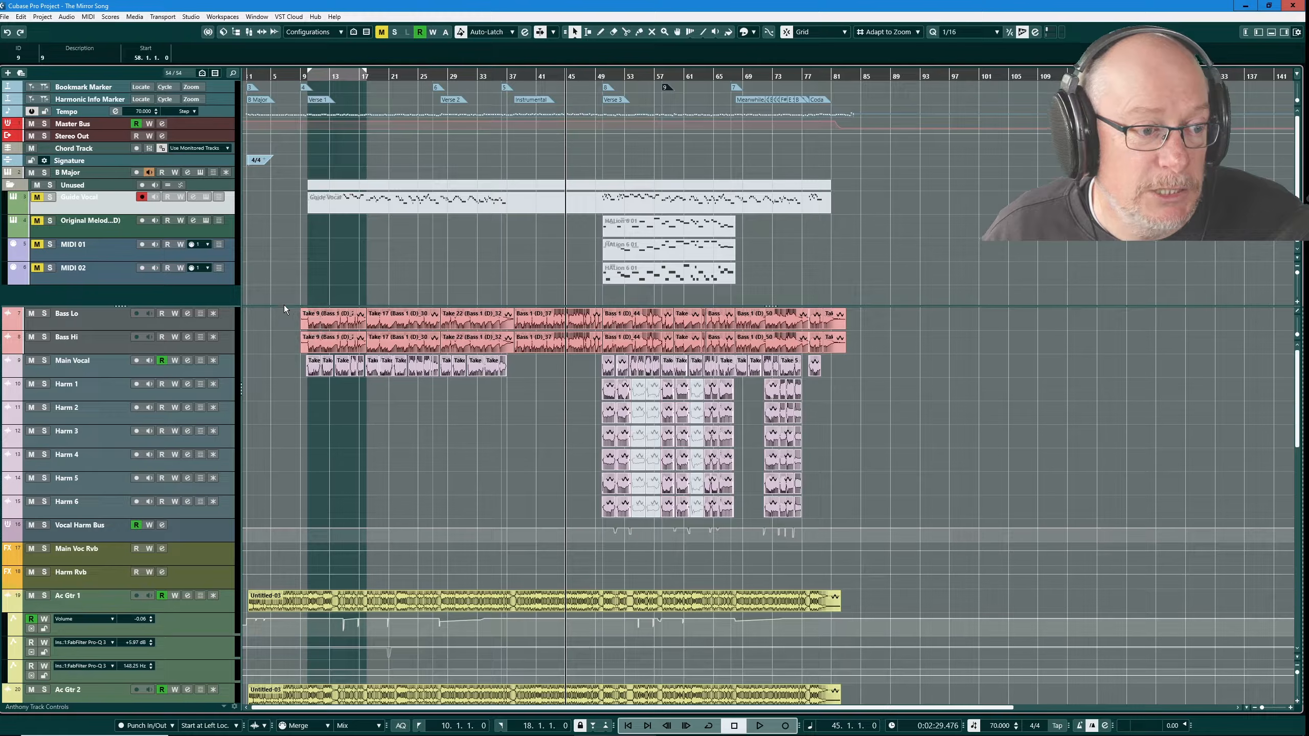
click(6, 185)
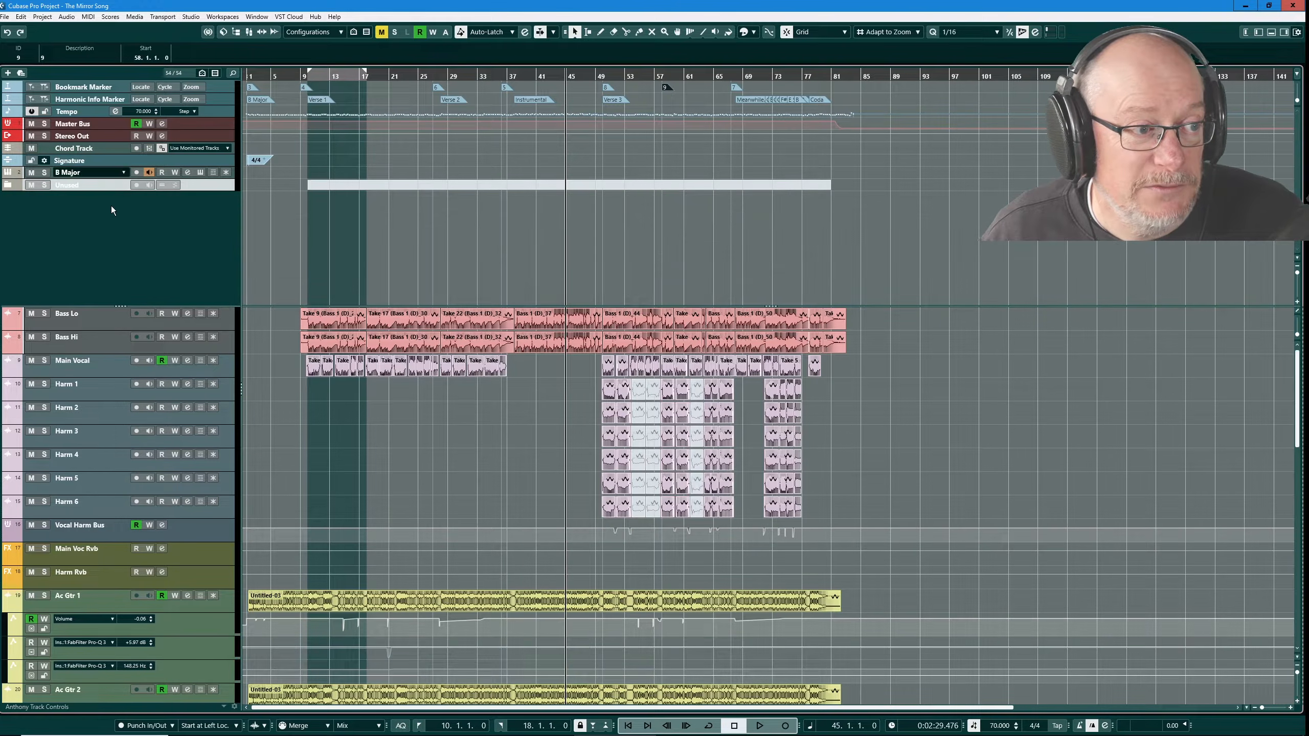
click(8, 185)
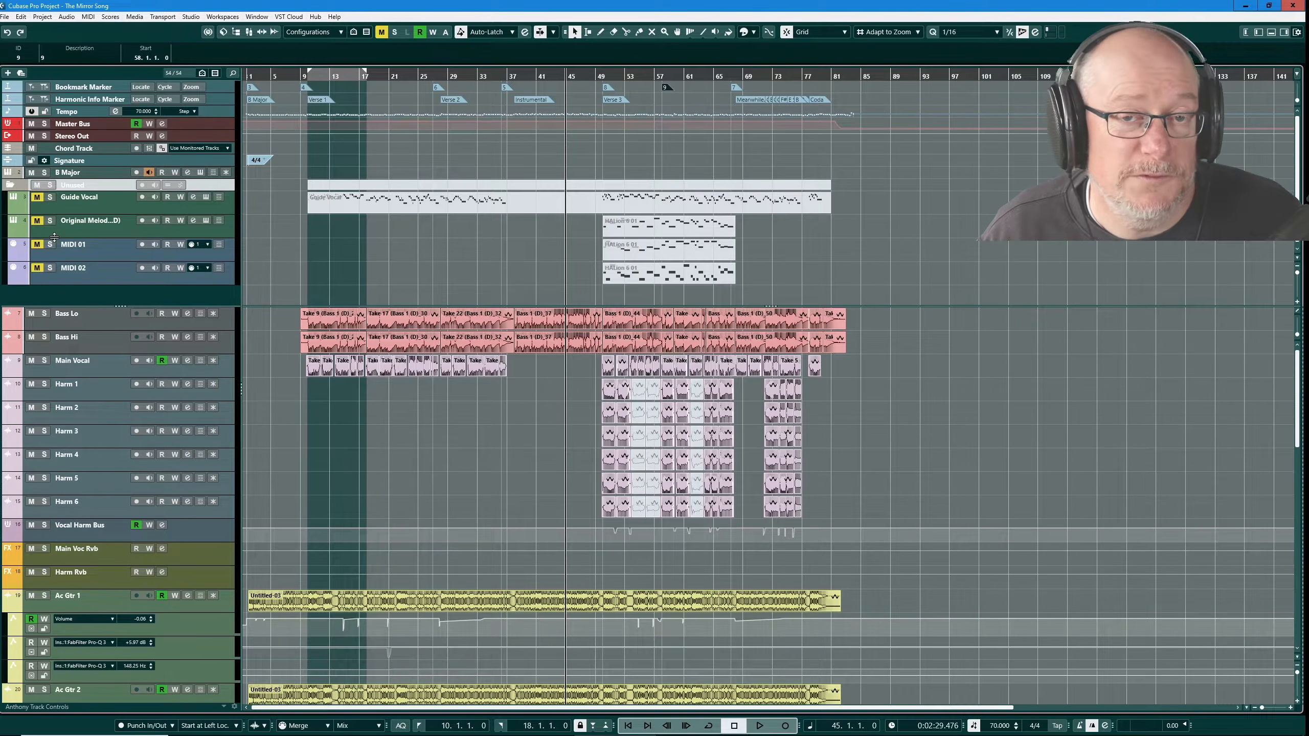
click(9, 185)
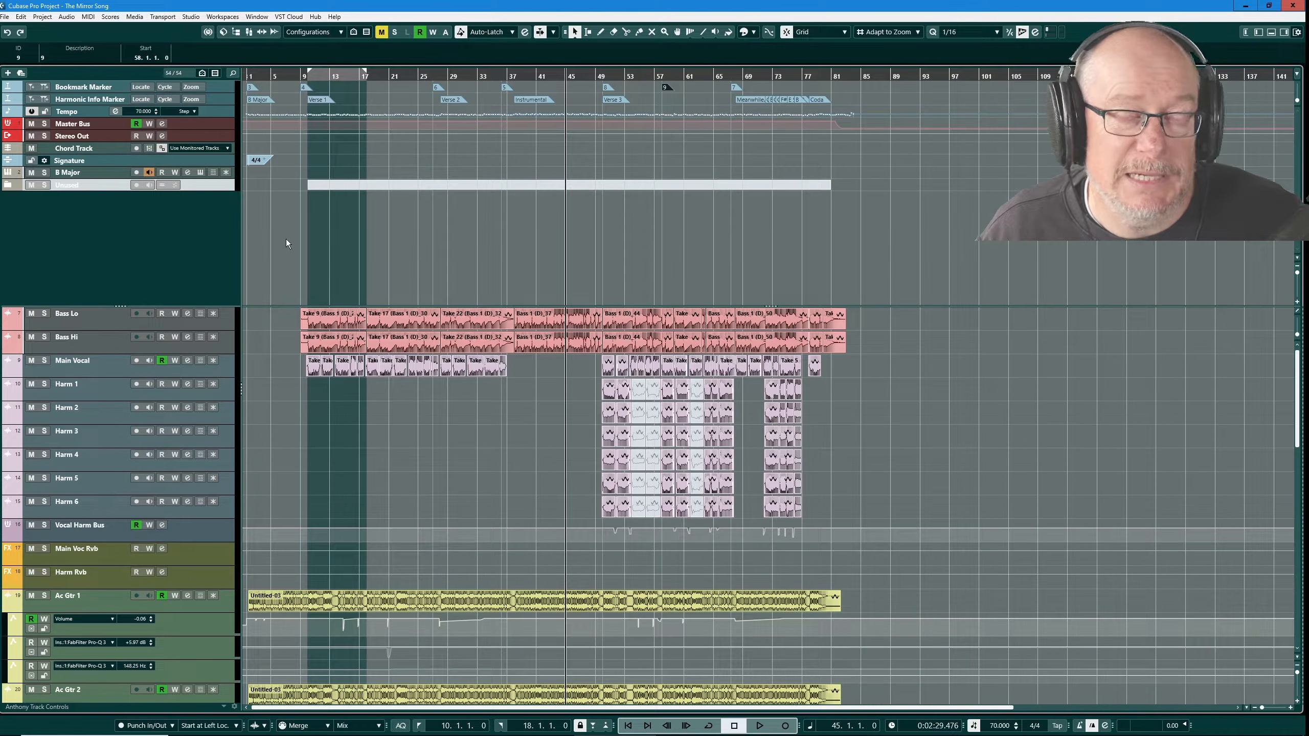
Collapse the upper section to the two marker tracks, select Harm 3, and zoom the lower track heights in and back out.
drag(273, 306, 283, 105)
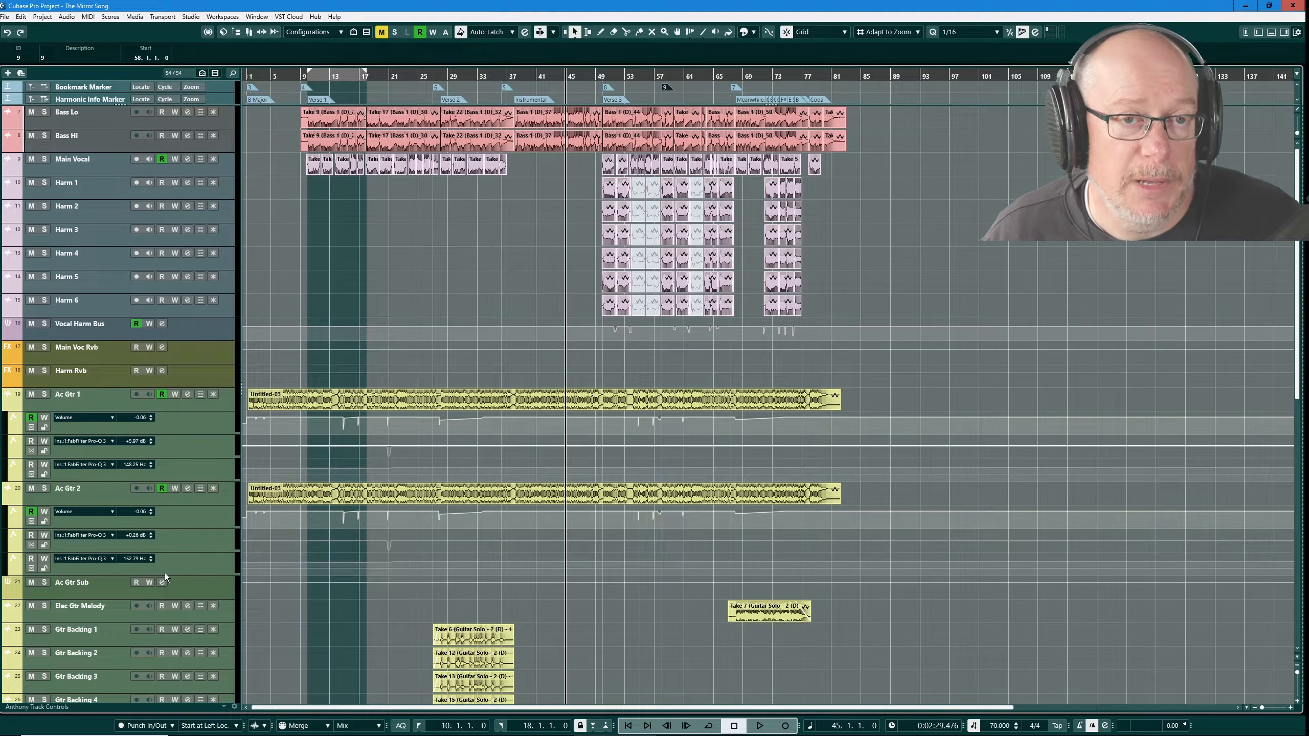
click(98, 239)
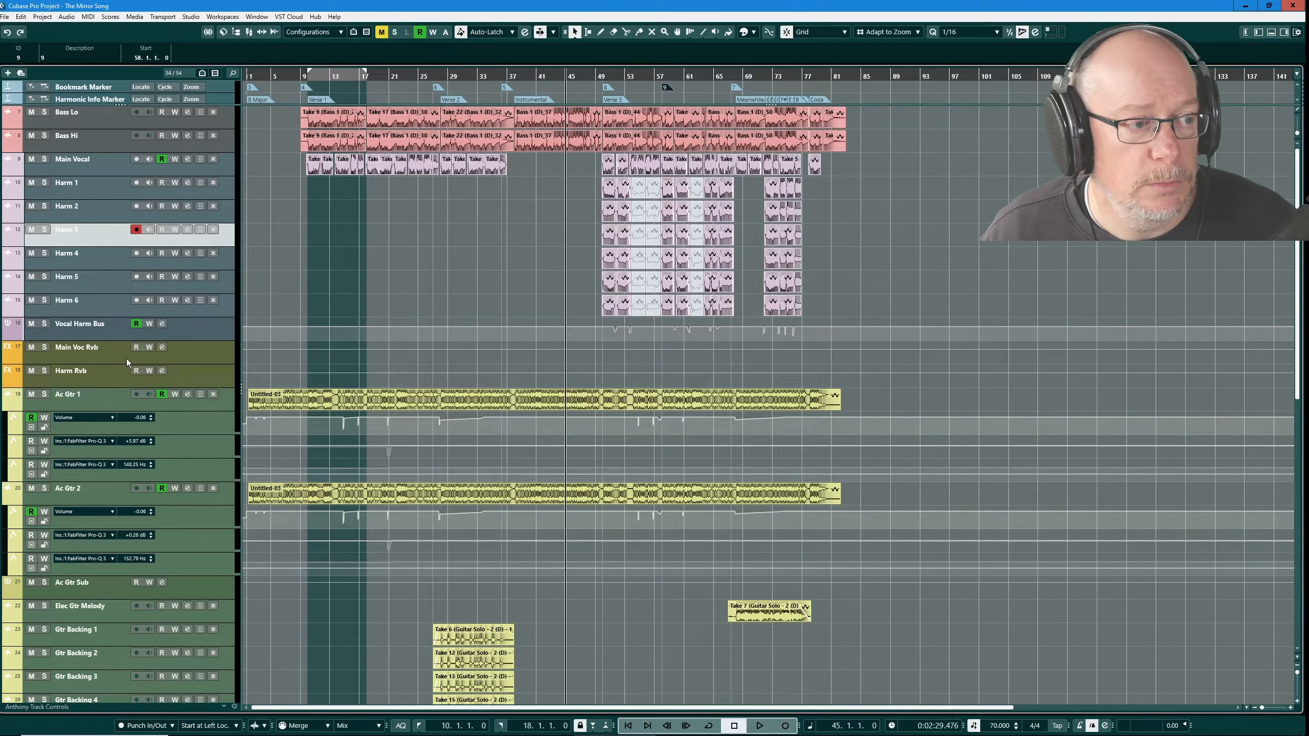
key(shift+g)
key(shift+h)
key(shift+h)
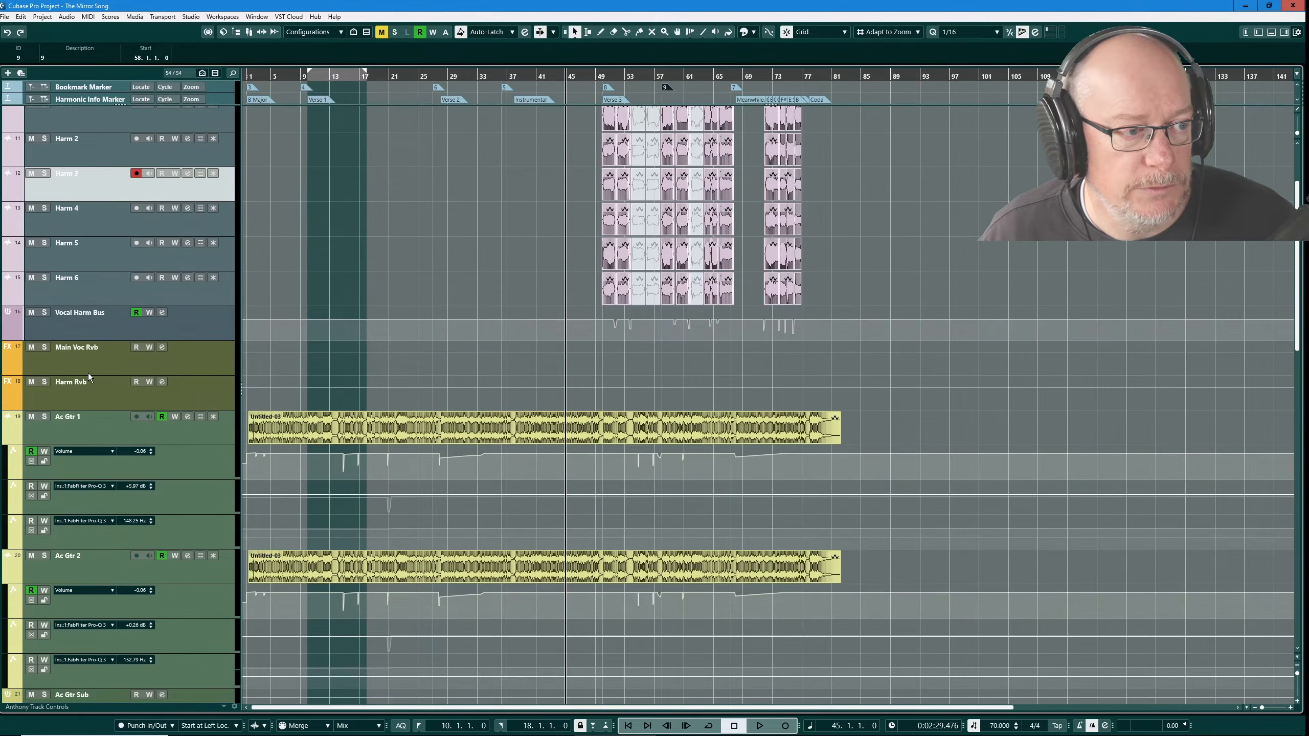
key(shift+h)
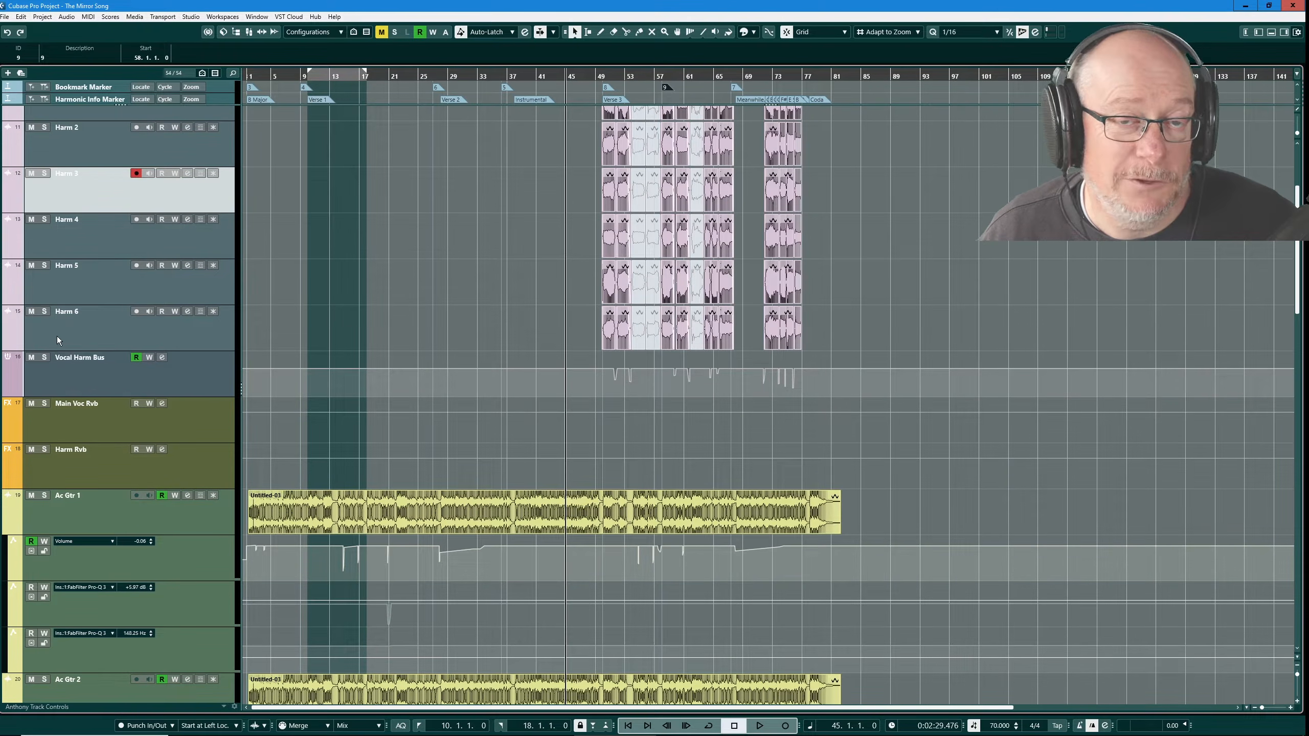
key(shift+g)
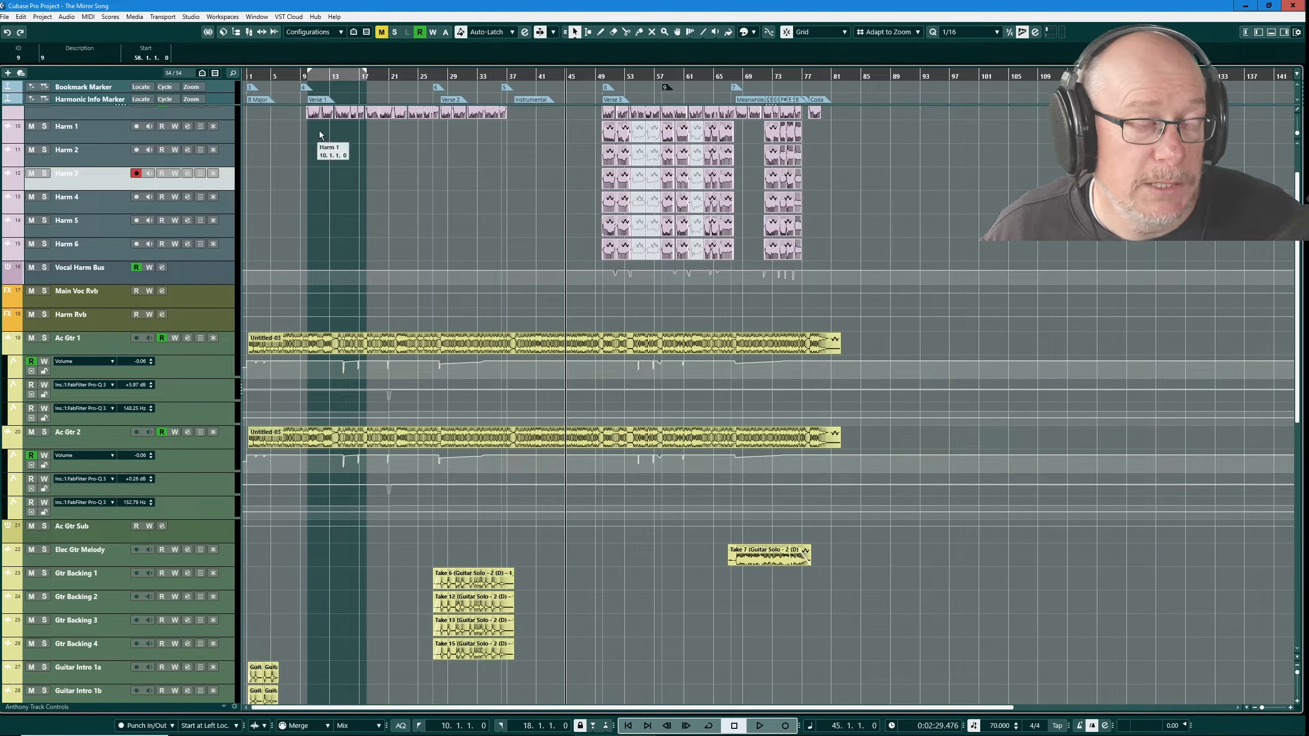
Reopen the upper section past the Unused folder, select the Signature track, and try zooming the track heights in and out.
drag(120, 105, 121, 268)
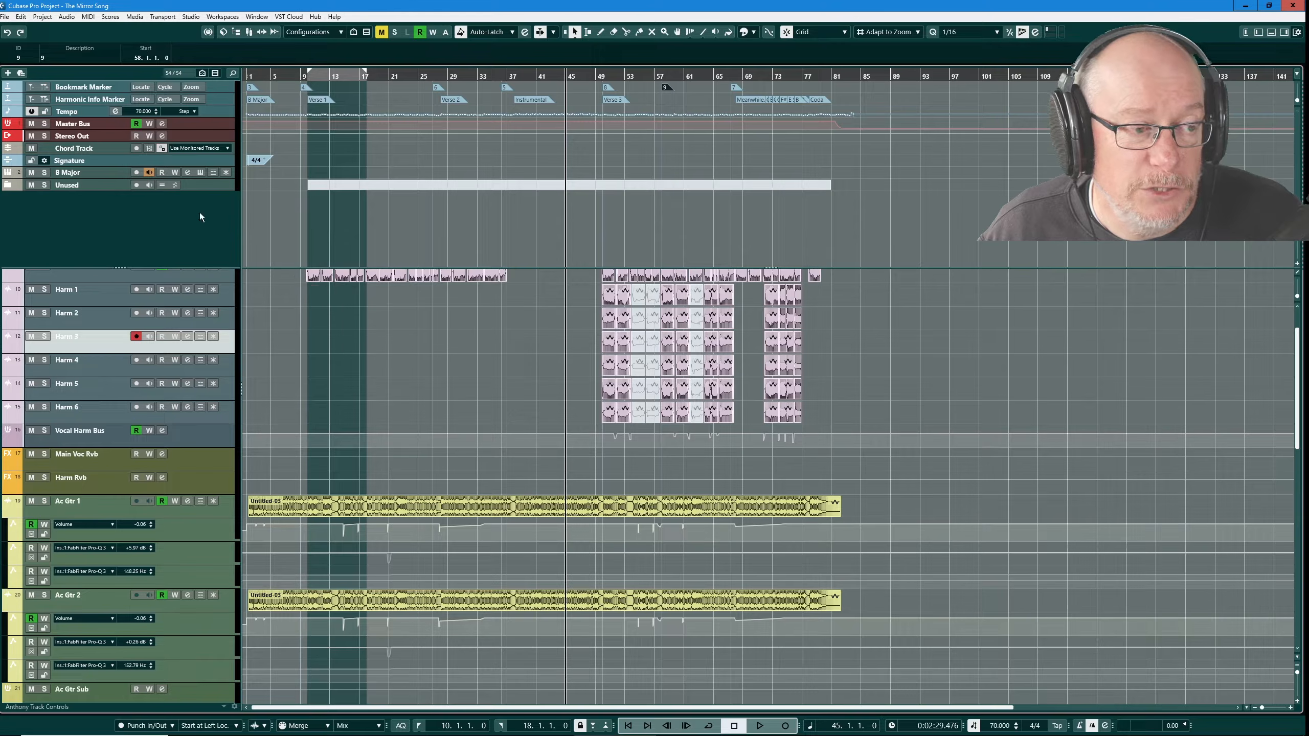
click(100, 160)
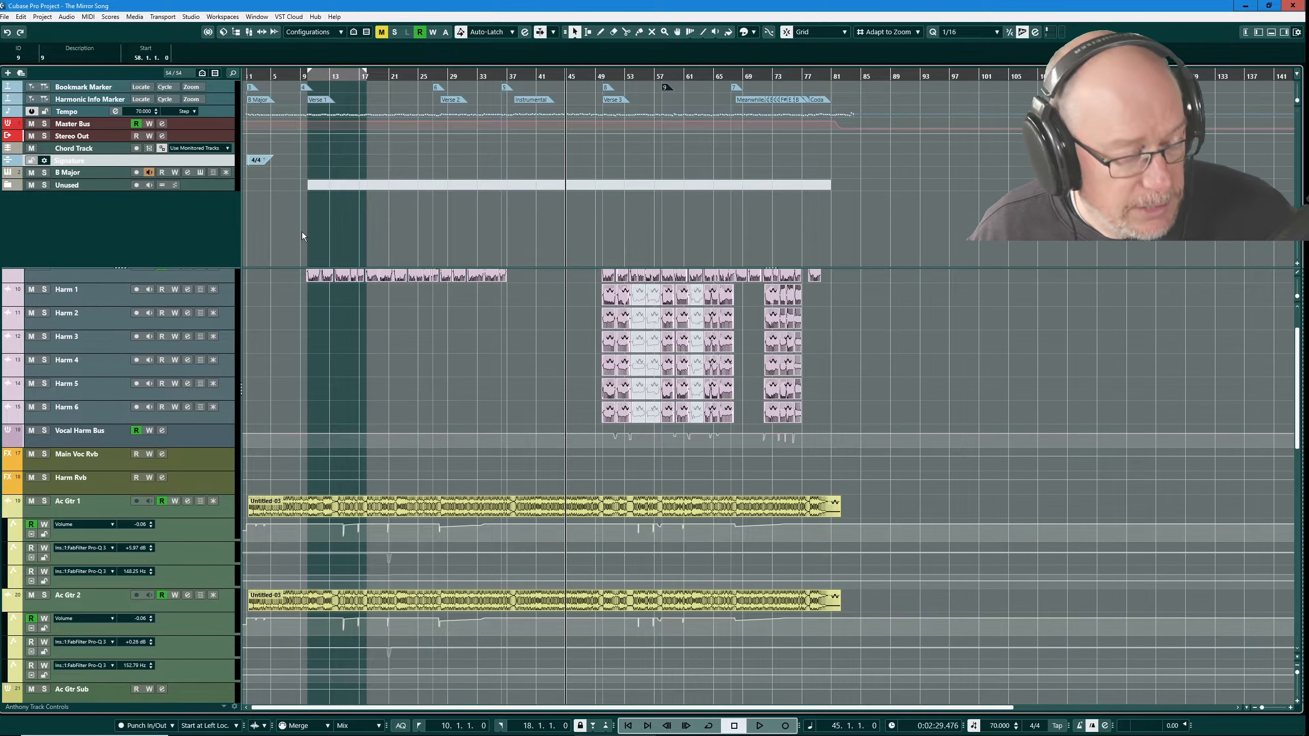
key(shift+h)
key(shift+g)
key(shift+g)
key(shift+g)
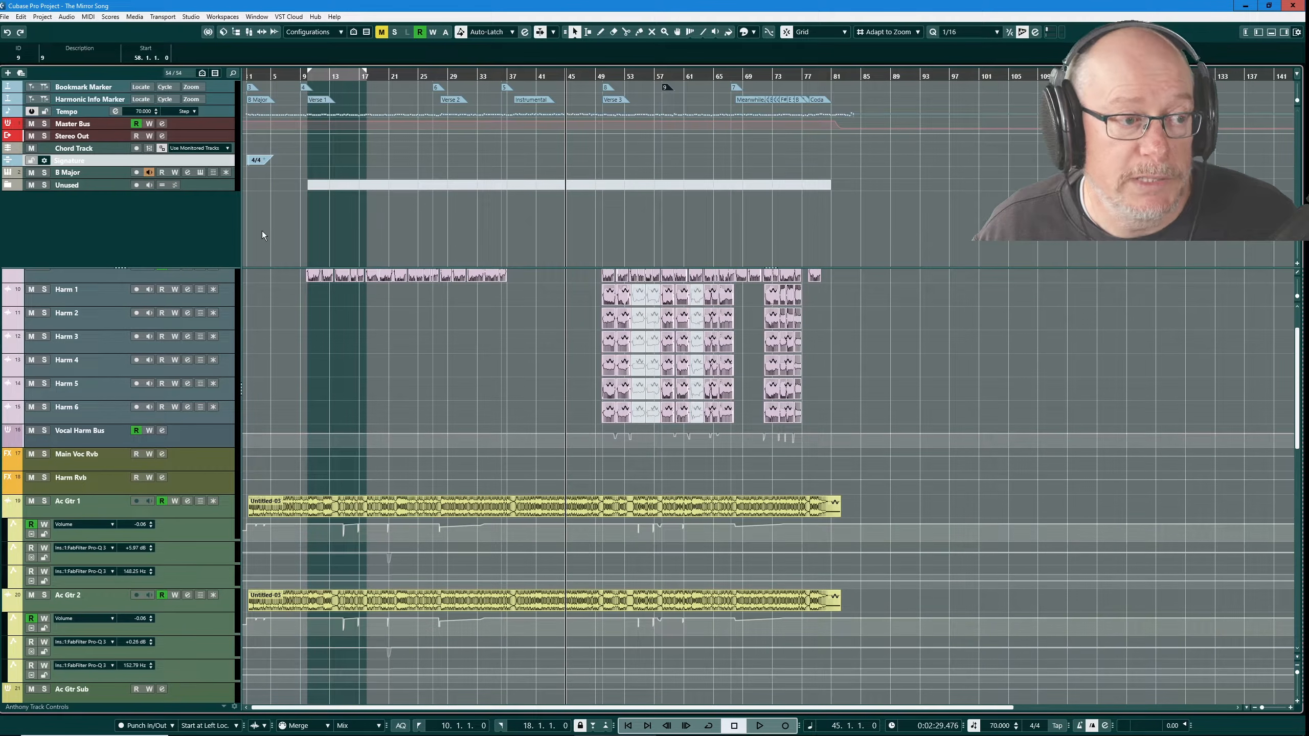
Select the Harm 2 track in the lower section and zoom the track heights in and back out.
click(109, 322)
key(shift+g)
key(shift+h)
key(shift+h)
key(shift+g)
key(shift+g)
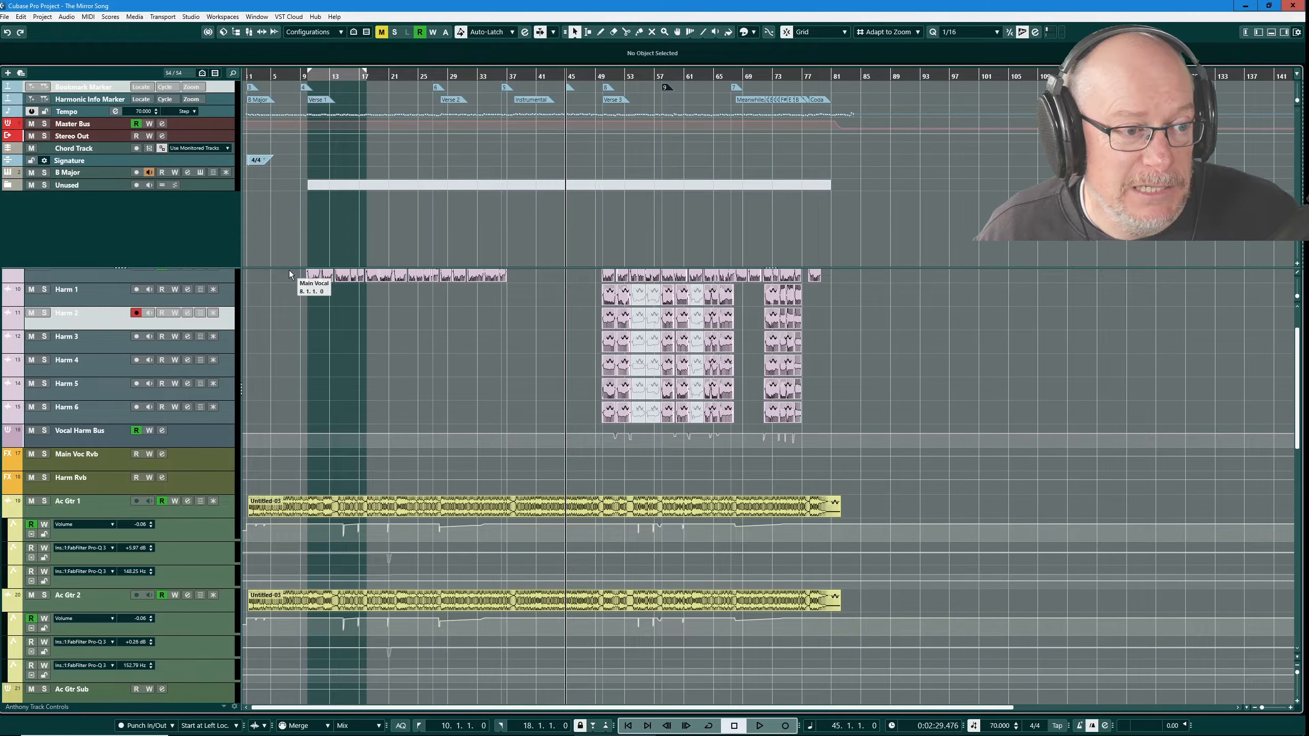
Collapse the upper section to the two marker tracks and check the available track height zoom presets without choosing one.
drag(290, 268, 303, 106)
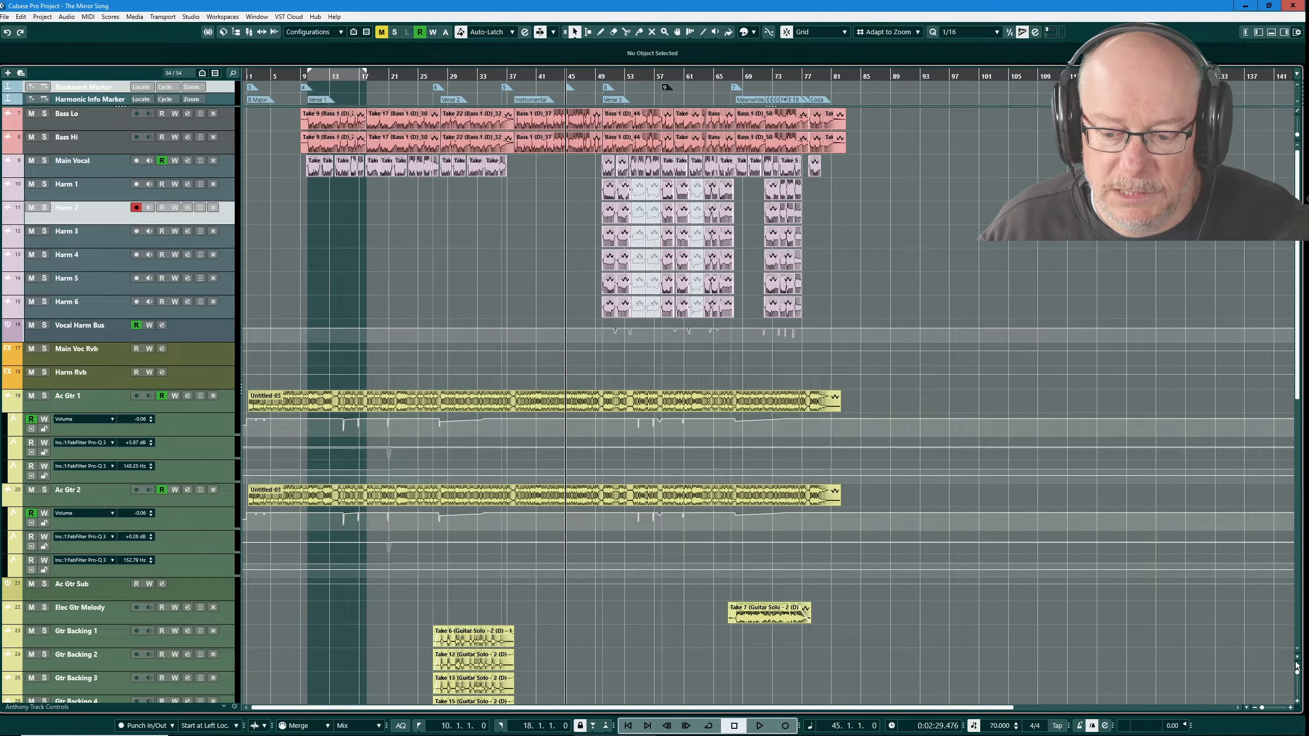
click(1298, 658)
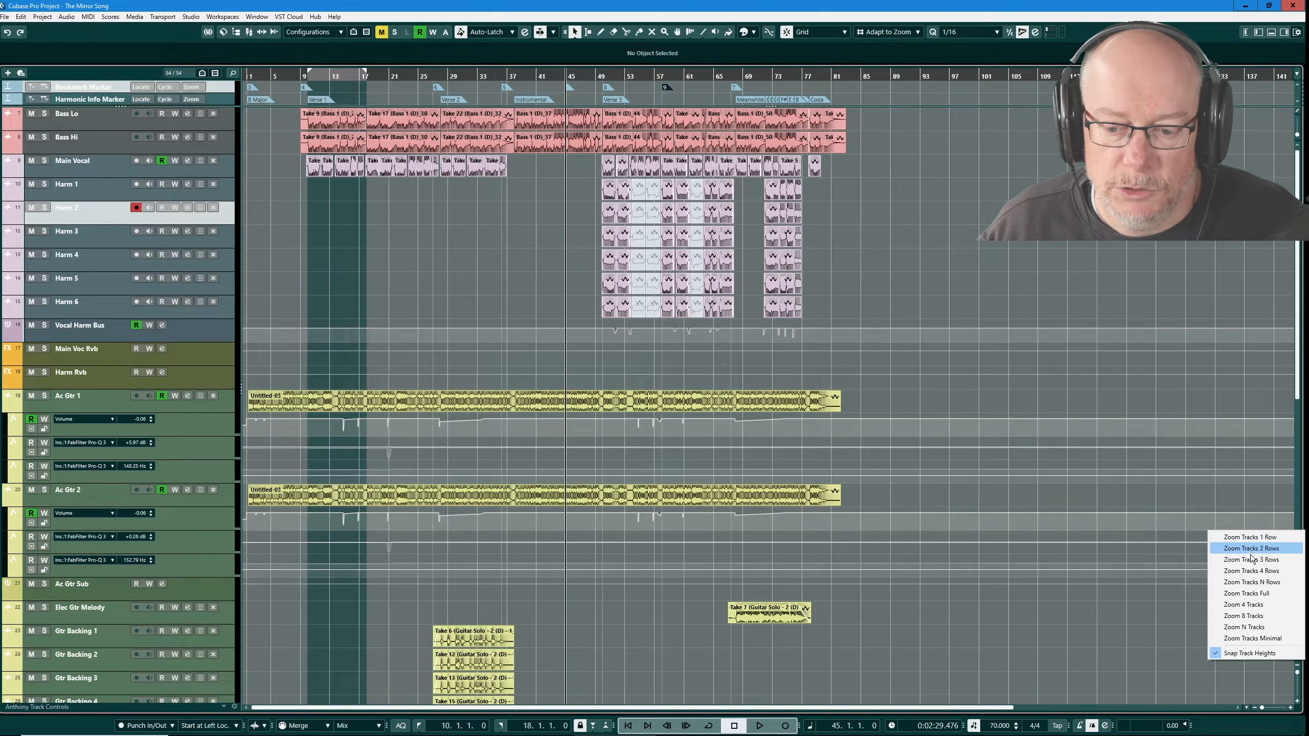
click(921, 287)
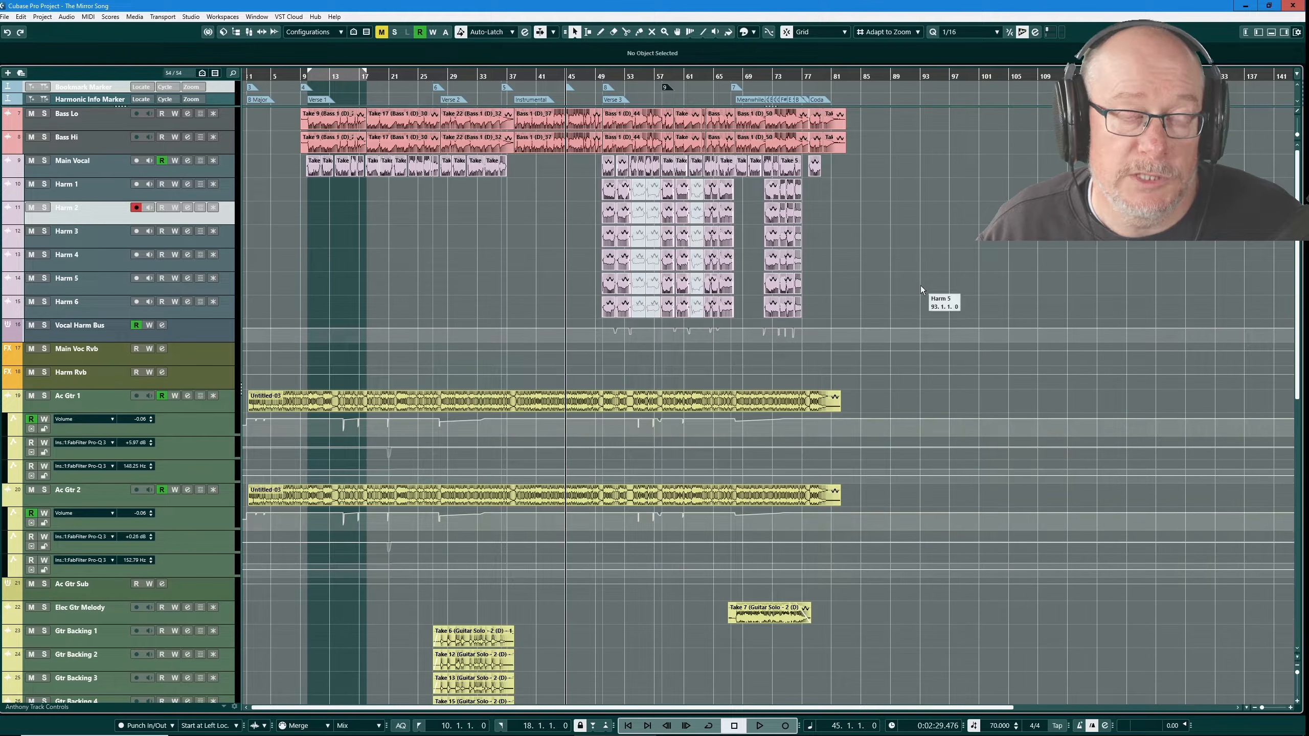
Review the key commands assigned to vertical zooming and to Zoom Tracks 1 to 4 Rows, and close the list.
click(21, 17)
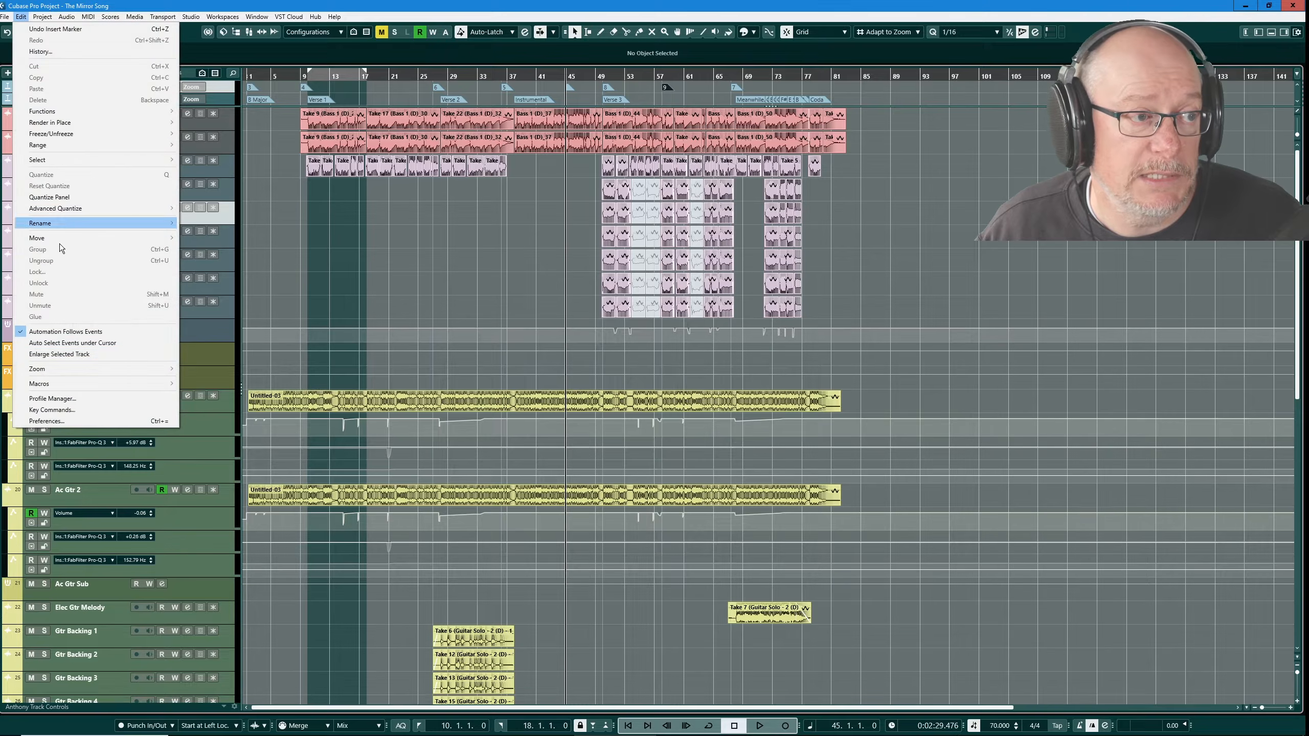
click(87, 410)
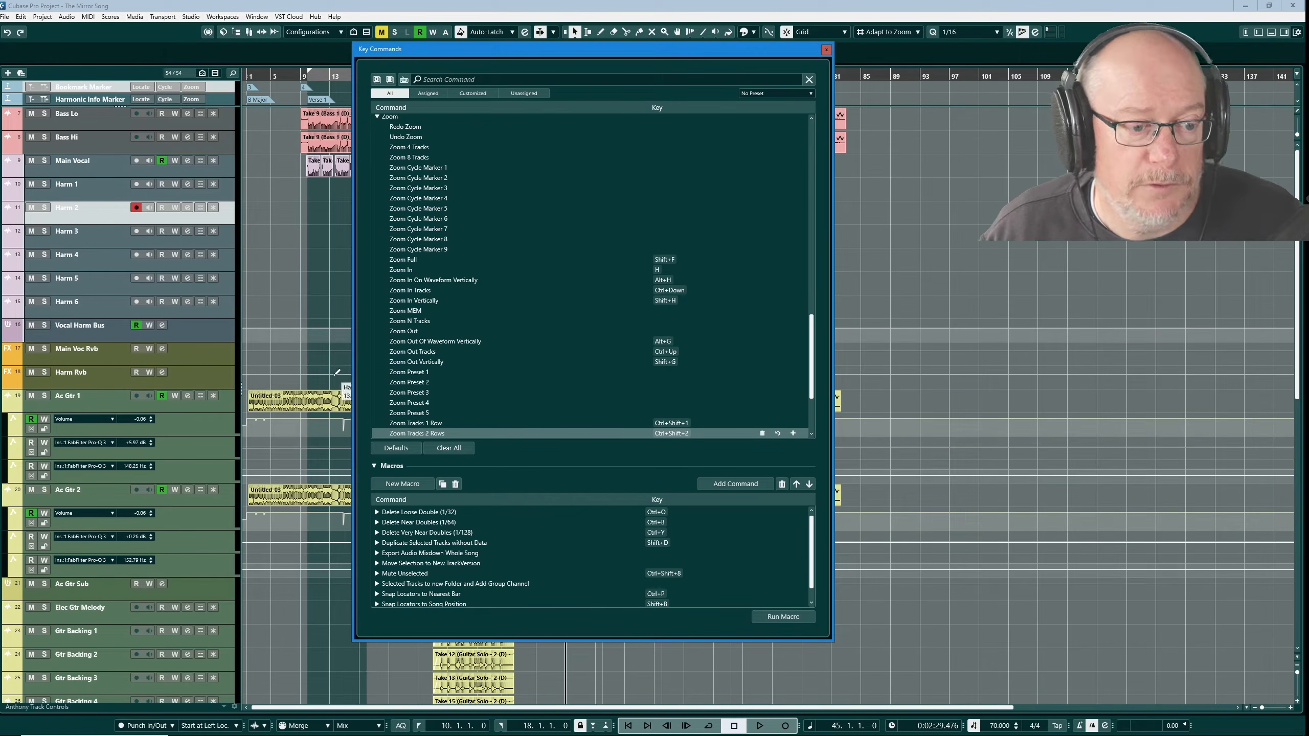
scroll(443, 381, down, 2)
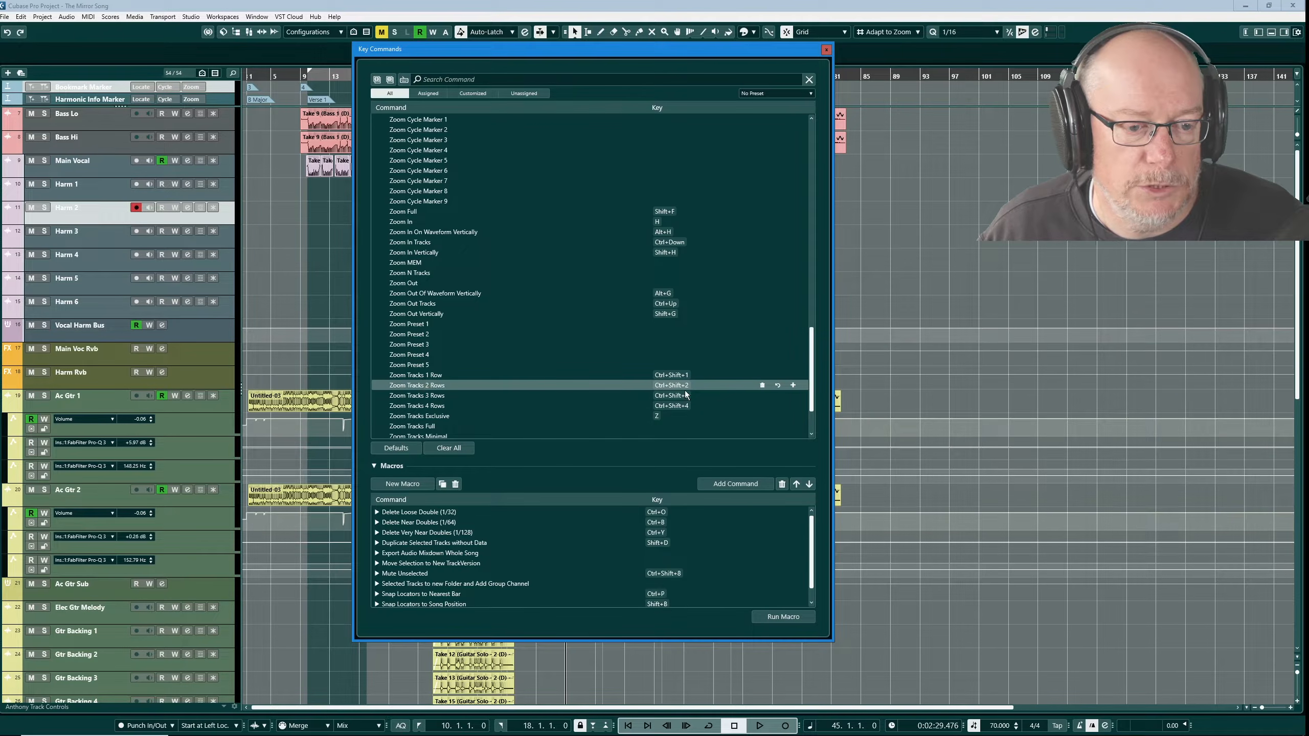
click(826, 50)
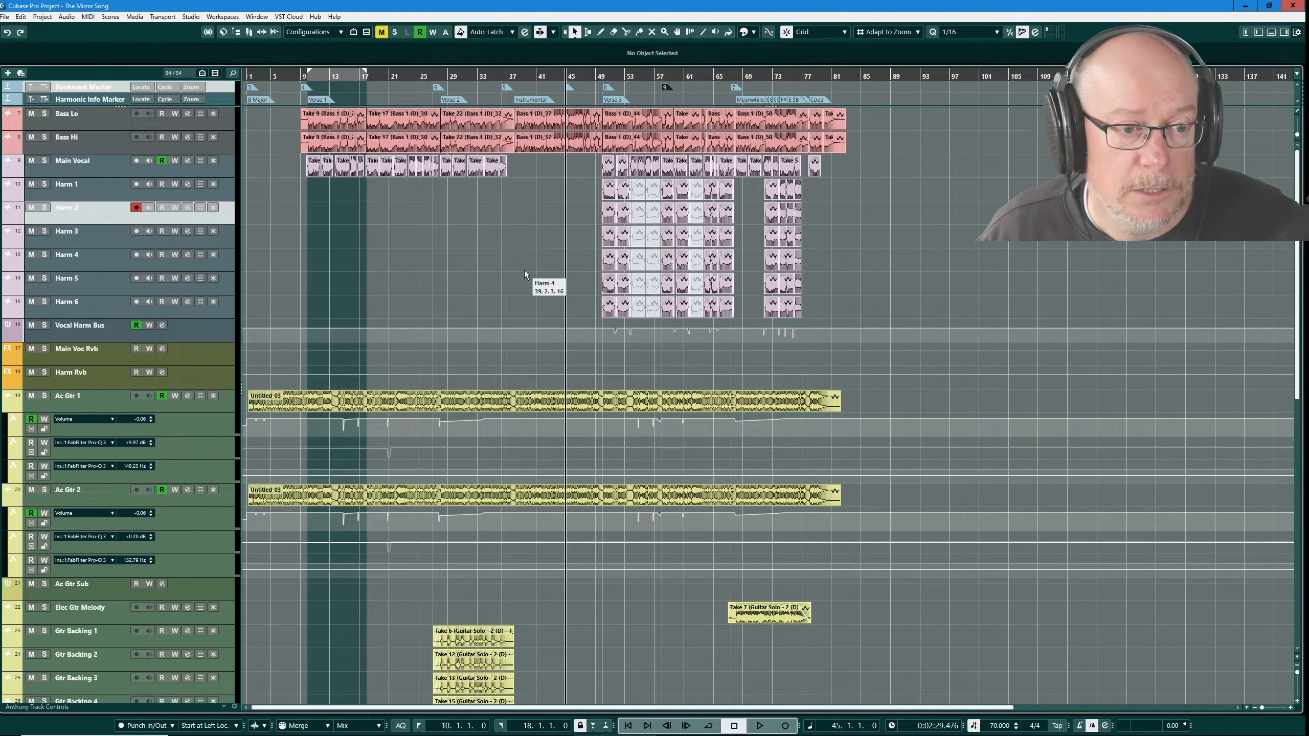
Zoom the timeline in and out horizontally around the instrumental section to compare the marker tracks with the lower tracks.
scroll(525, 276, up, 6)
scroll(505, 255, down, 5)
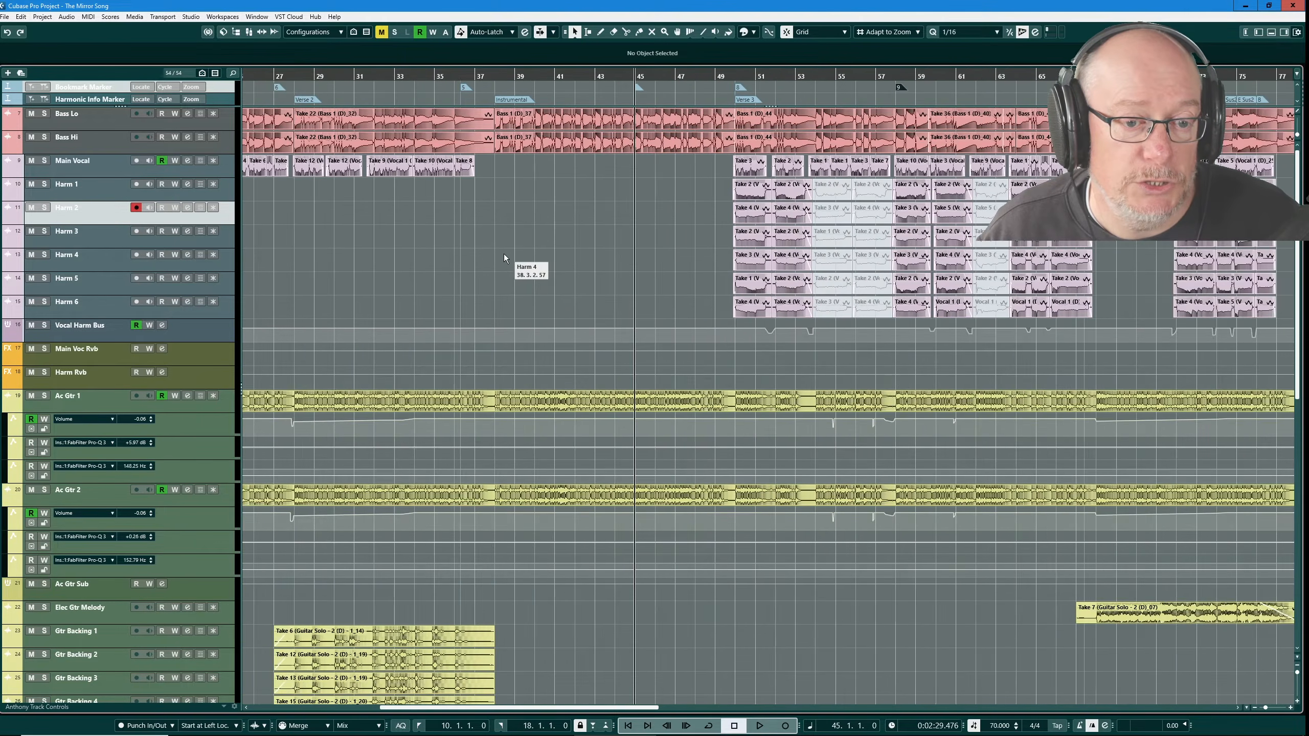
scroll(469, 268, down, 2)
scroll(469, 268, up, 6)
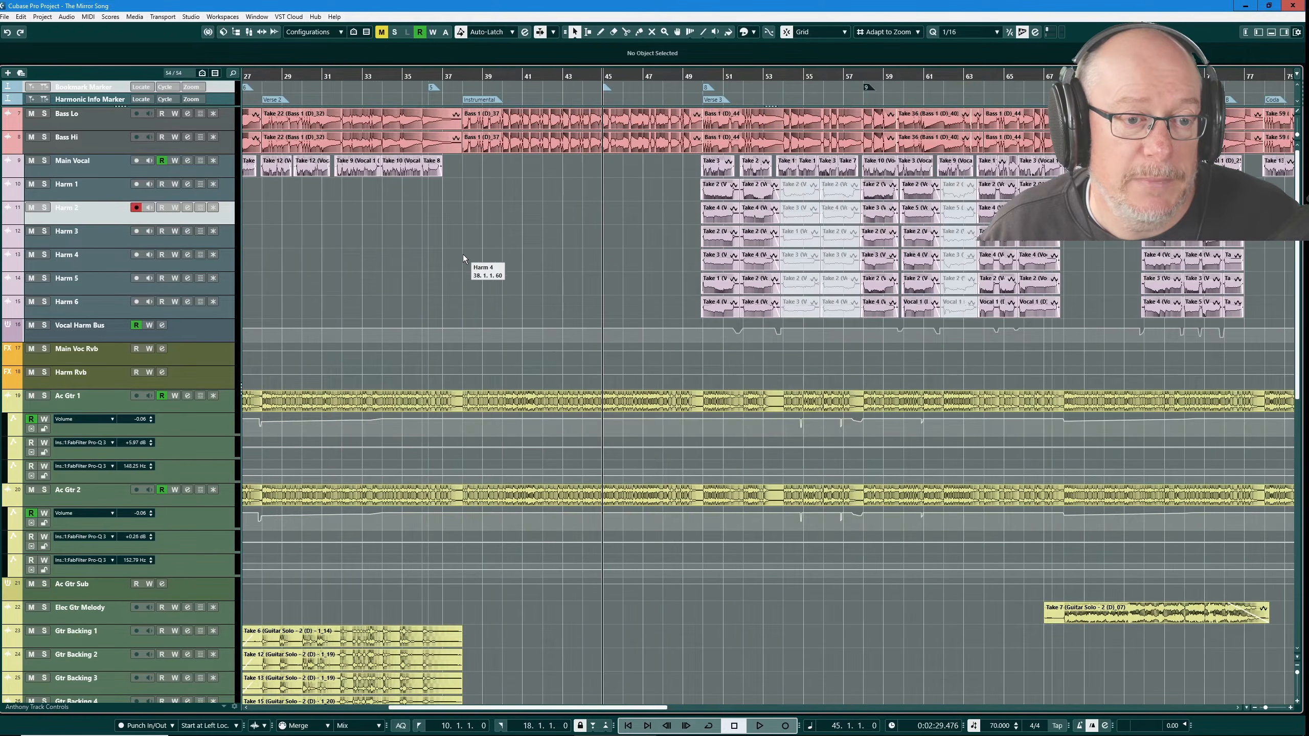
scroll(462, 251, down, 6)
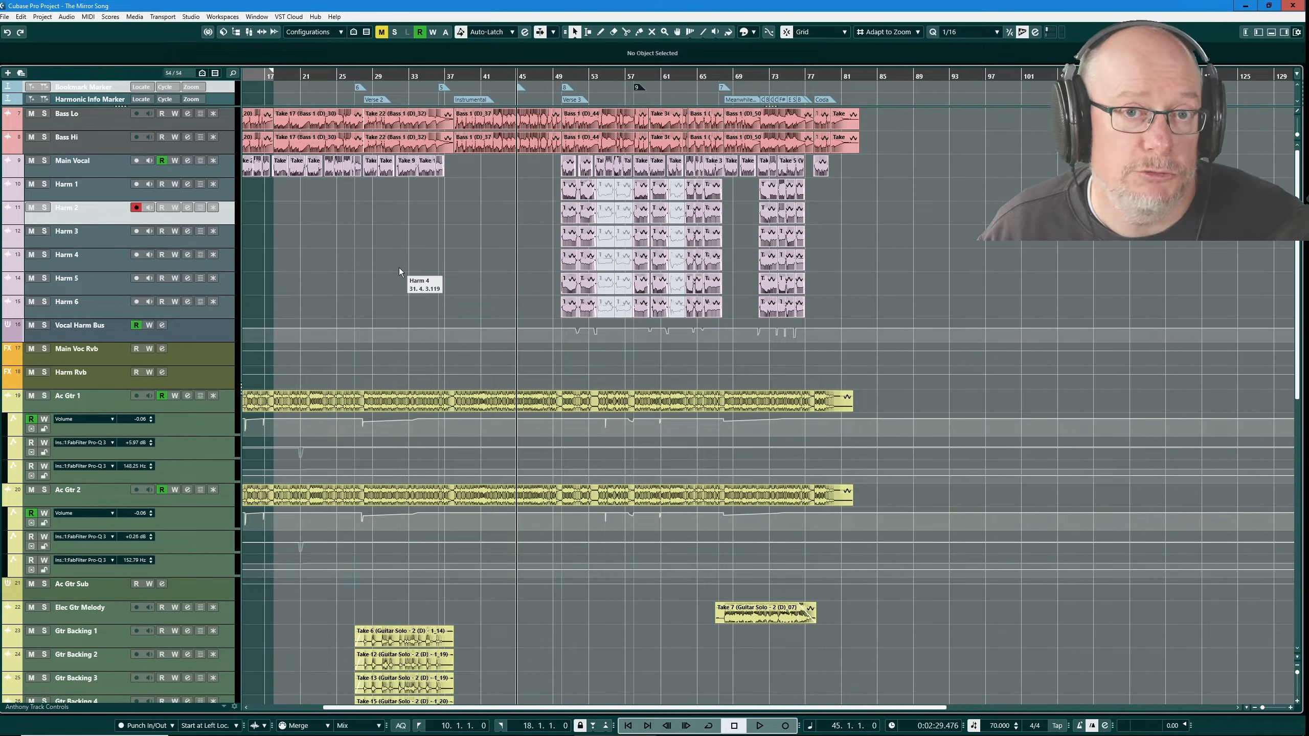
Enlarge and shrink the lower tracks' heights around Harm 2 while the marker tracks stay in the upper section.
scroll(495, 266, up, 4)
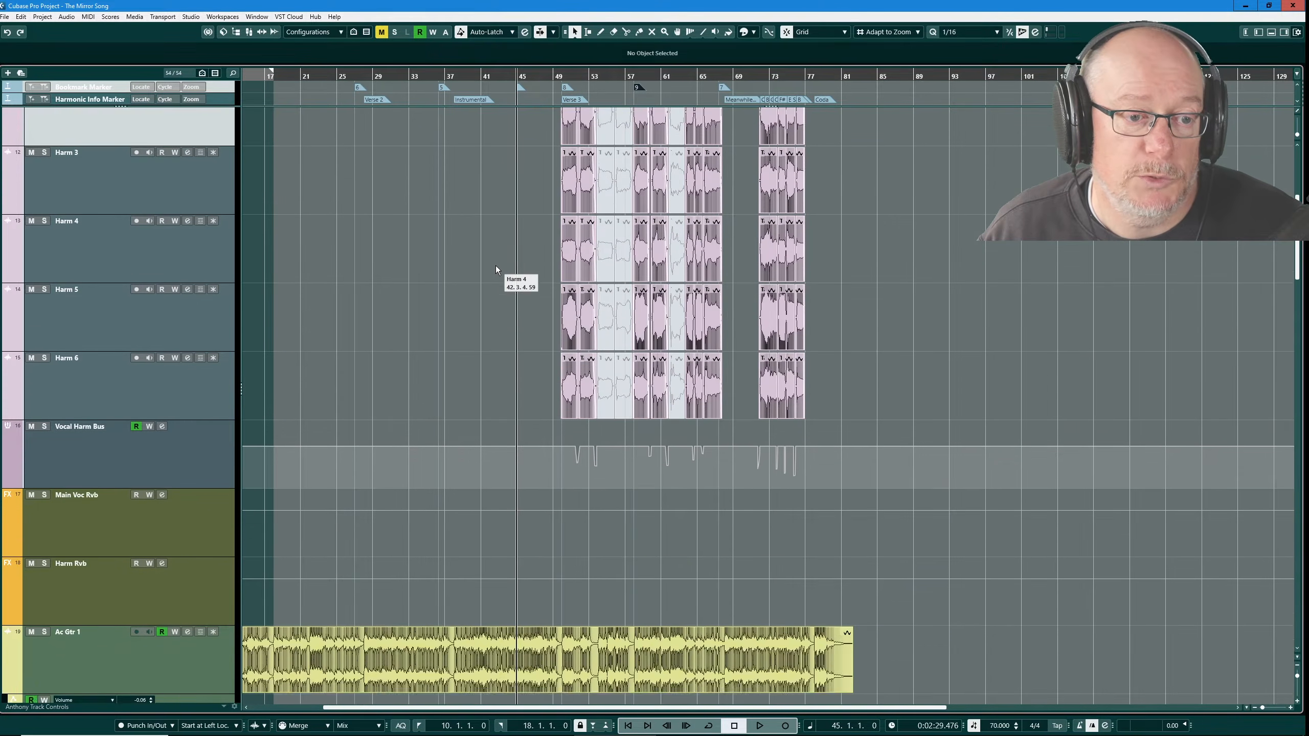
scroll(490, 274, down, 2)
scroll(485, 282, down, 1)
scroll(485, 282, up, 1)
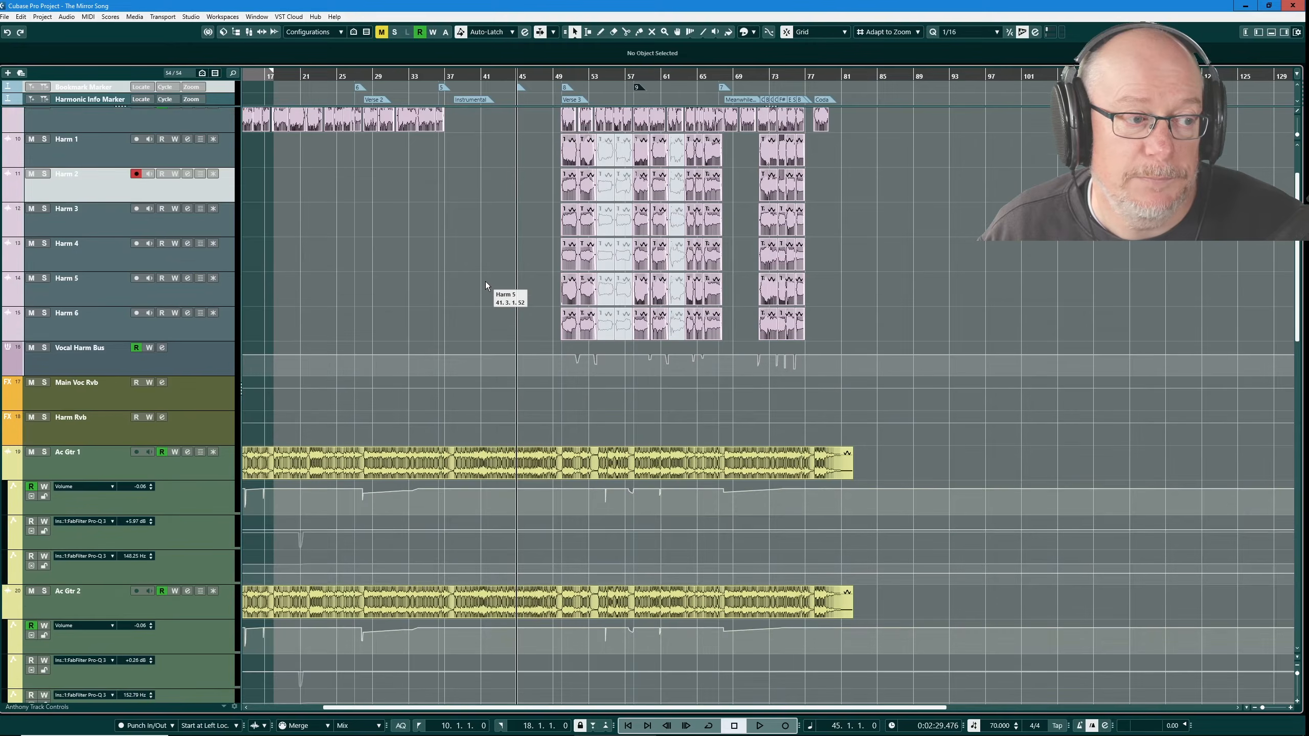
scroll(485, 282, down, 1)
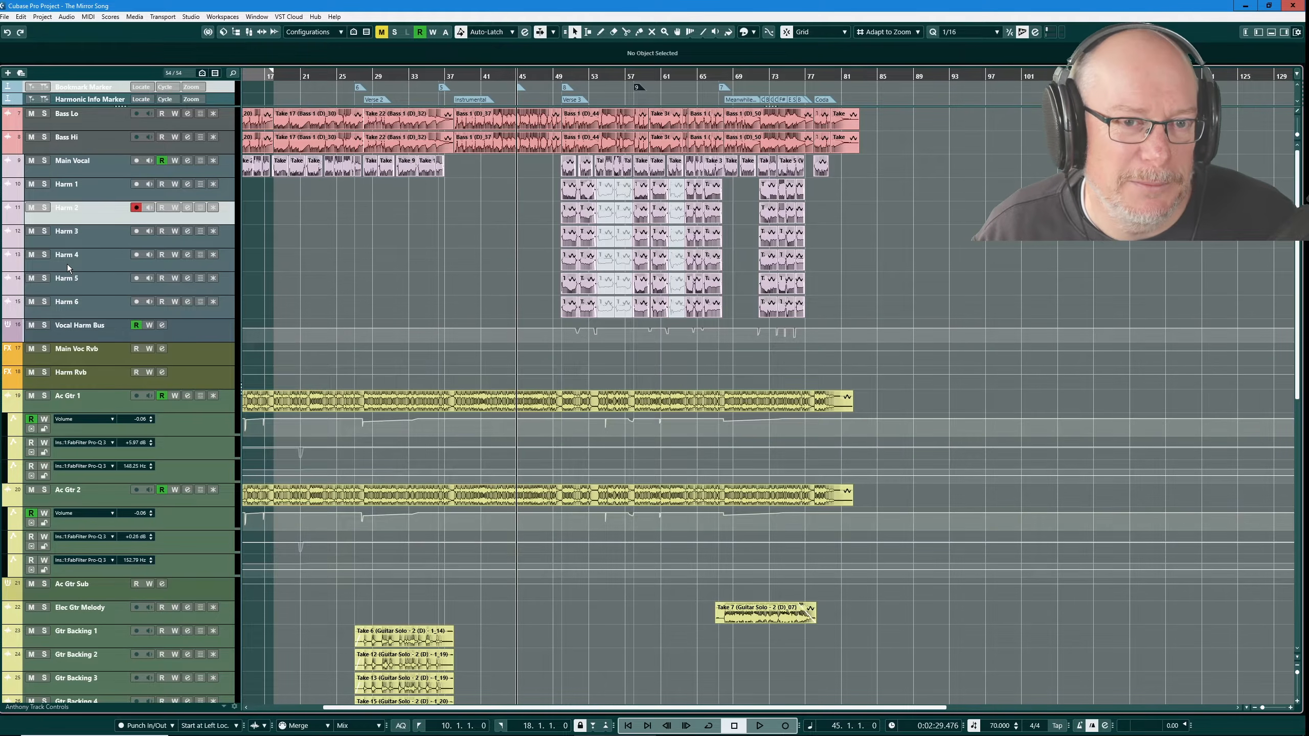
scroll(489, 272, up, 2)
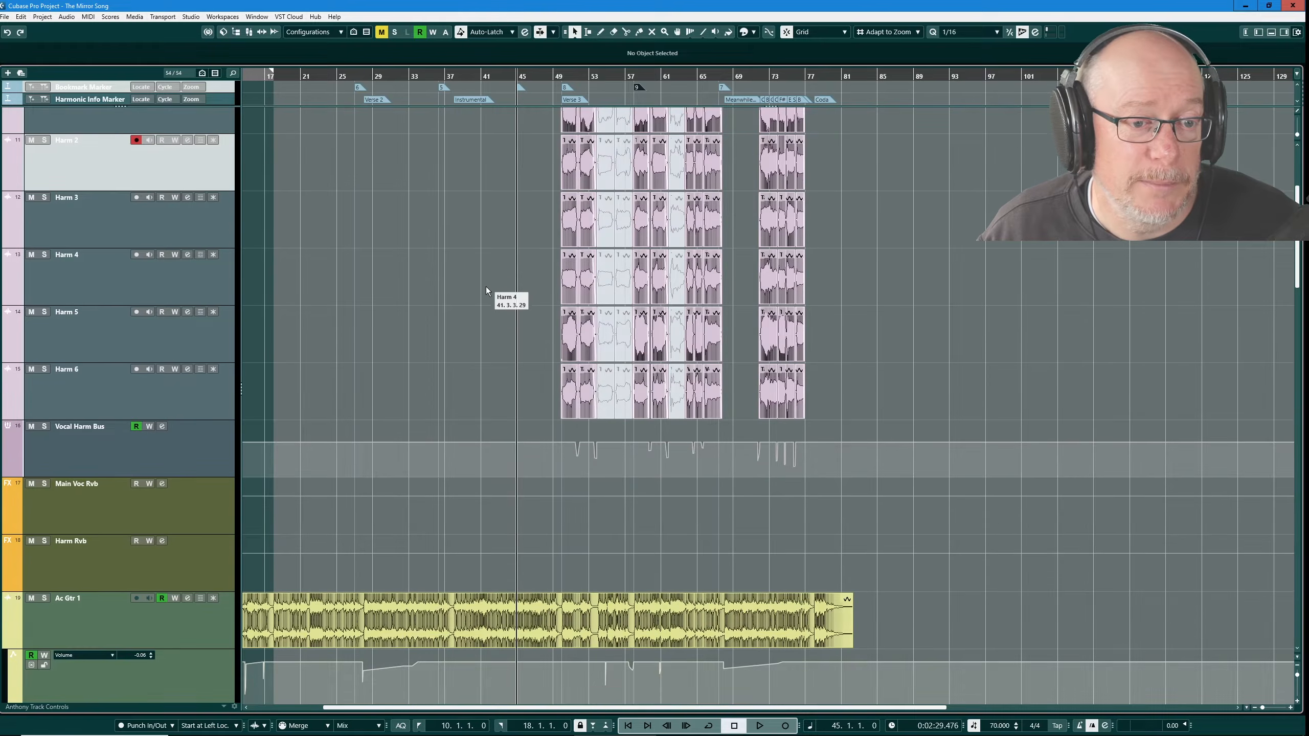
scroll(481, 299, down, 2)
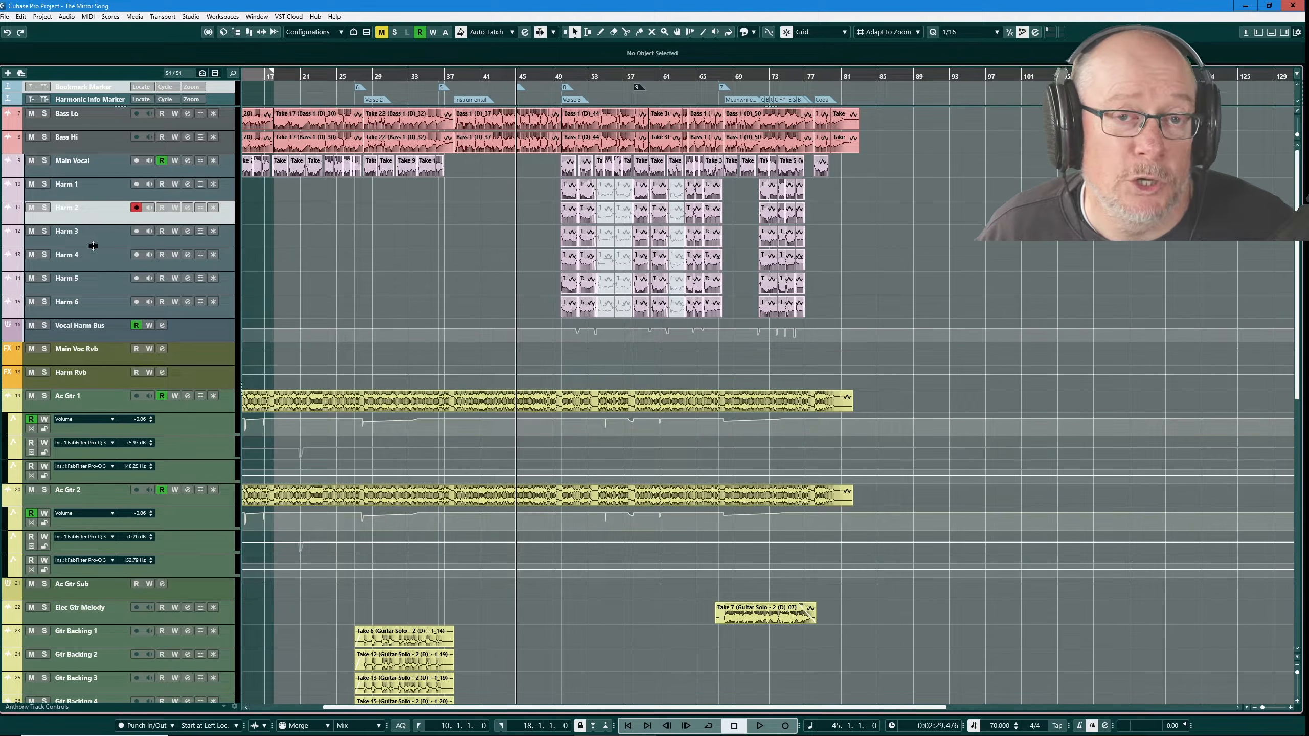
Show the Harm 2 track's Volume automation lane, increase the lane's height, and hide the automation again.
click(9, 220)
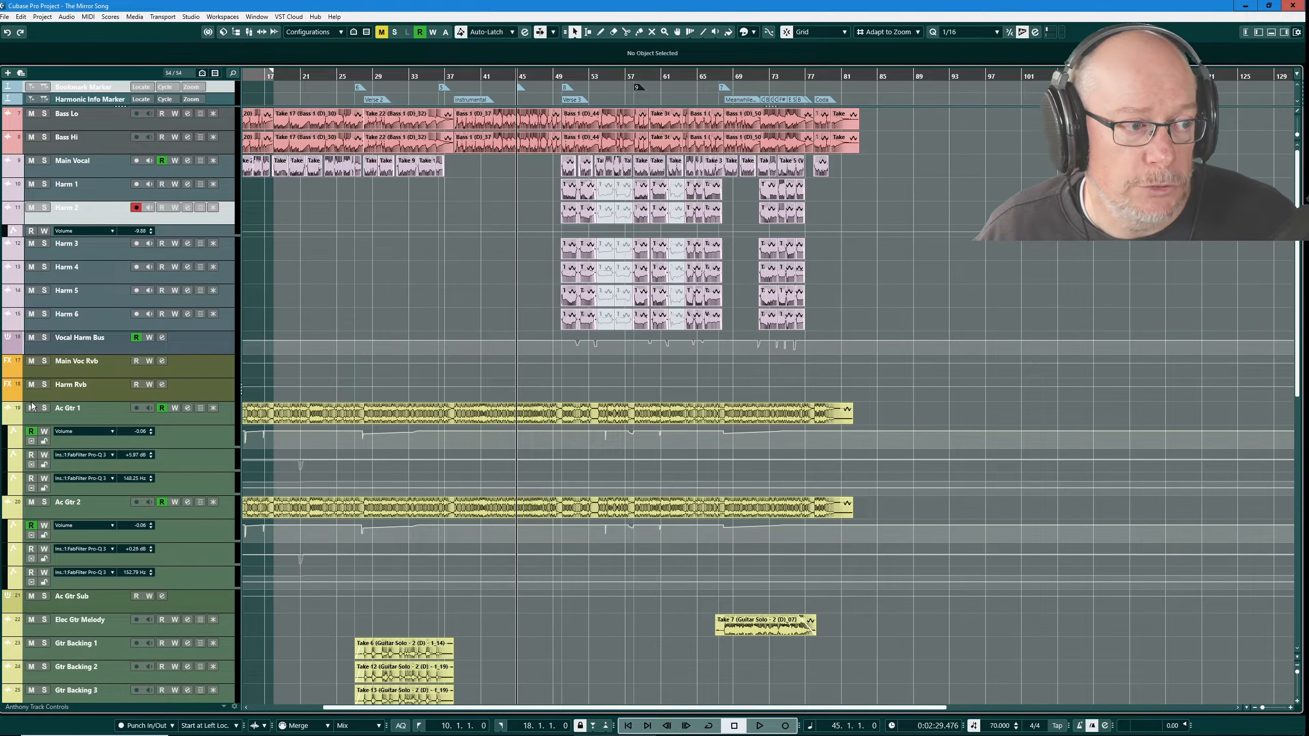
key(alt+Down)
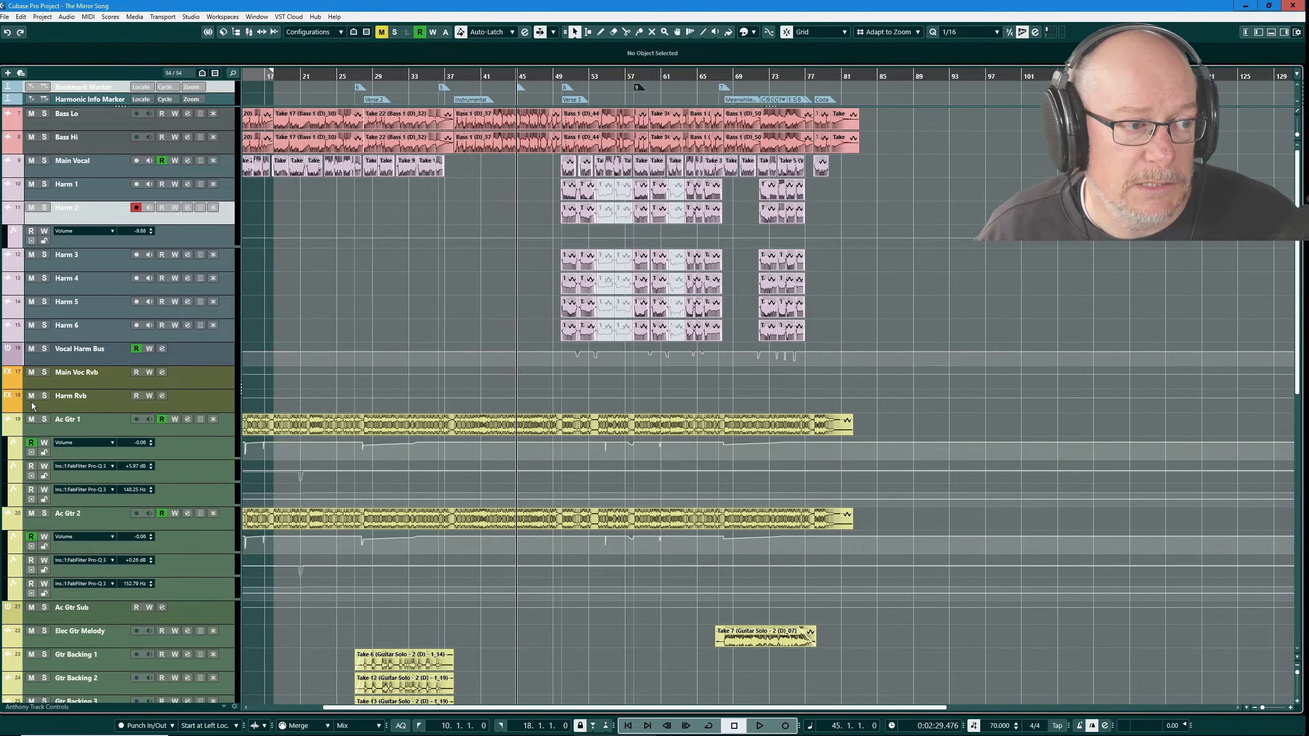
click(9, 222)
click(7, 221)
click(8, 222)
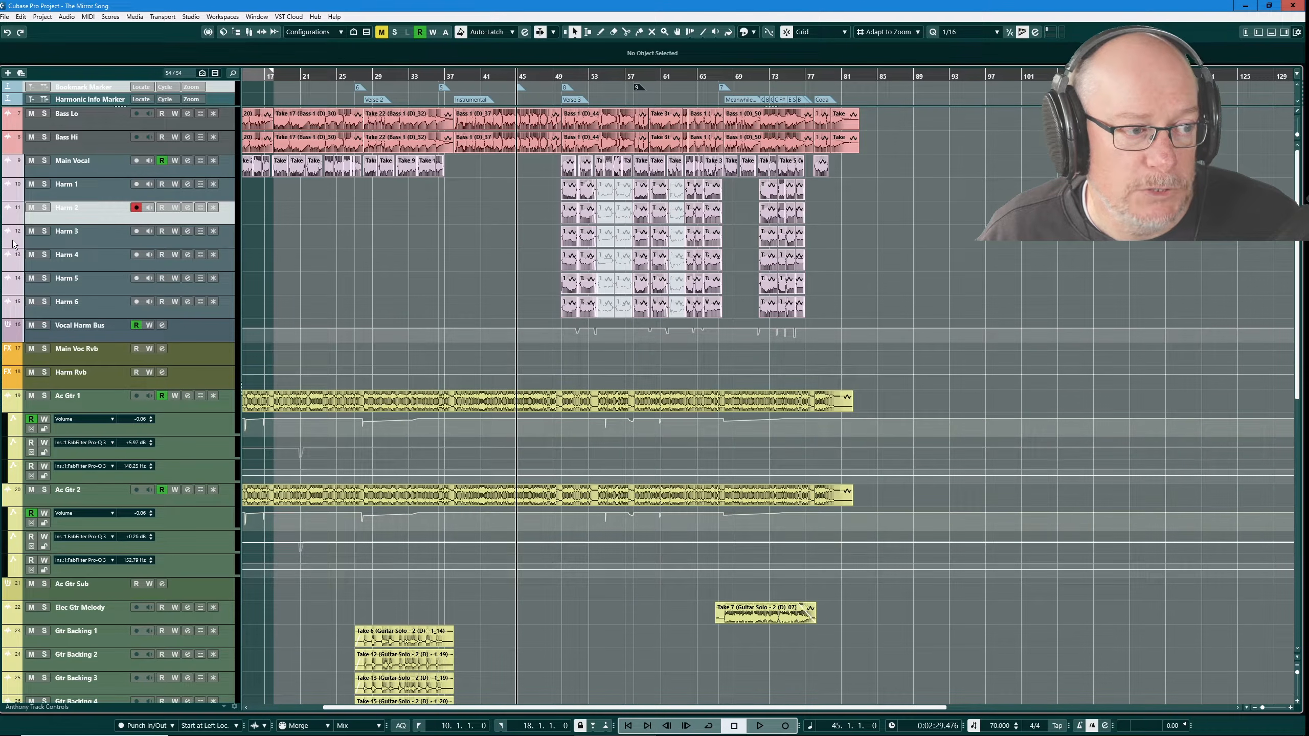
Show the Harm 4 track's Volume automation lane, and show all used automation across the project.
click(7, 269)
click(7, 268)
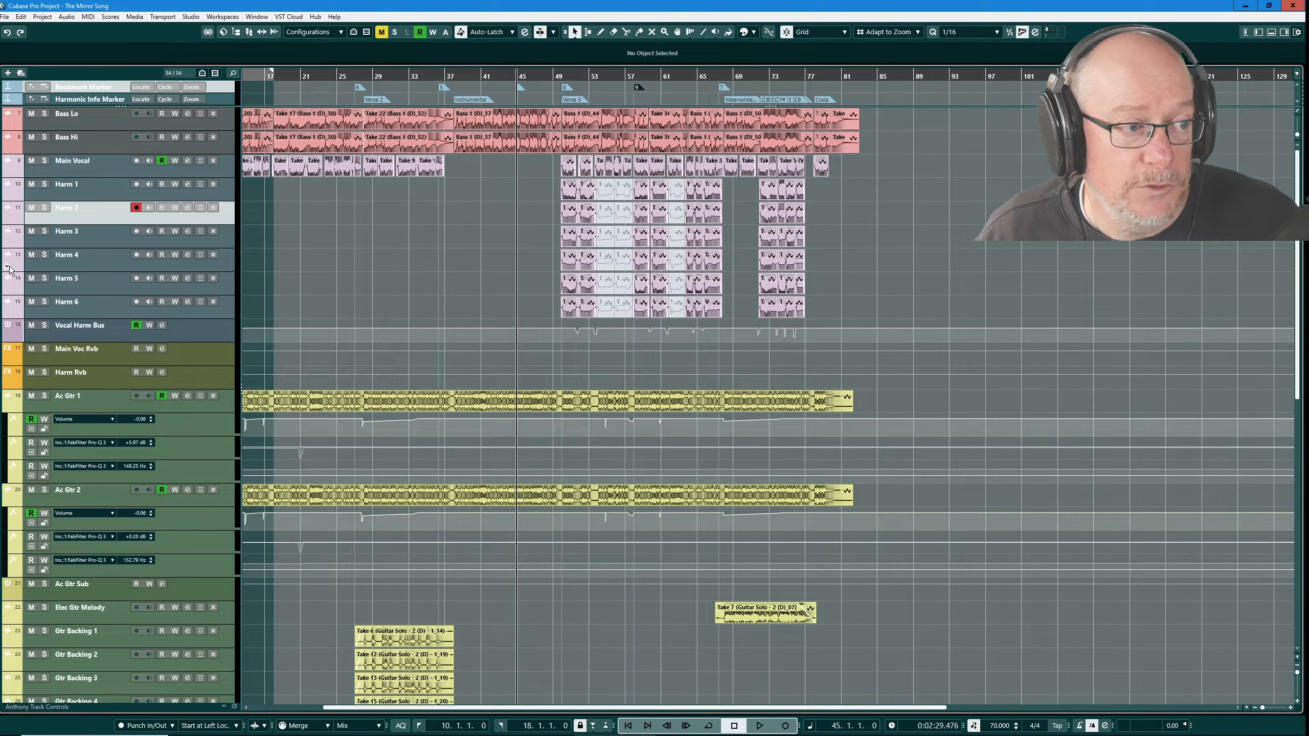
click(7, 268)
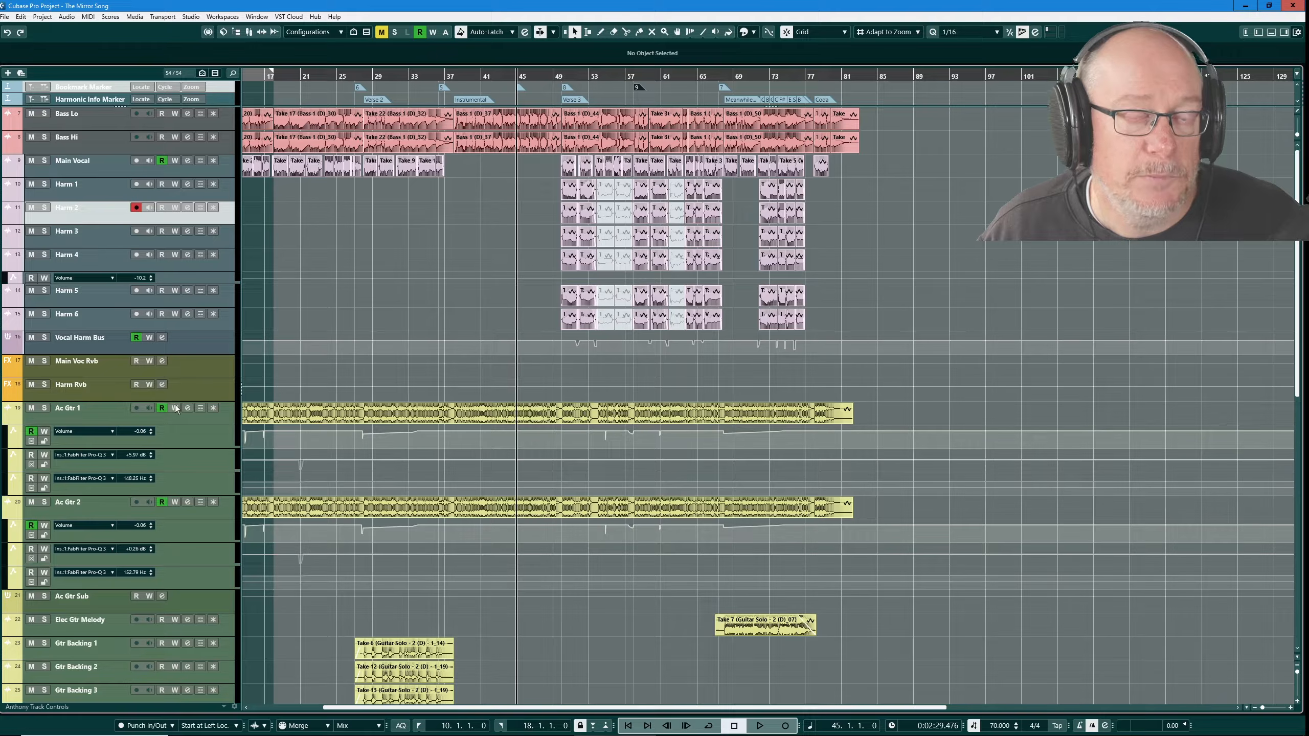
right_click(94, 218)
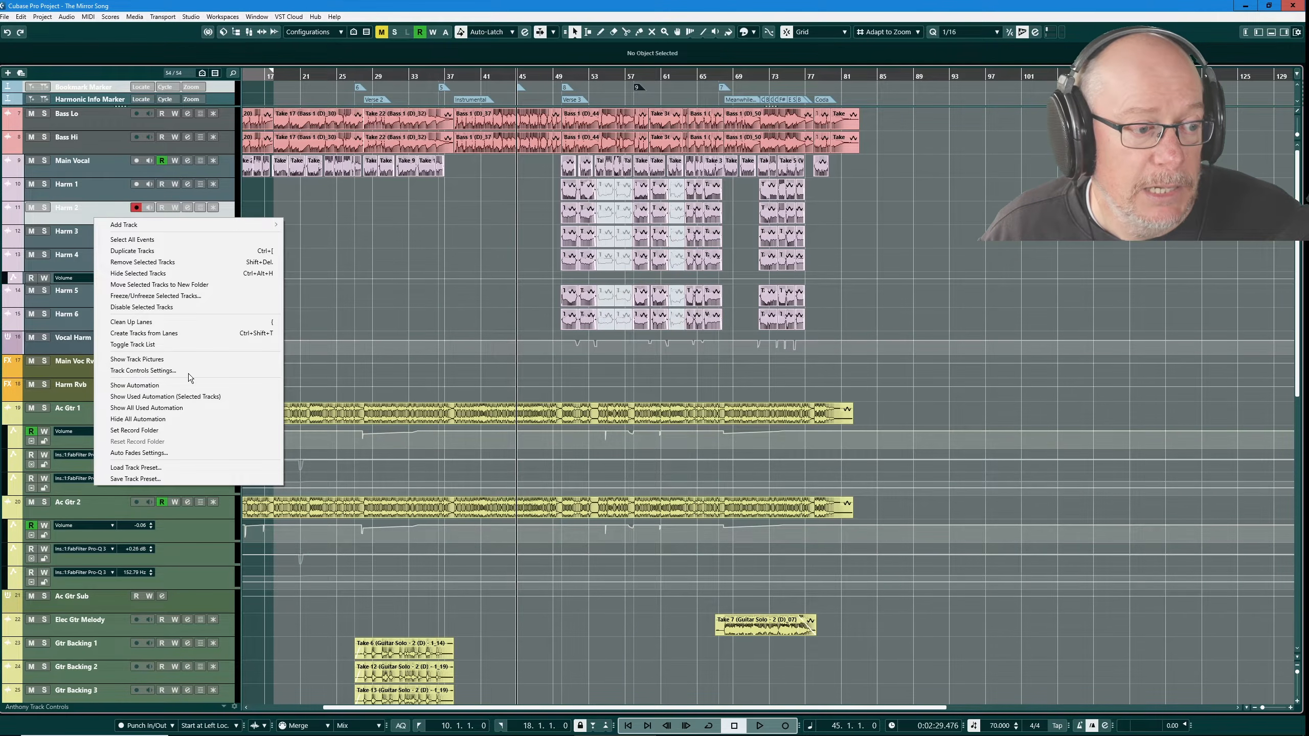
click(147, 409)
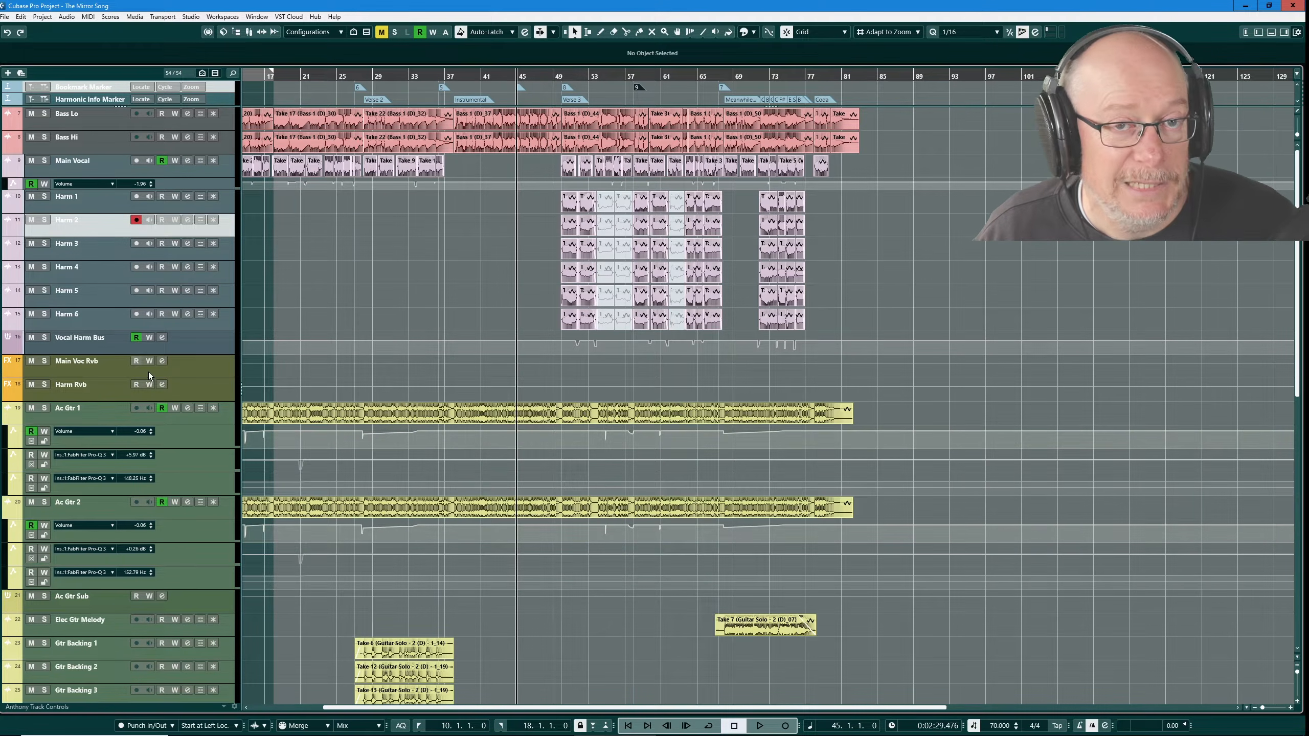
Select the Main Vocal track and hide its automation.
click(79, 160)
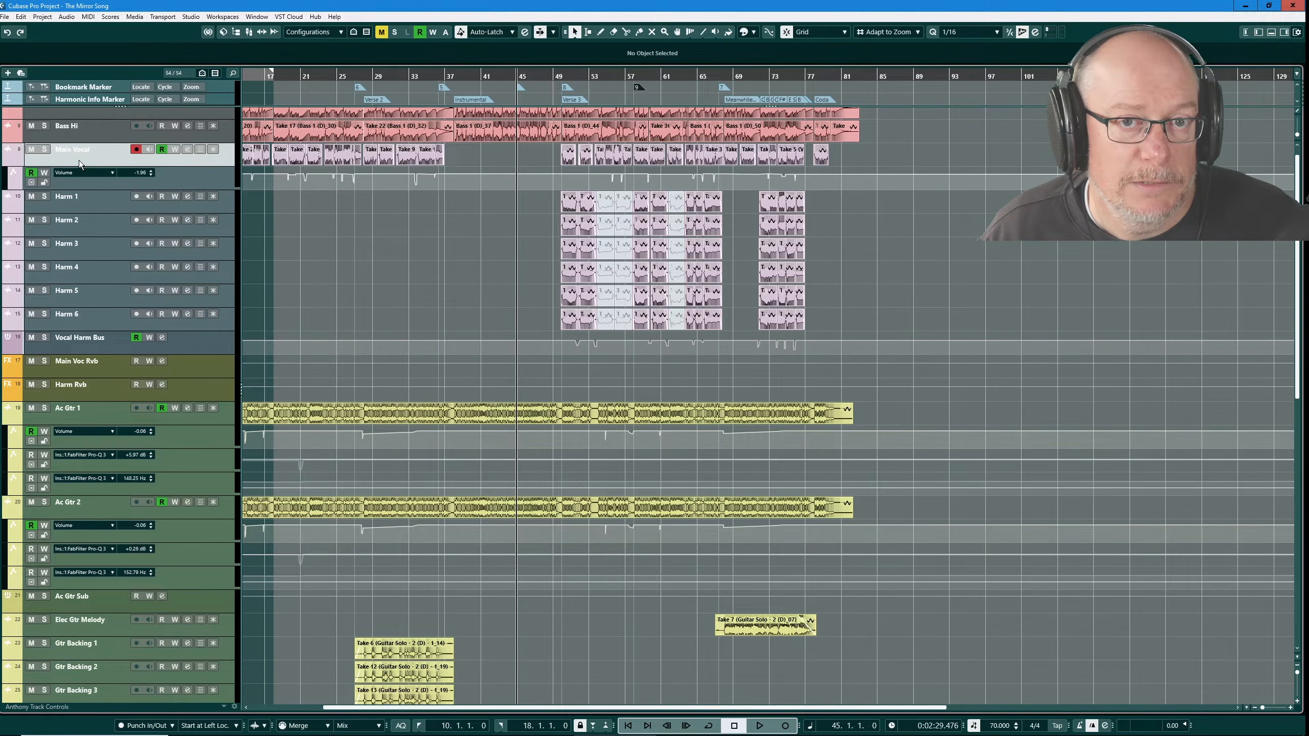
right_click(78, 160)
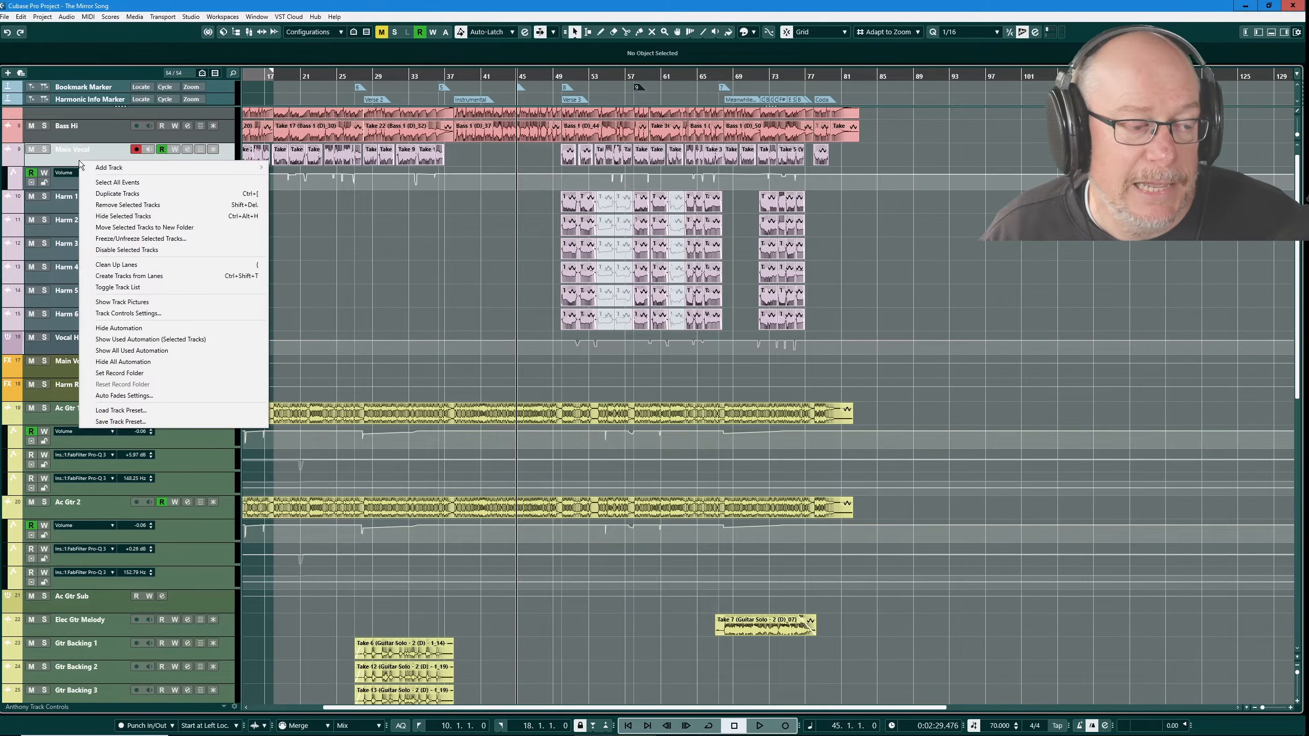
click(129, 328)
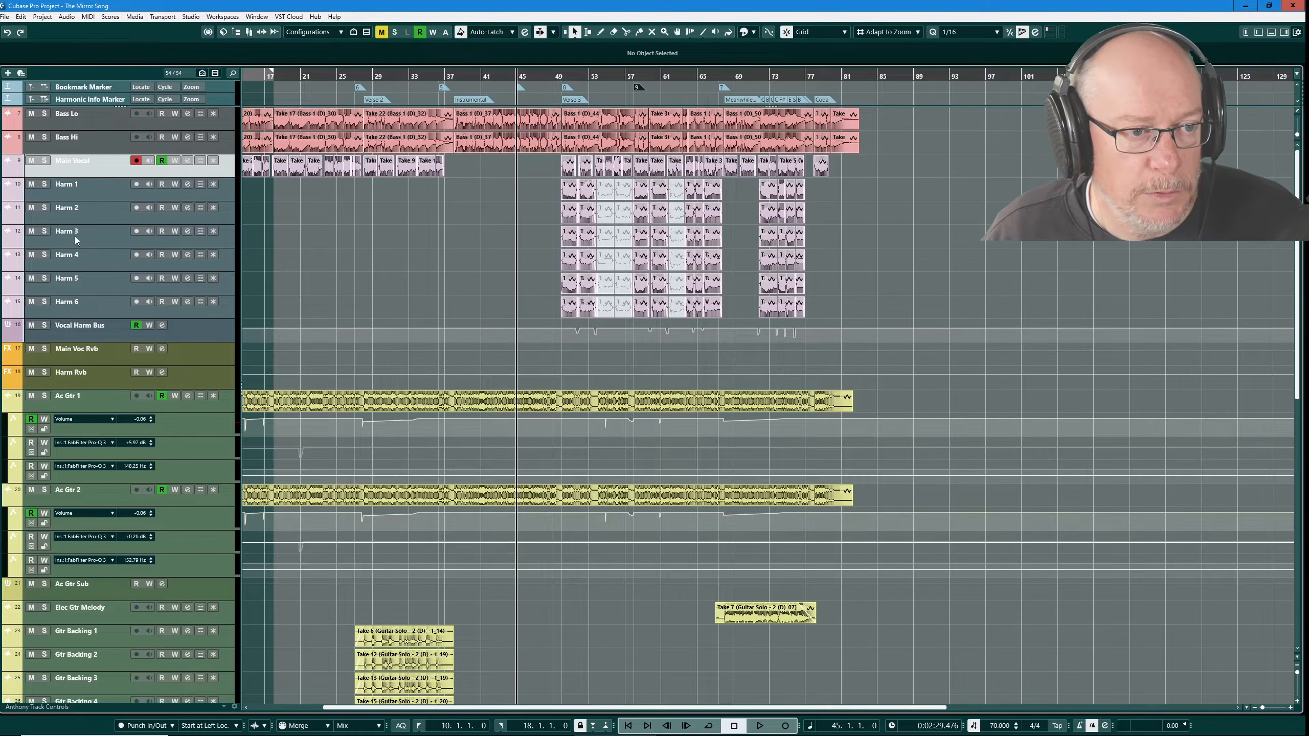
Review the Instrument and Video pages of the Track Controls Settings, and close the dialog.
scroll(88, 227, down, 5)
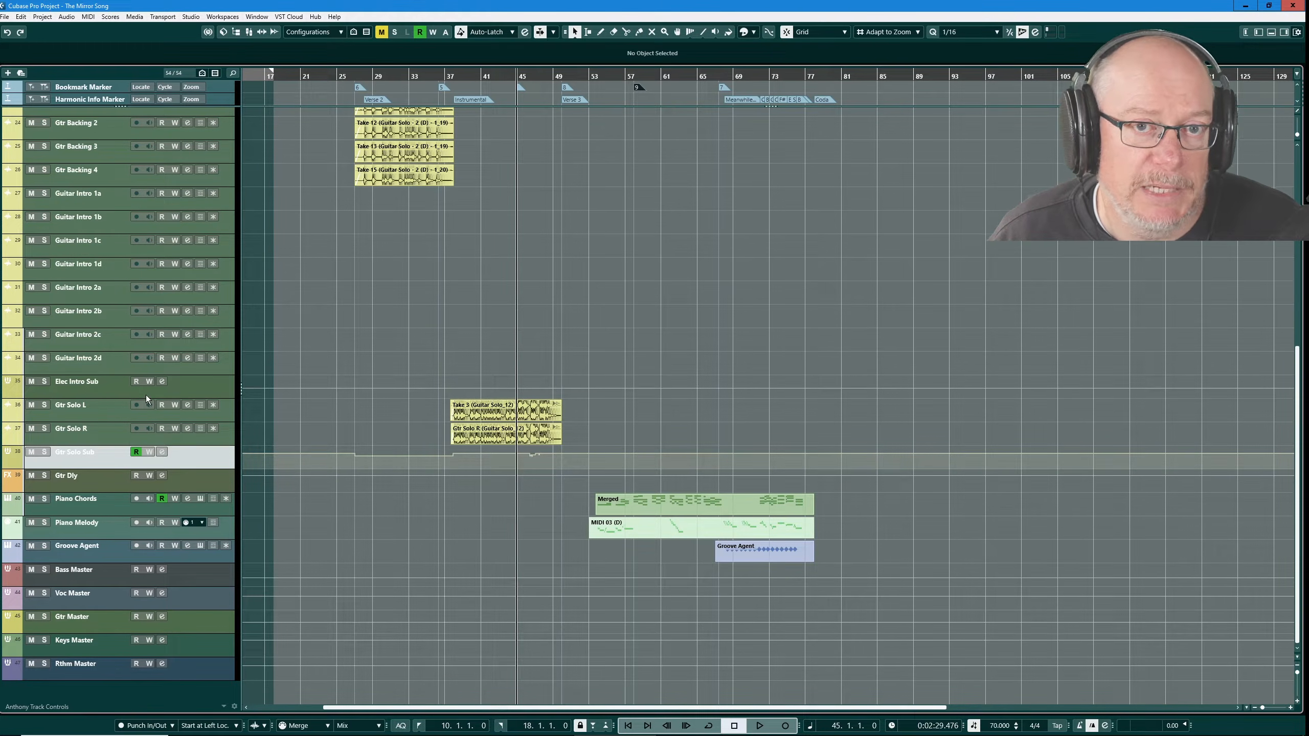
scroll(145, 395, up, 1)
scroll(163, 395, down, 1)
scroll(163, 394, up, 1)
scroll(157, 295, down, 1)
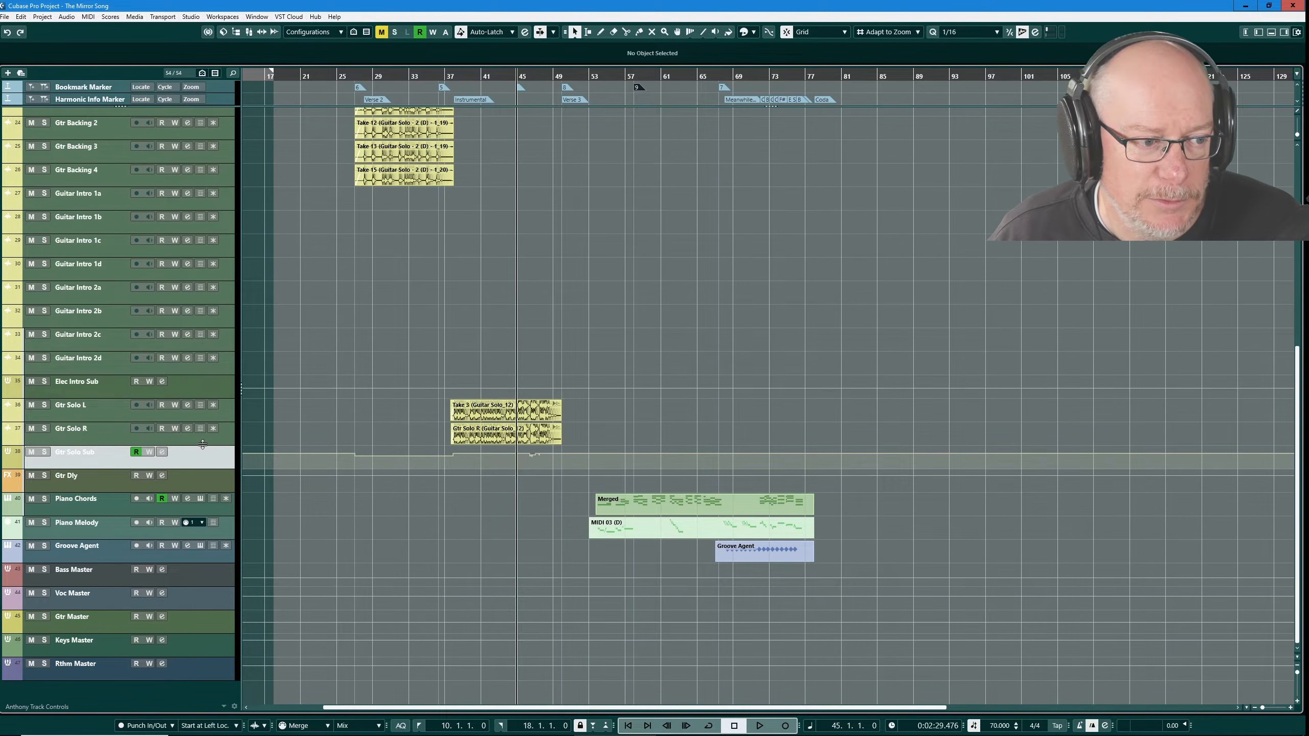
click(235, 708)
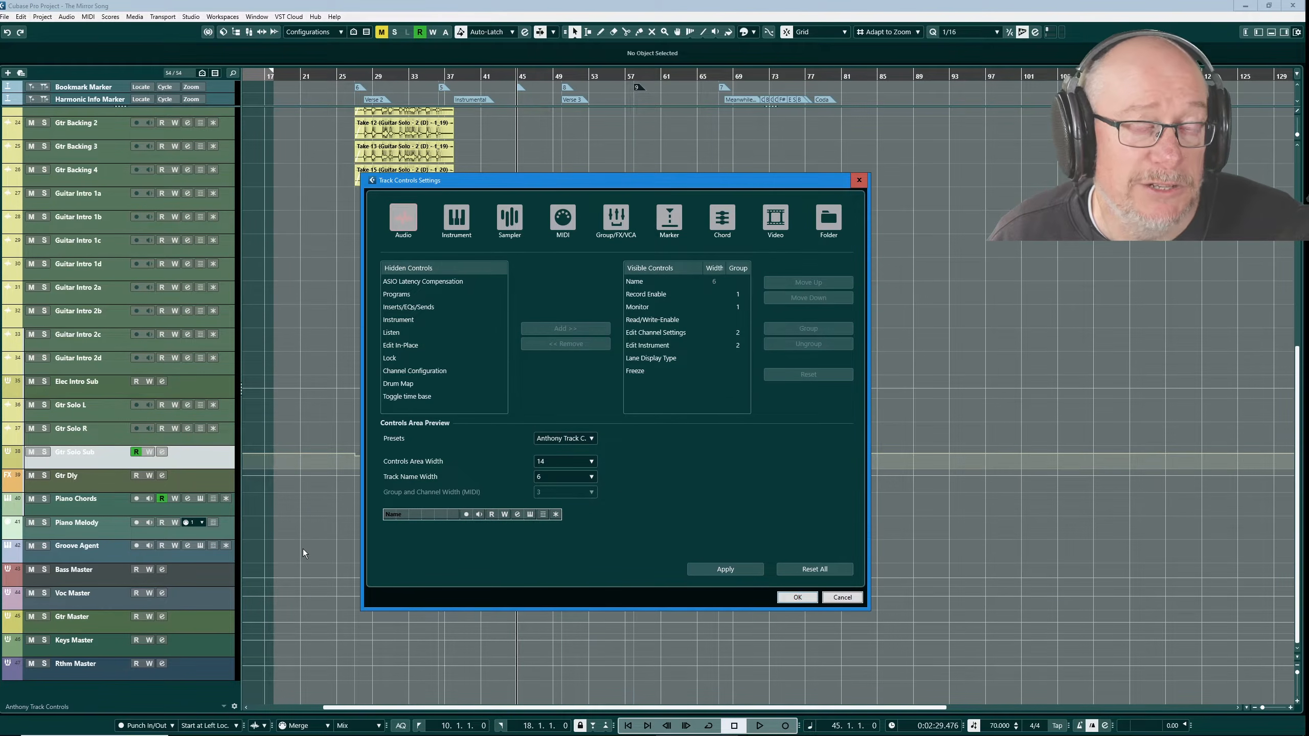
click(456, 221)
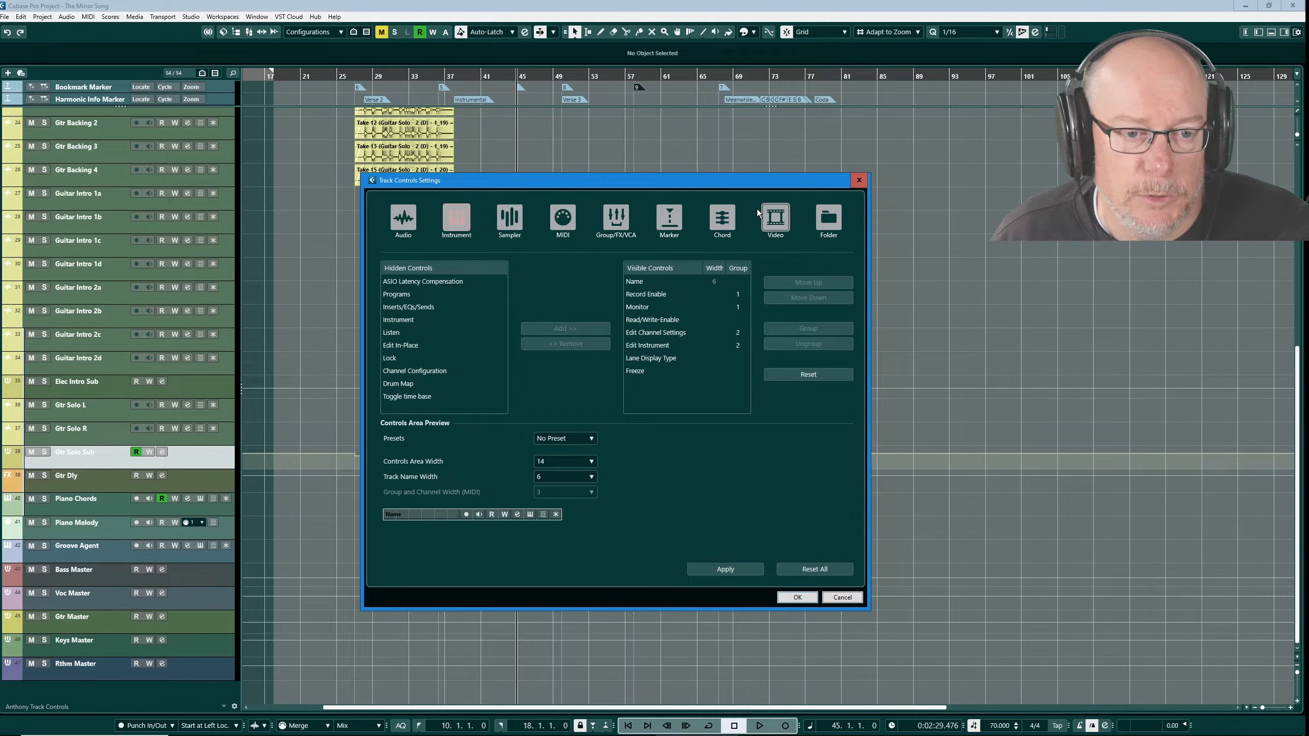
click(776, 217)
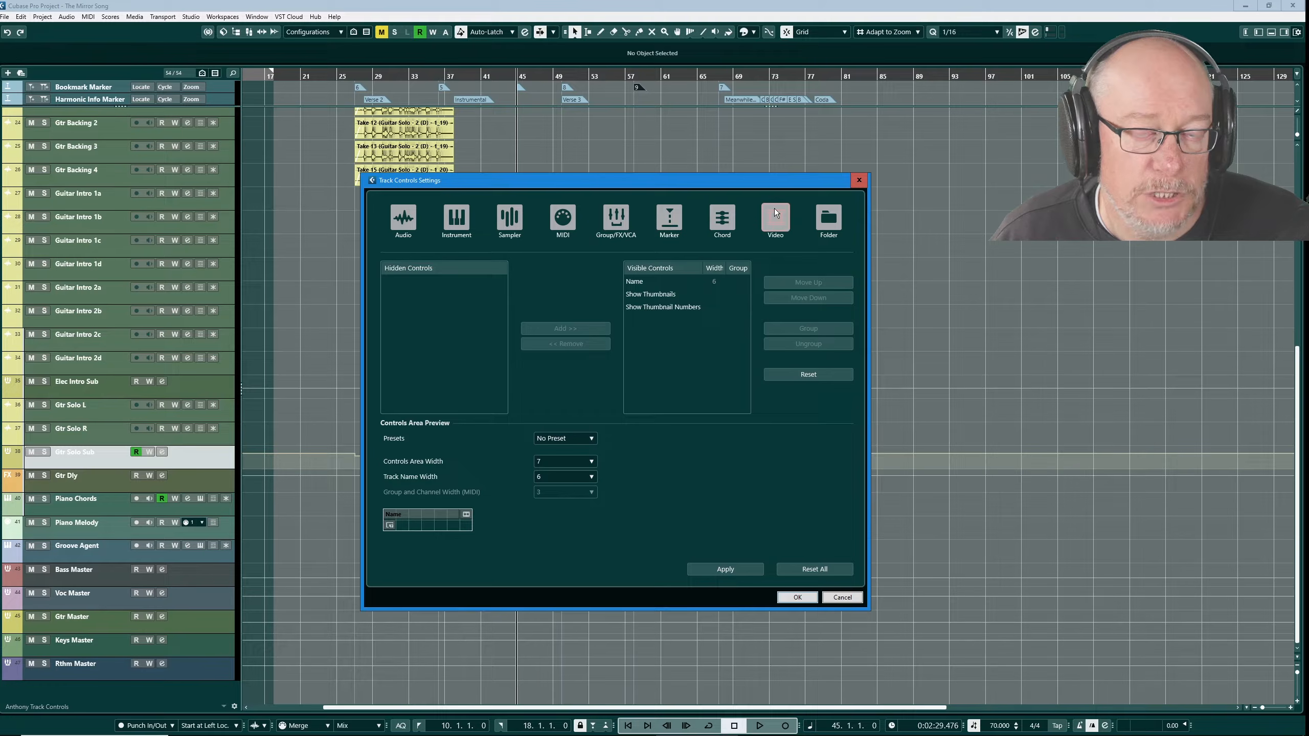
click(795, 598)
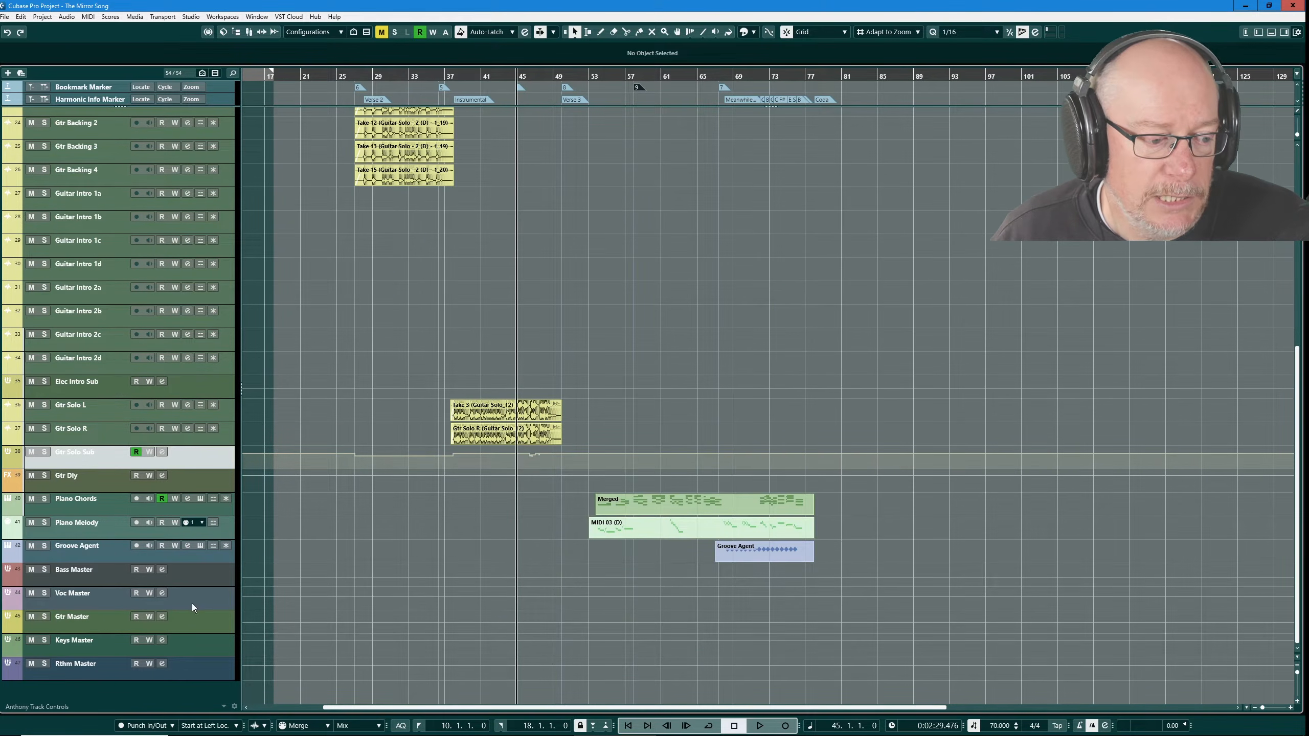
Add the Lock control to the instrument tracks' visible controls, apply it, and remove it again in the Track Controls Settings.
click(234, 707)
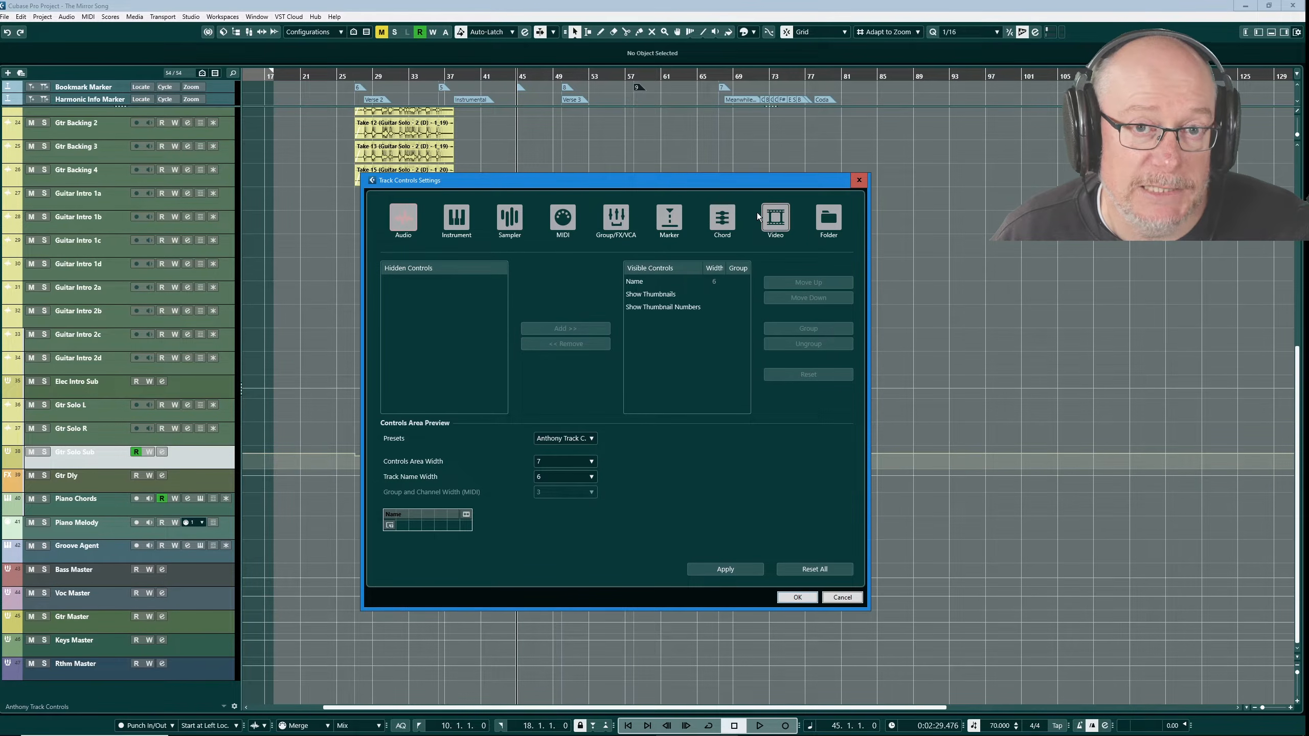
click(402, 216)
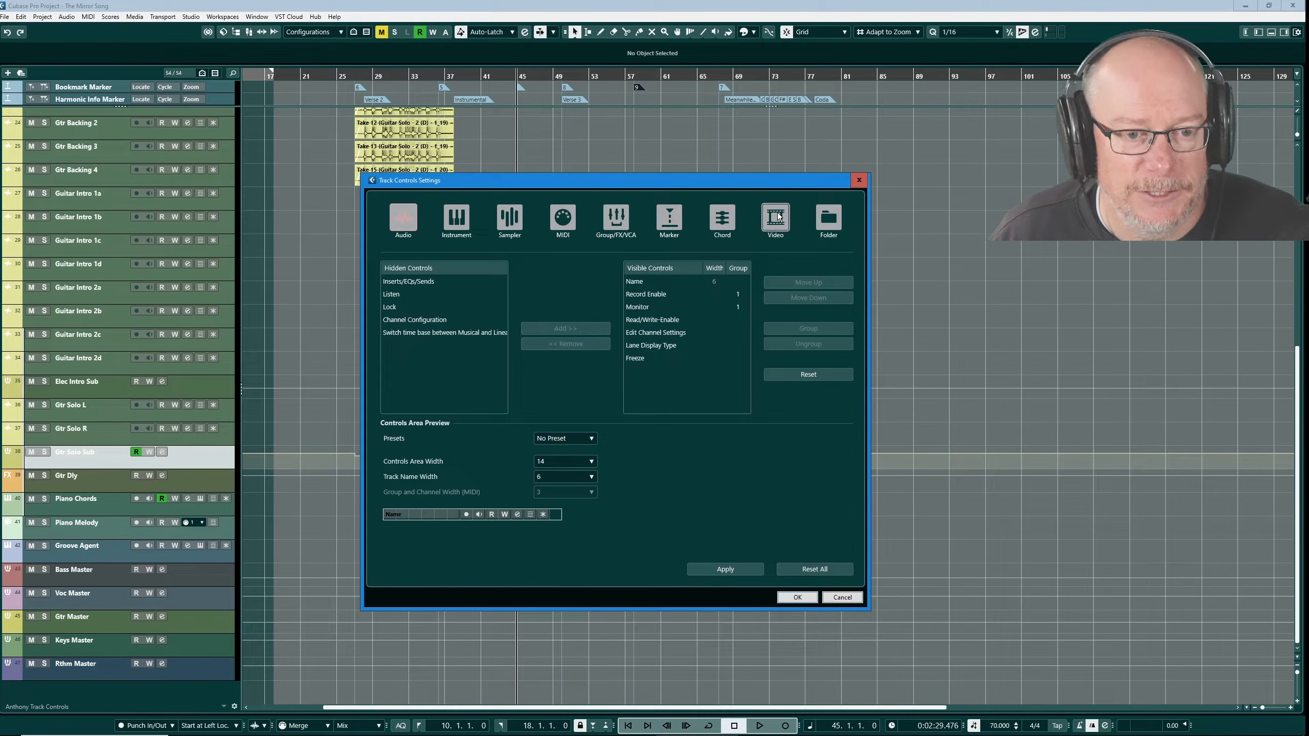
click(458, 221)
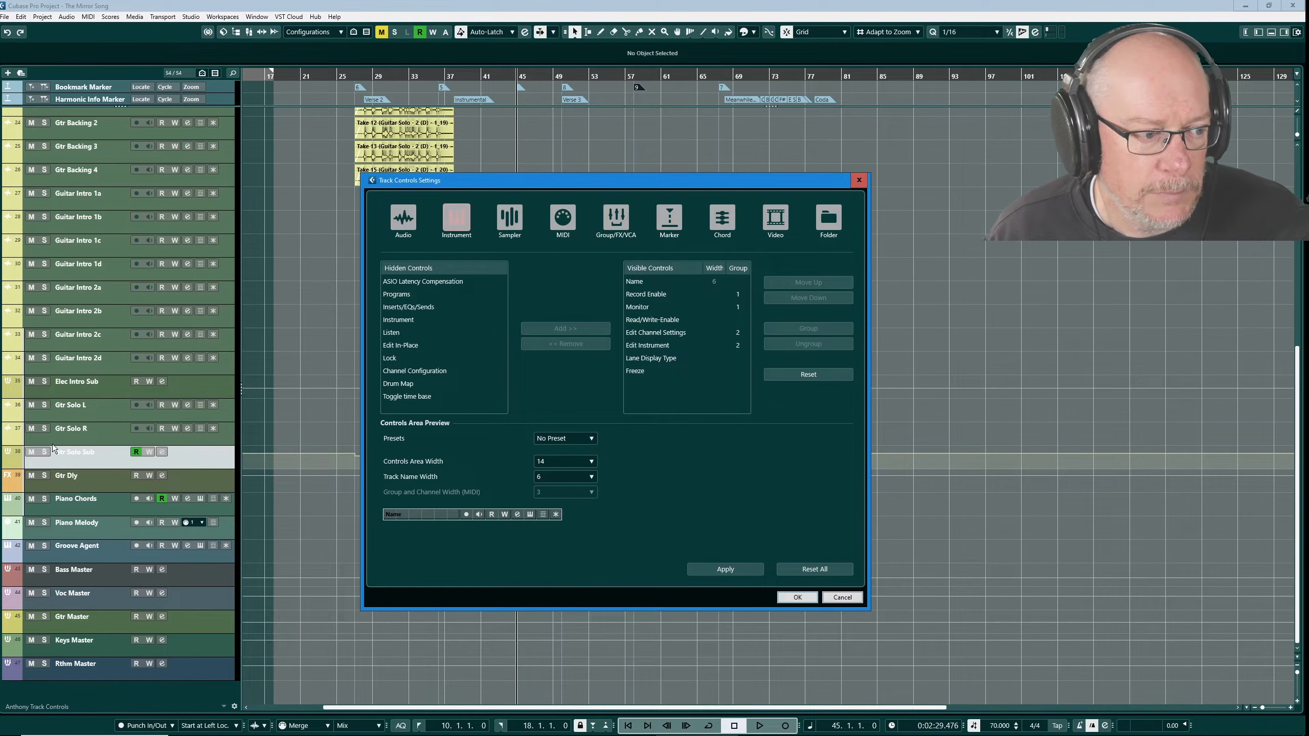
click(398, 358)
click(559, 329)
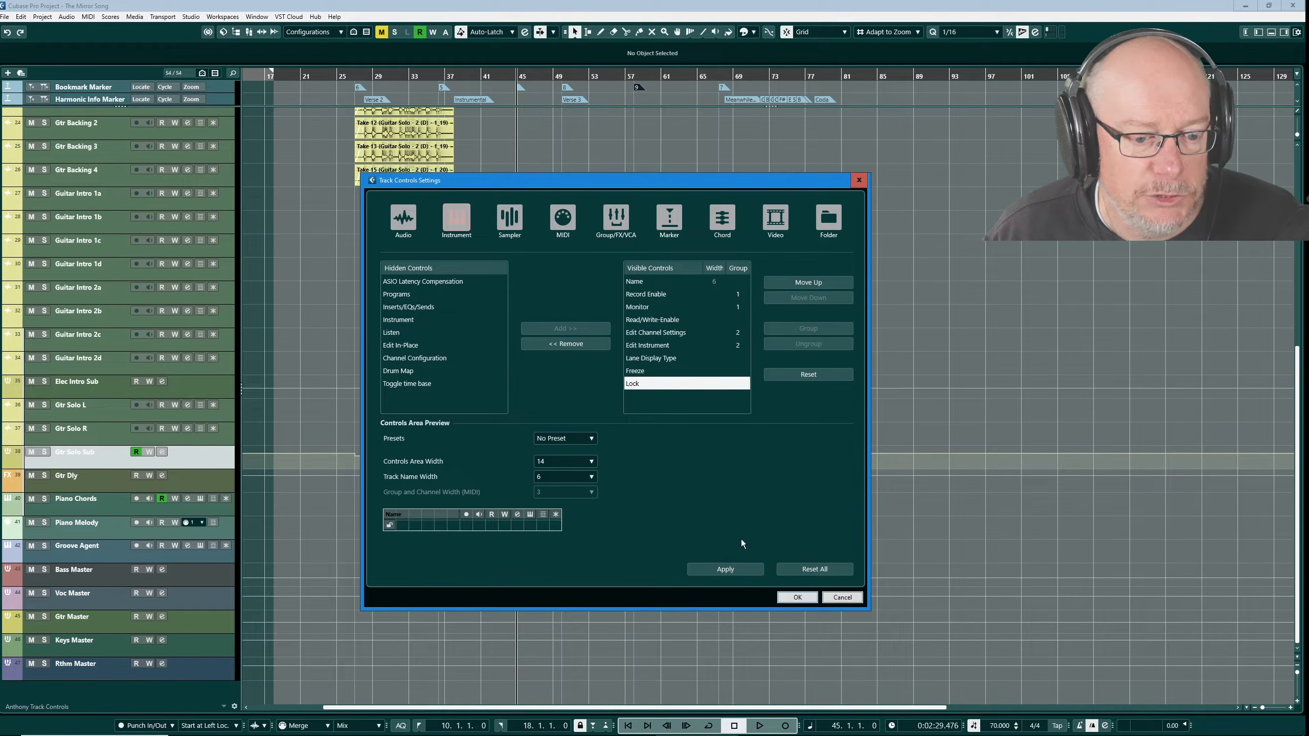
click(719, 569)
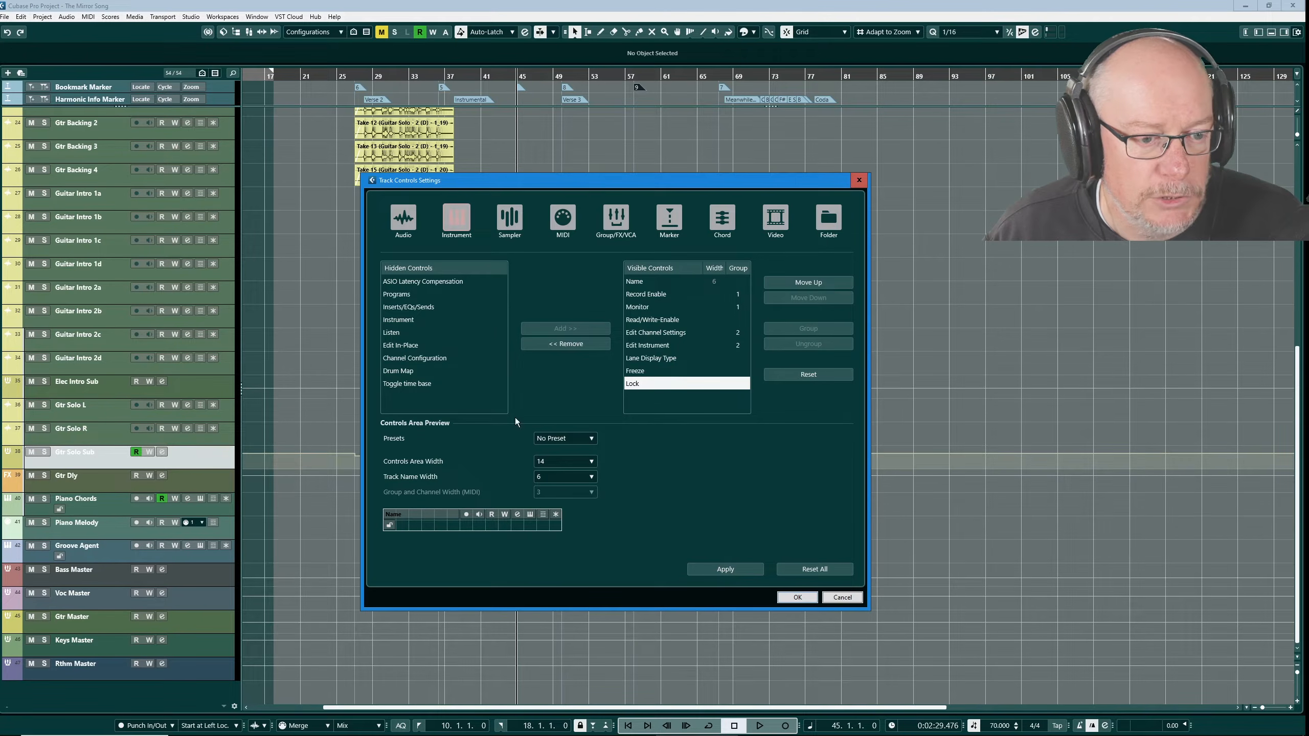
click(569, 344)
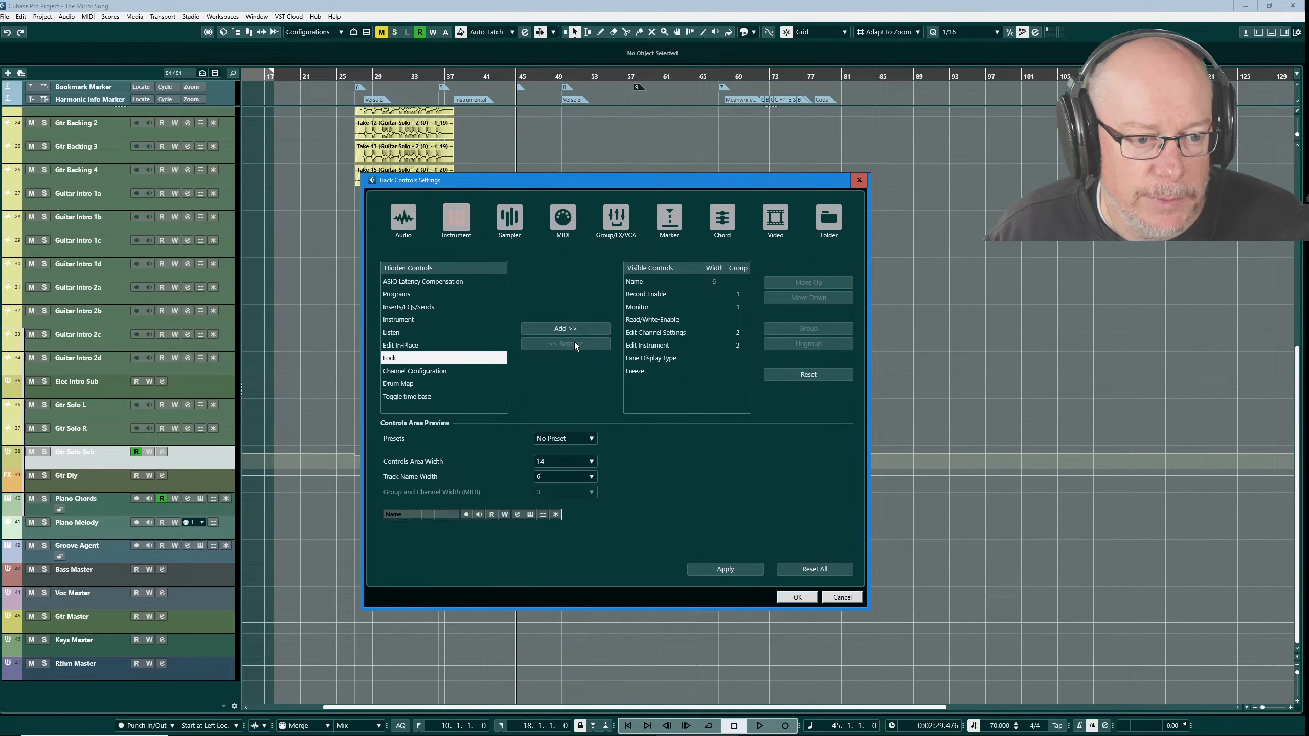
click(728, 569)
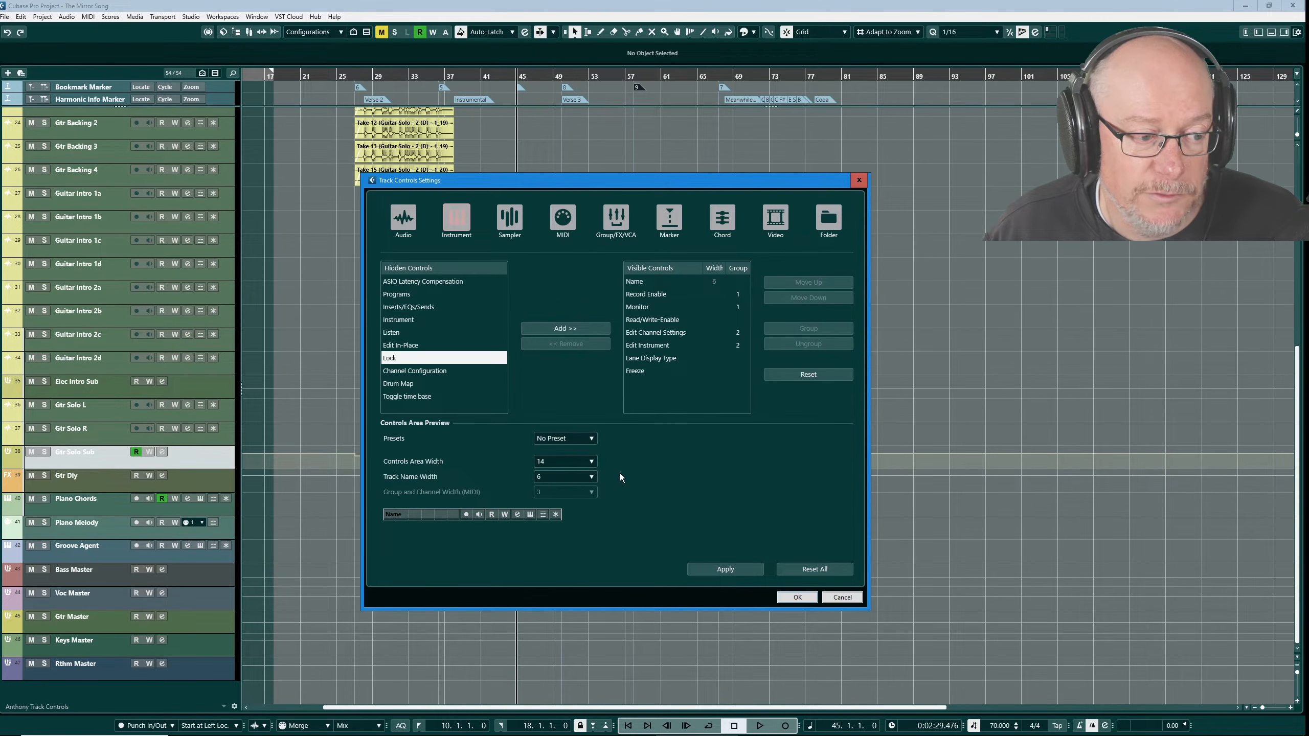
Set the instrument tracks' Controls Area Width to 11 and apply the change.
click(587, 462)
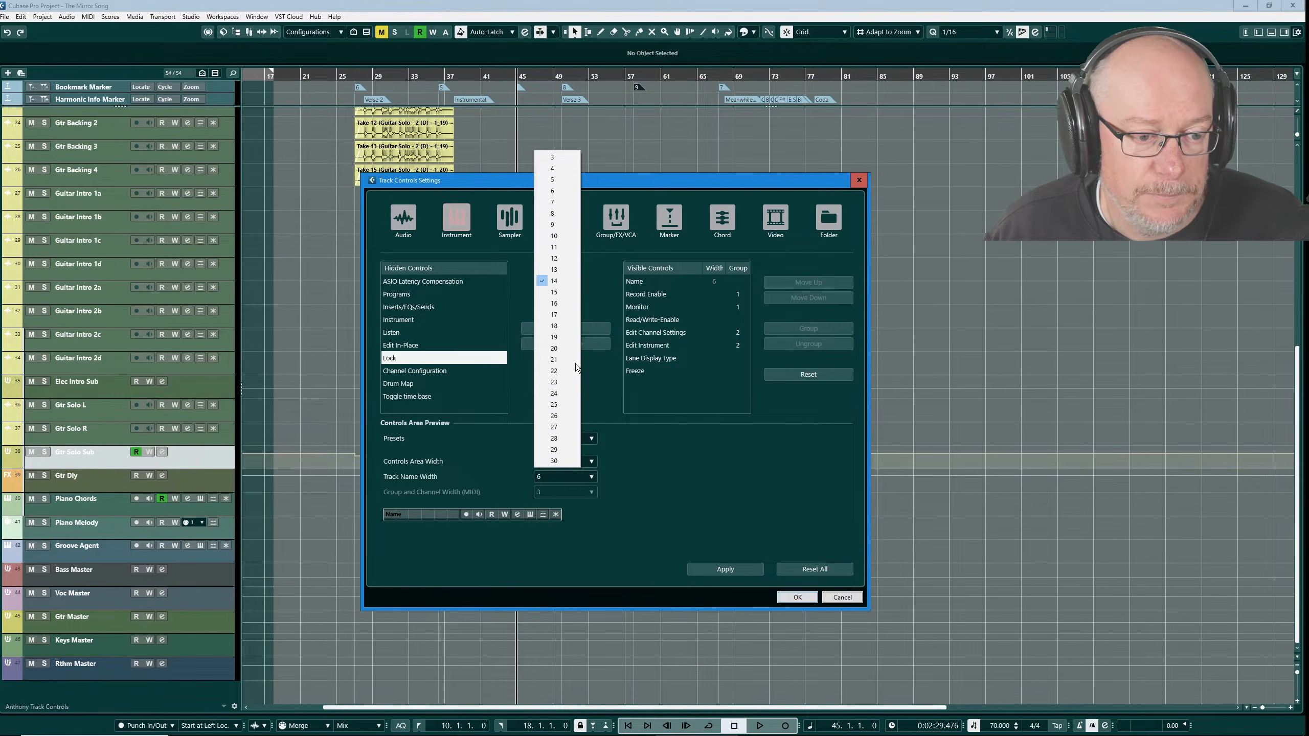
click(565, 248)
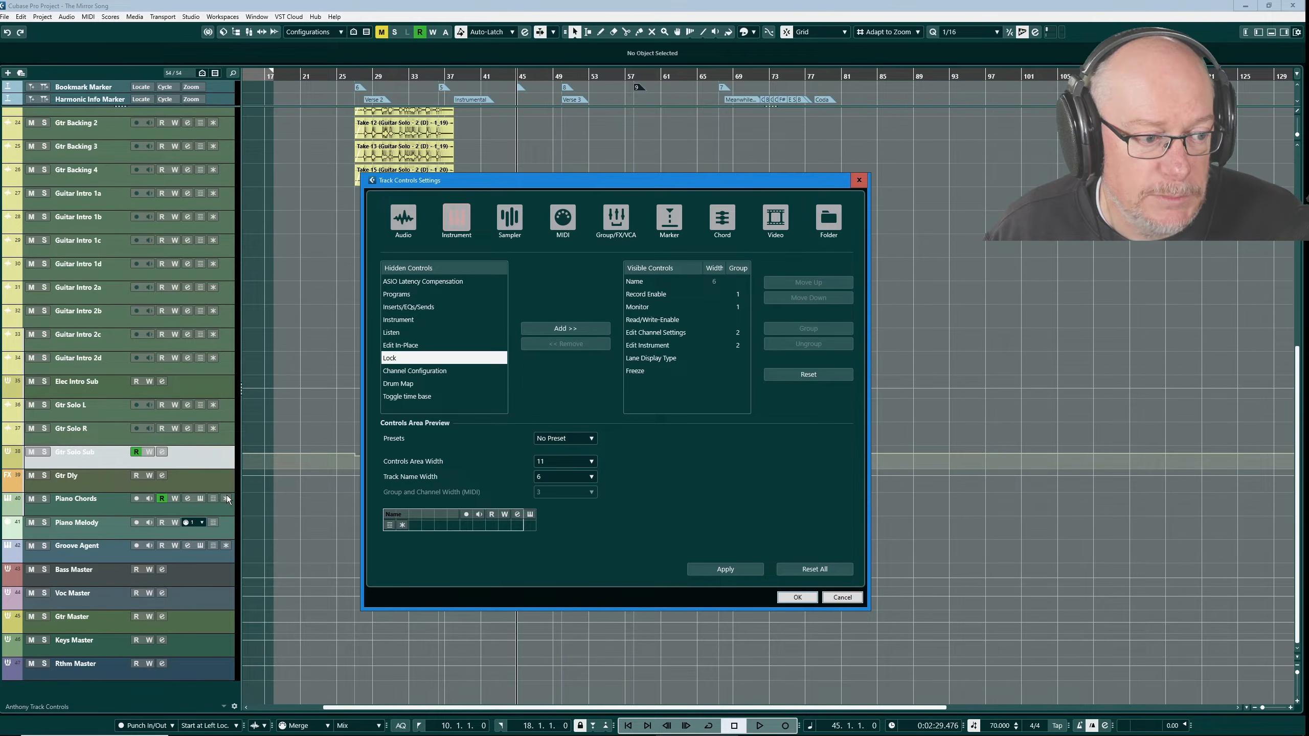
click(728, 571)
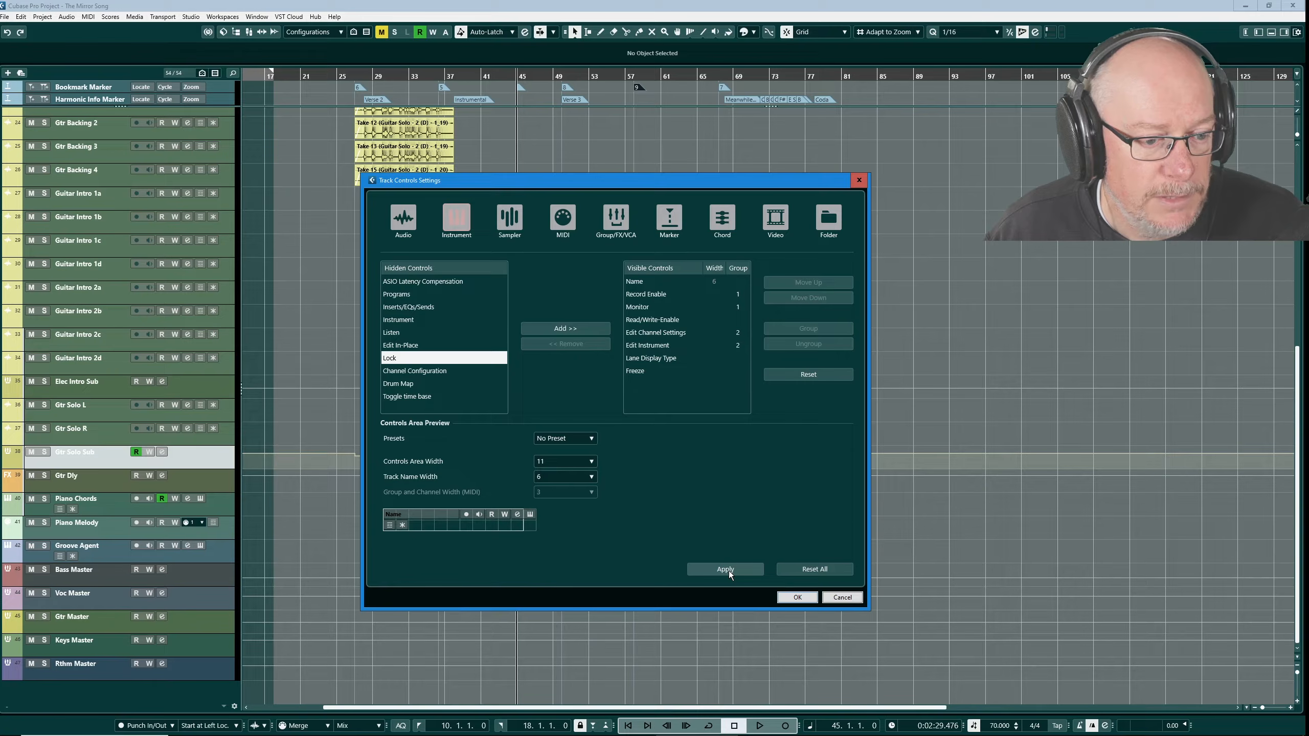
Restore the instrument tracks' Controls Area Width to 14, close the settings, and narrow the track list slightly.
click(583, 460)
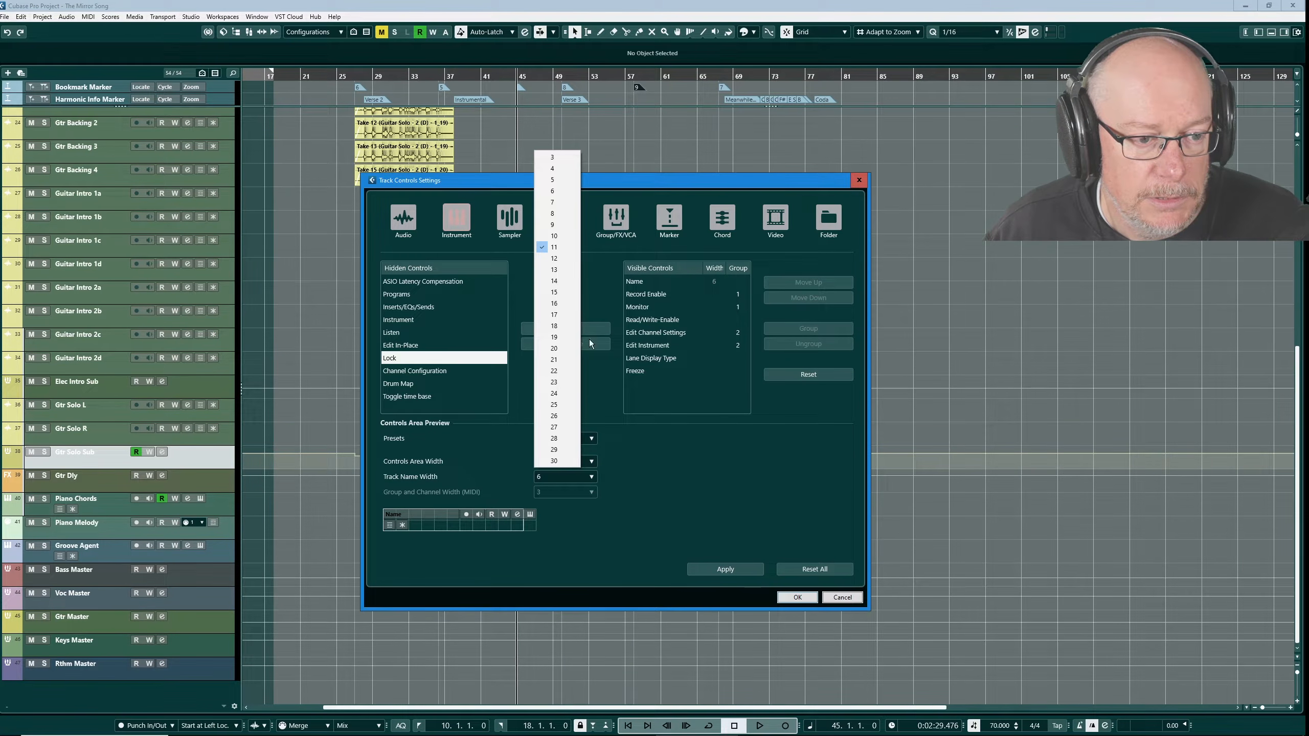
click(553, 282)
click(738, 566)
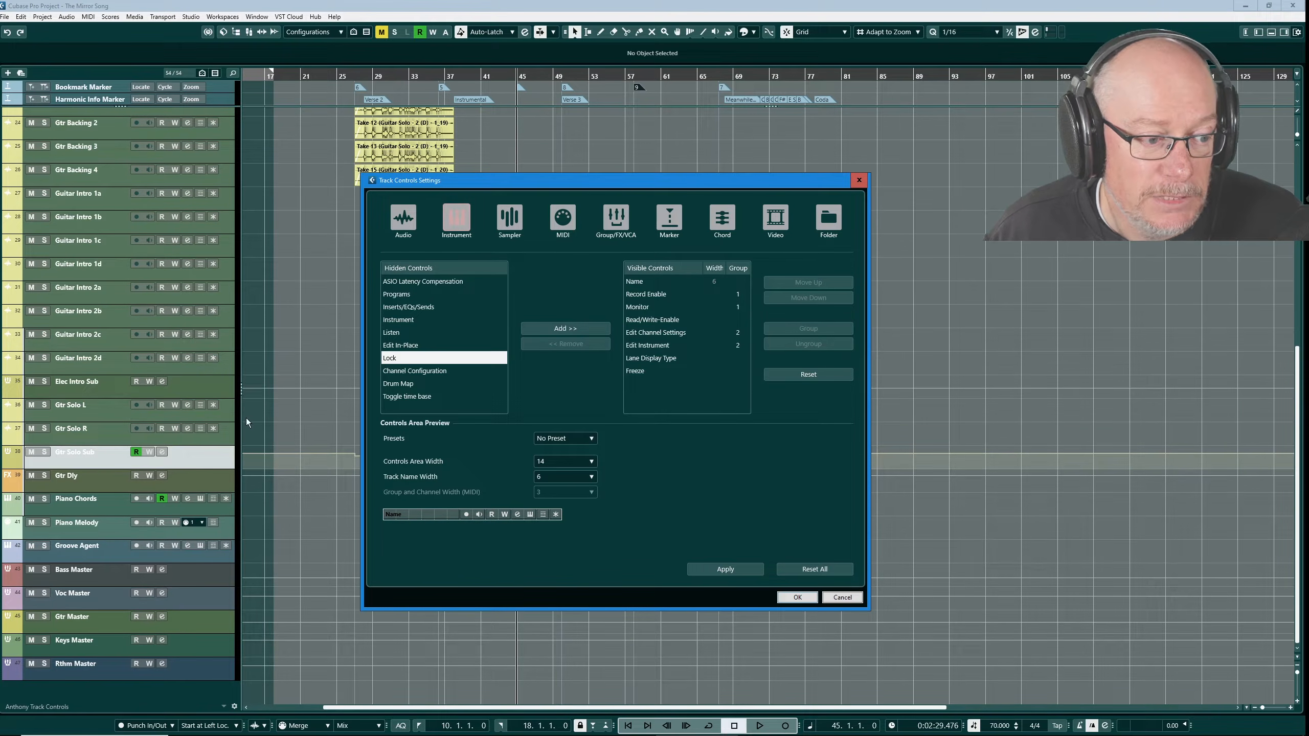
click(798, 597)
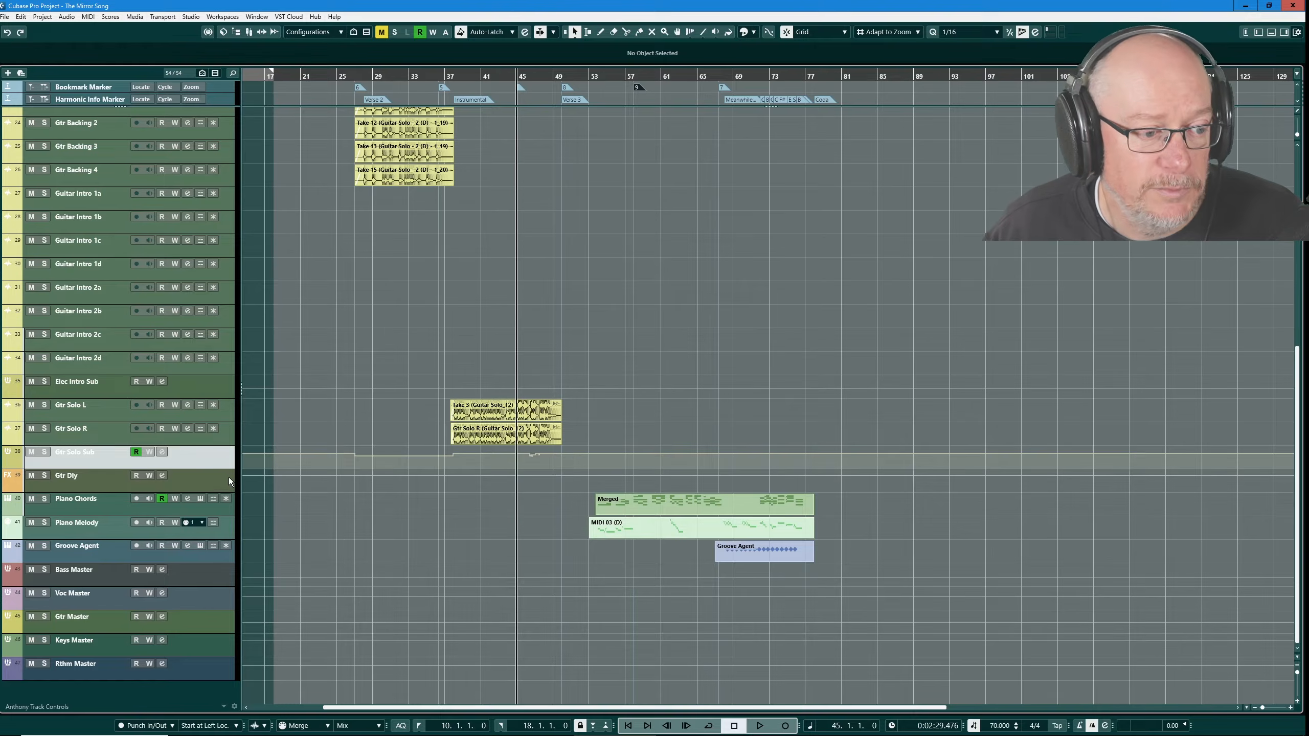
mouse_move(240, 471)
mouse_down()
mouse_move(325, 471)
mouse_move(239, 473)
mouse_up()
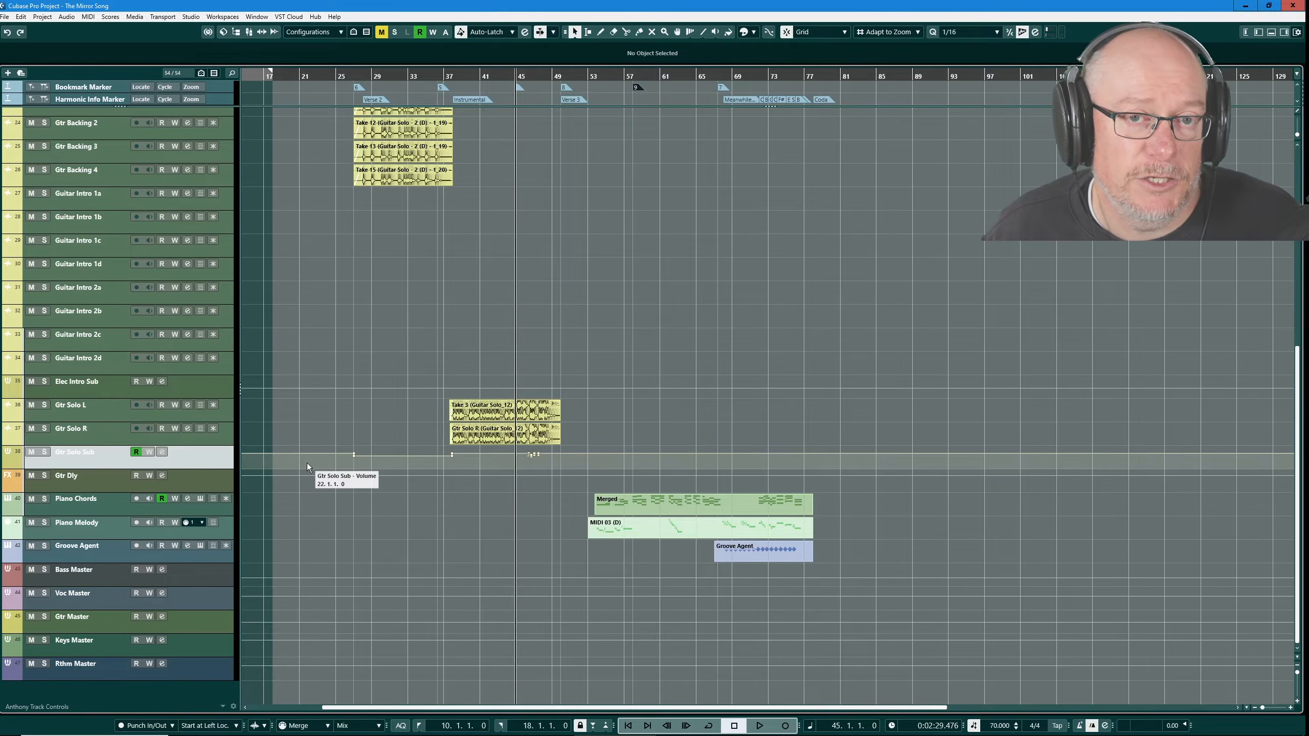
Apply a Track Name Width of 8 in the Track Controls Settings and set it back to 6.
click(233, 707)
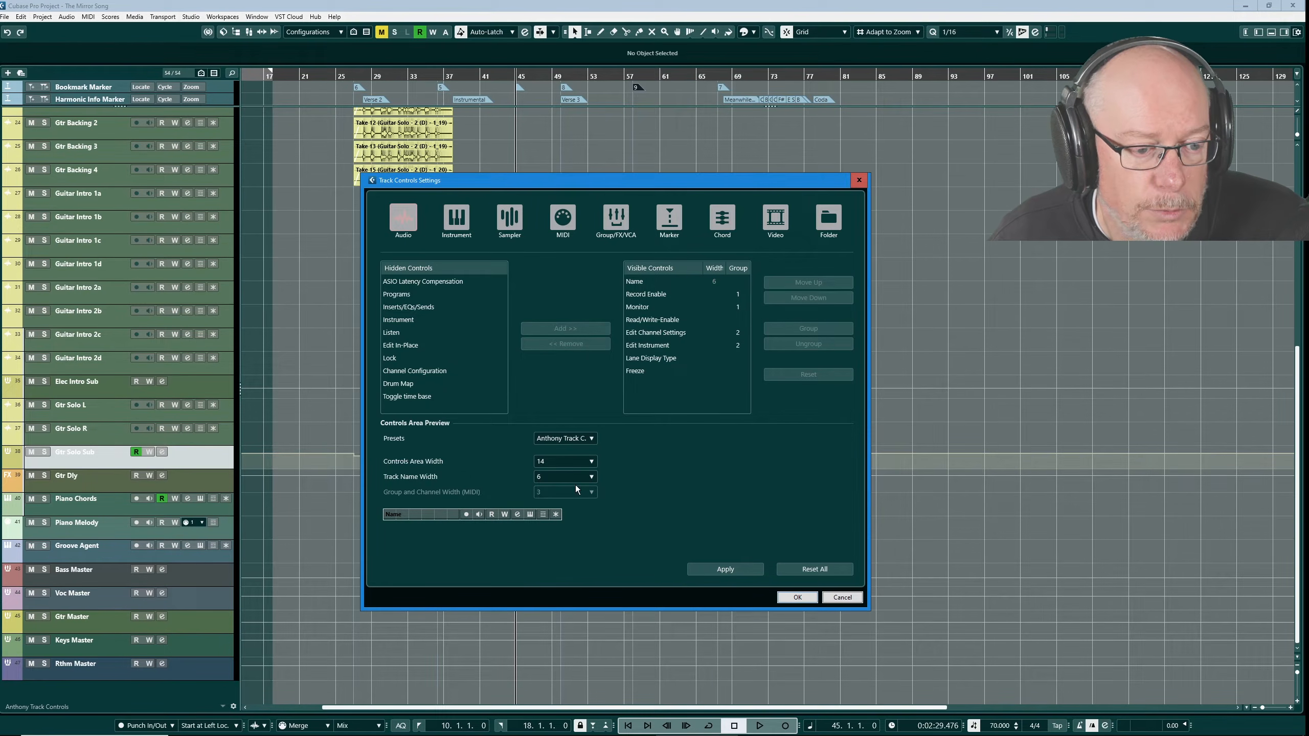
click(590, 479)
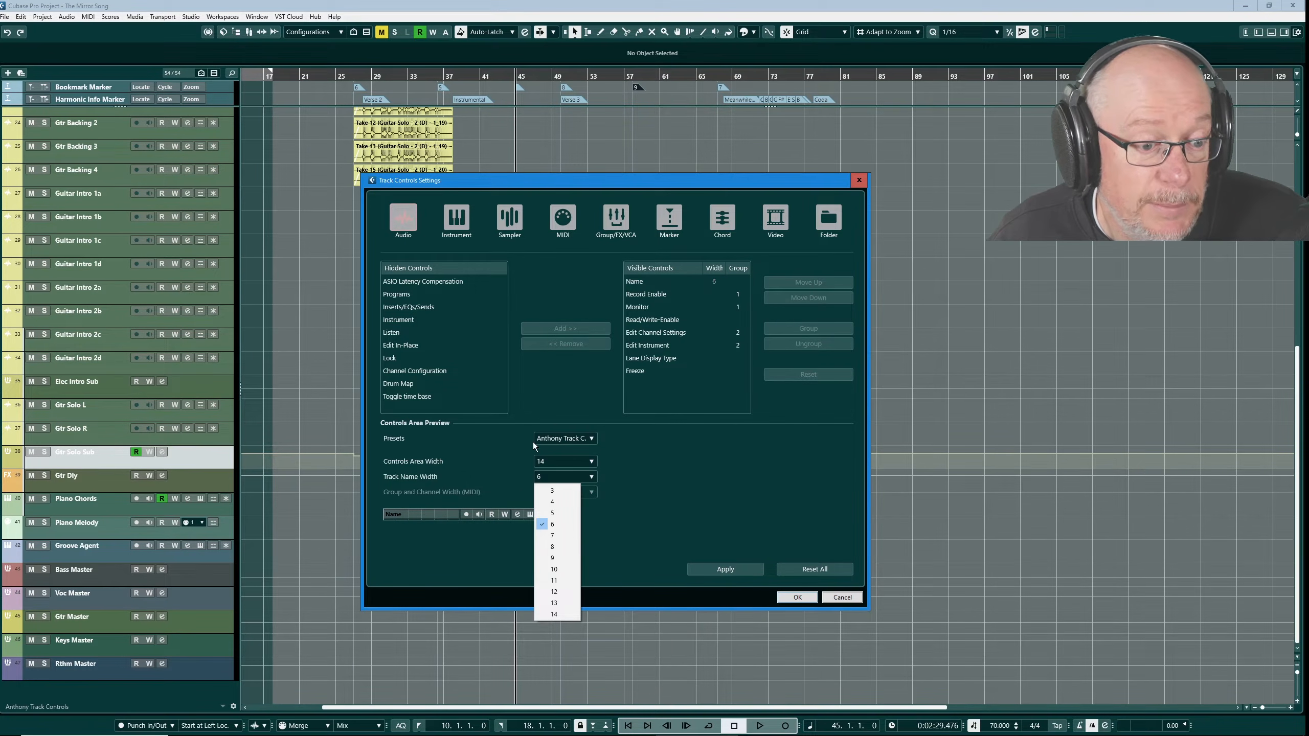
click(554, 547)
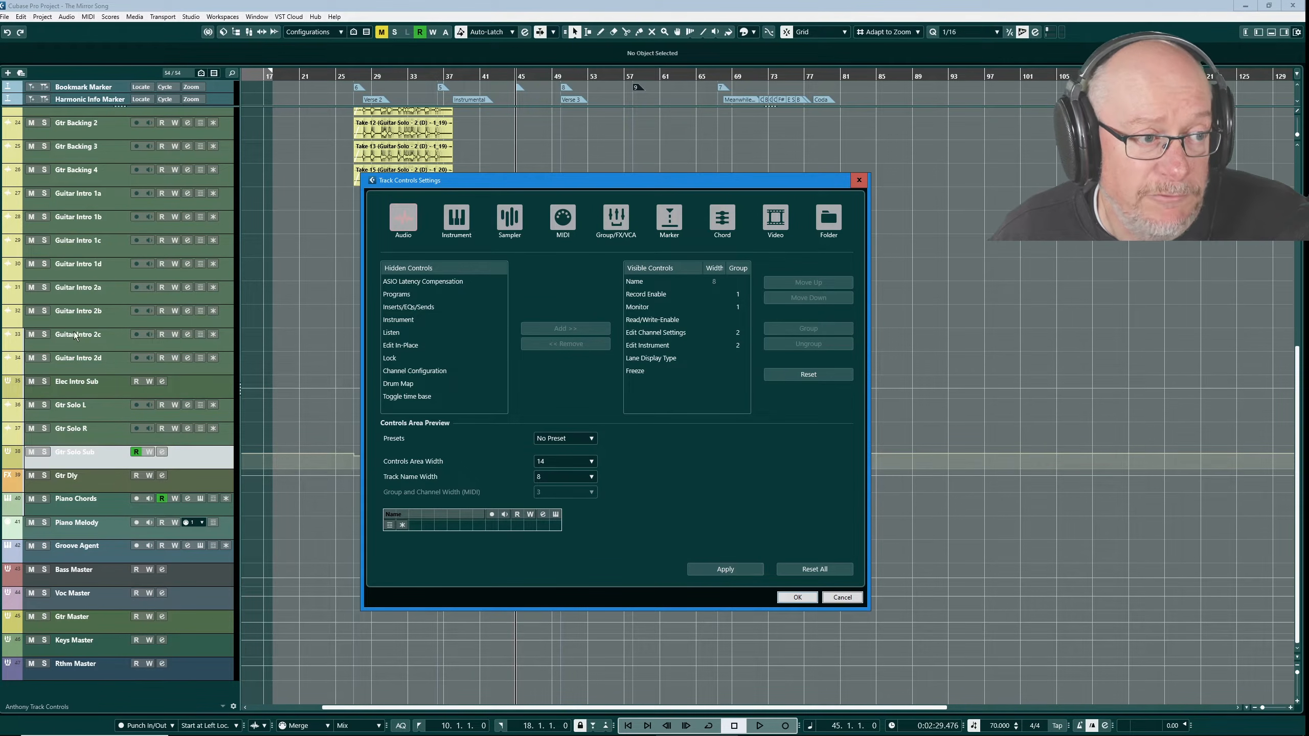
click(729, 573)
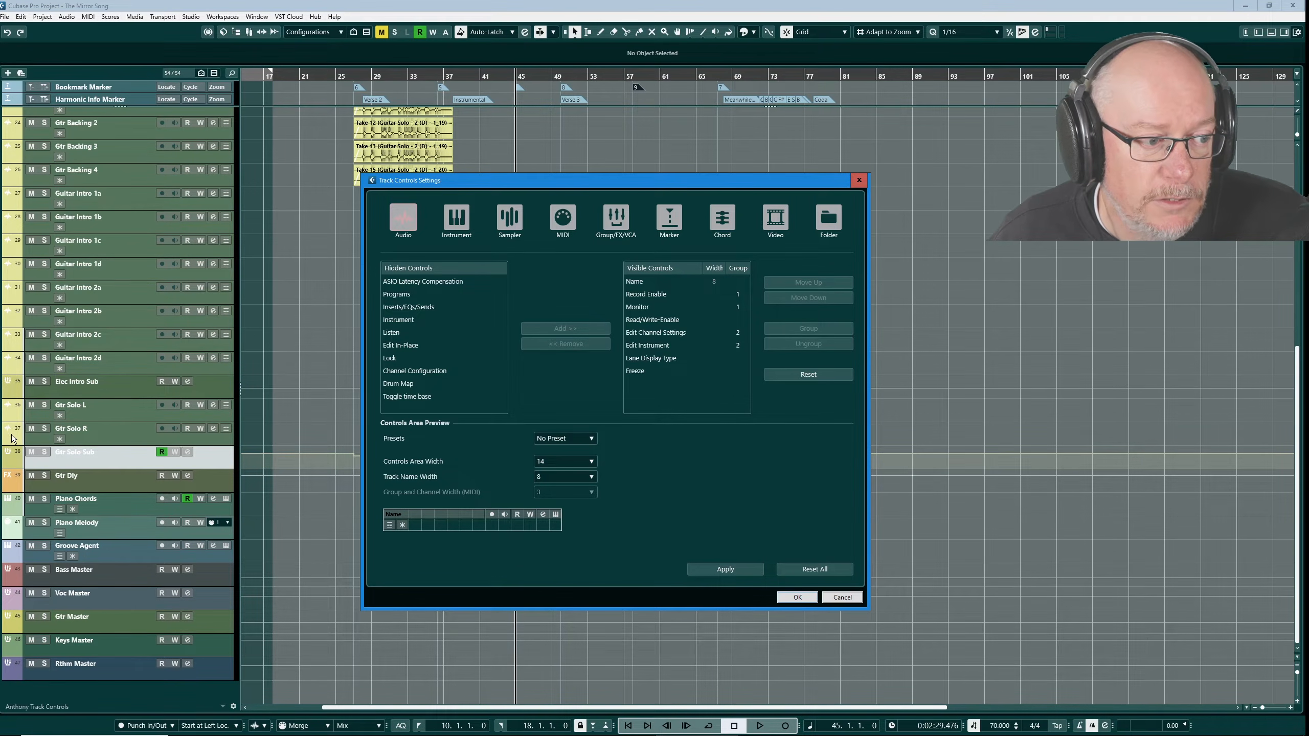
click(582, 479)
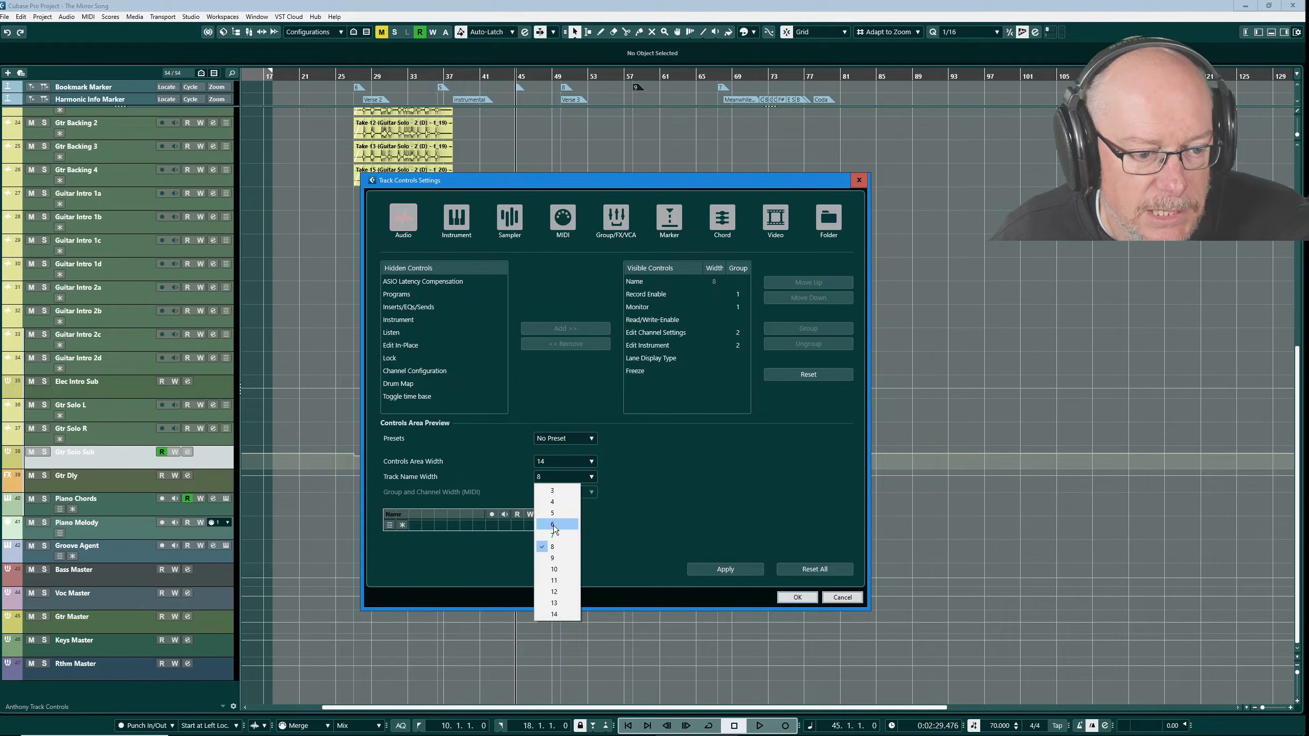
click(552, 526)
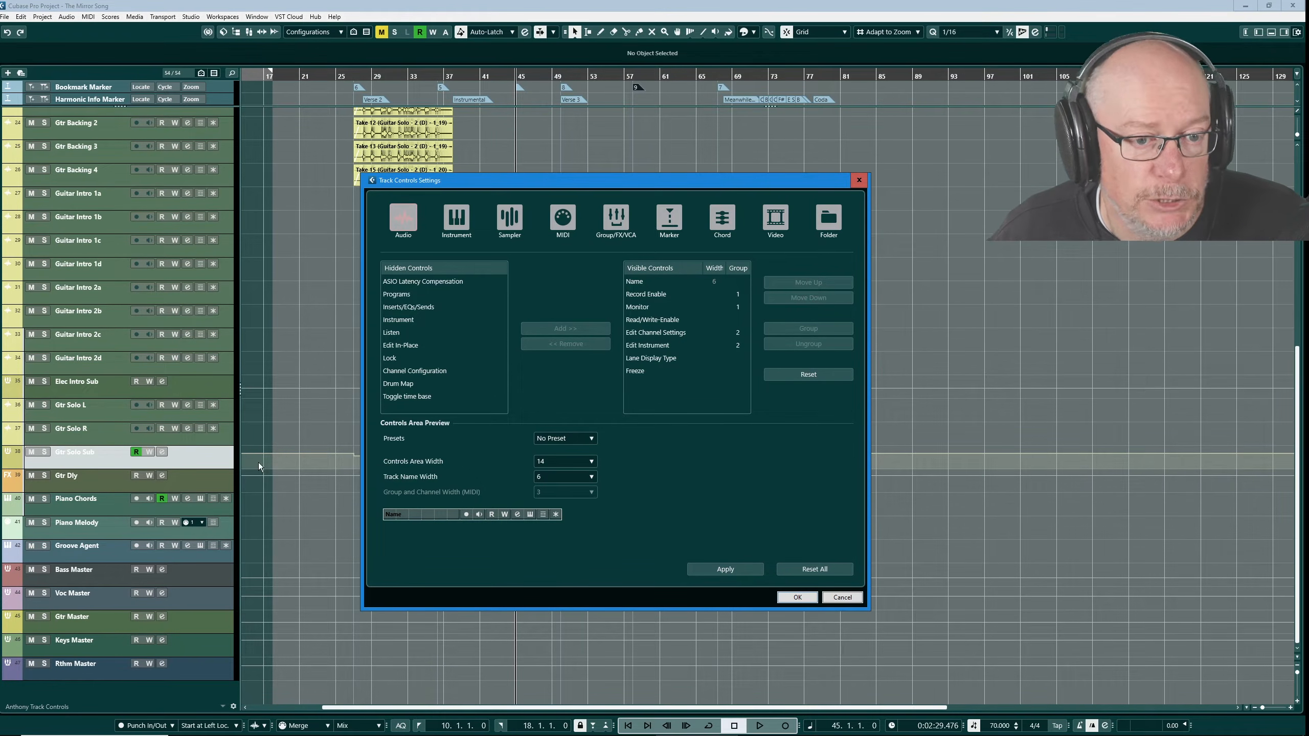
Ungroup the Record Enable and Monitor controls in the visible controls and apply the change.
drag(665, 294, 743, 307)
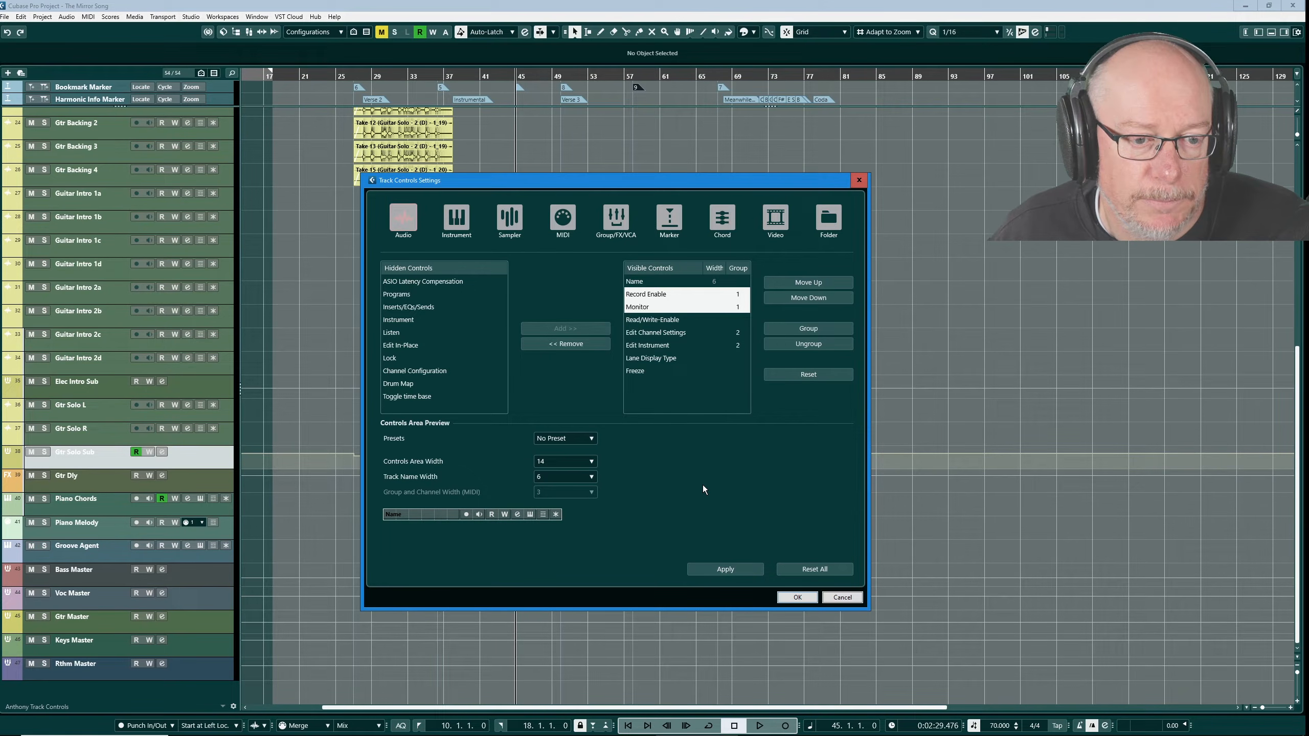
click(809, 344)
click(721, 568)
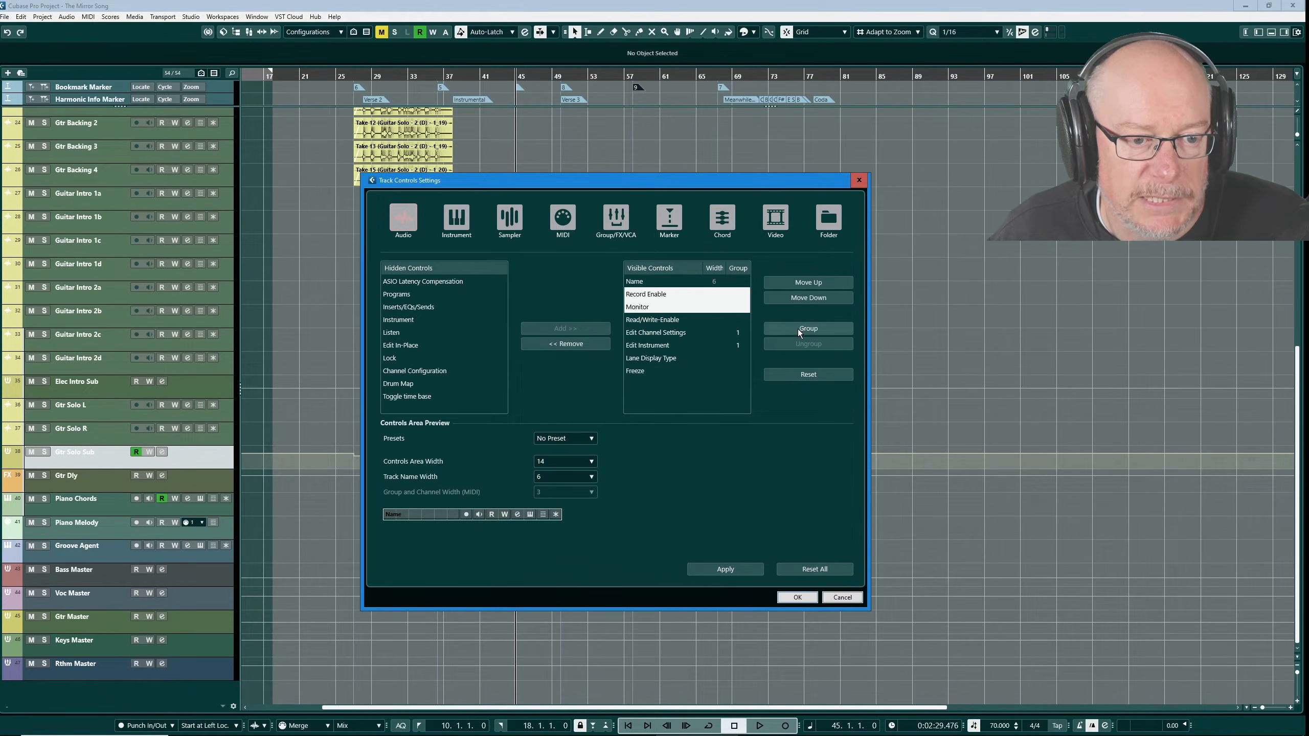
Group the Record Enable and Monitor controls in the audio tracks' visible controls.
click(651, 321)
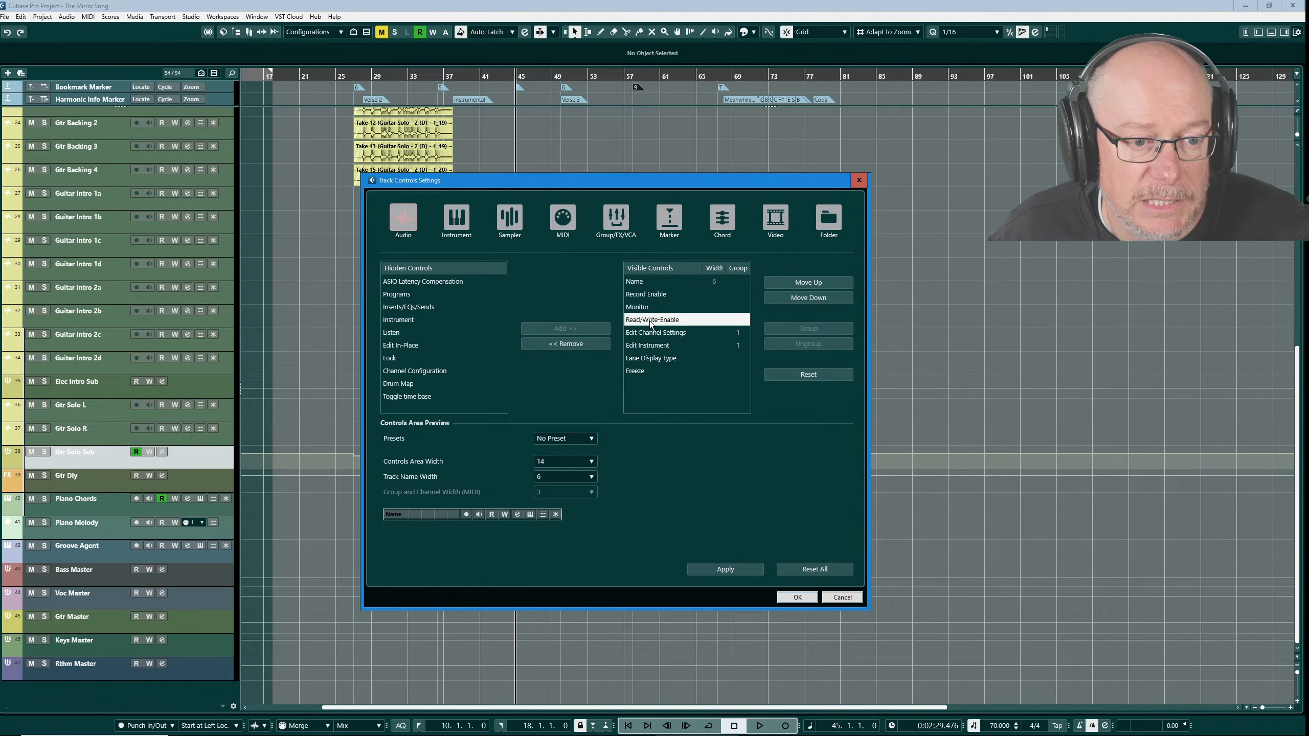
click(648, 295)
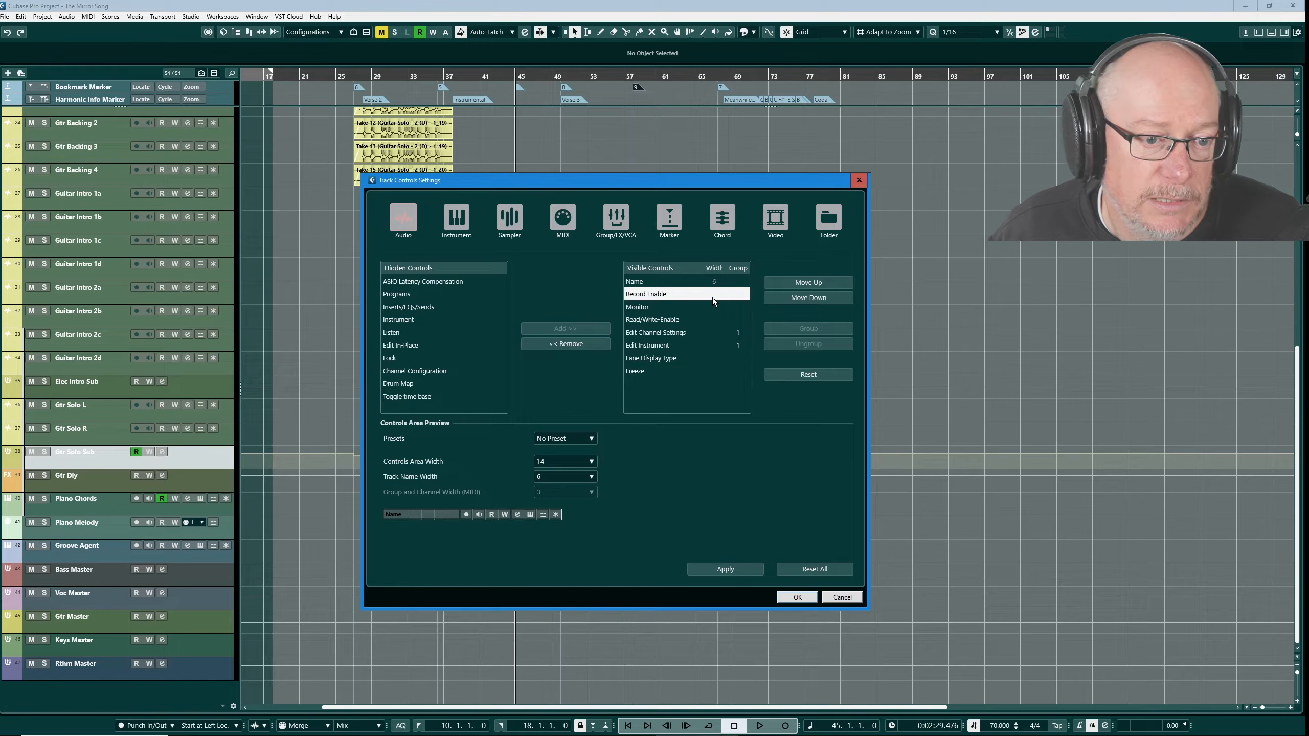
shift+click(637, 307)
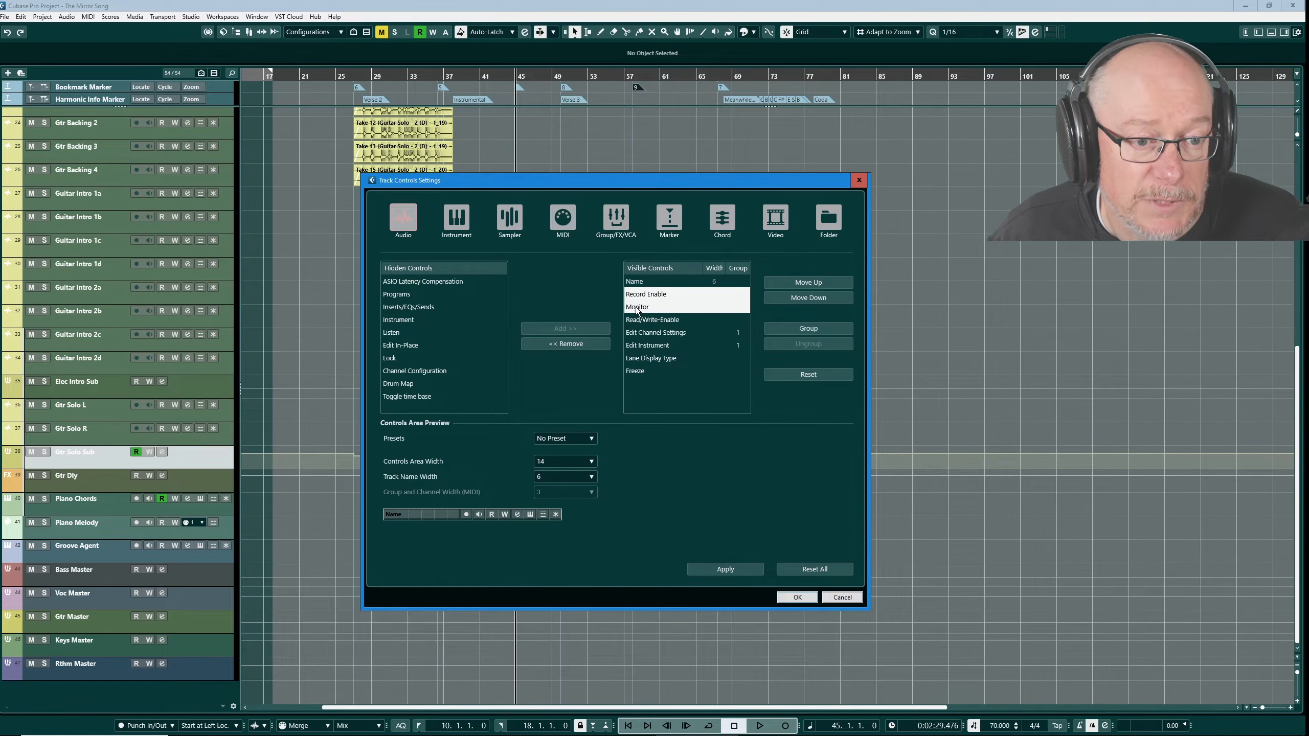
click(813, 330)
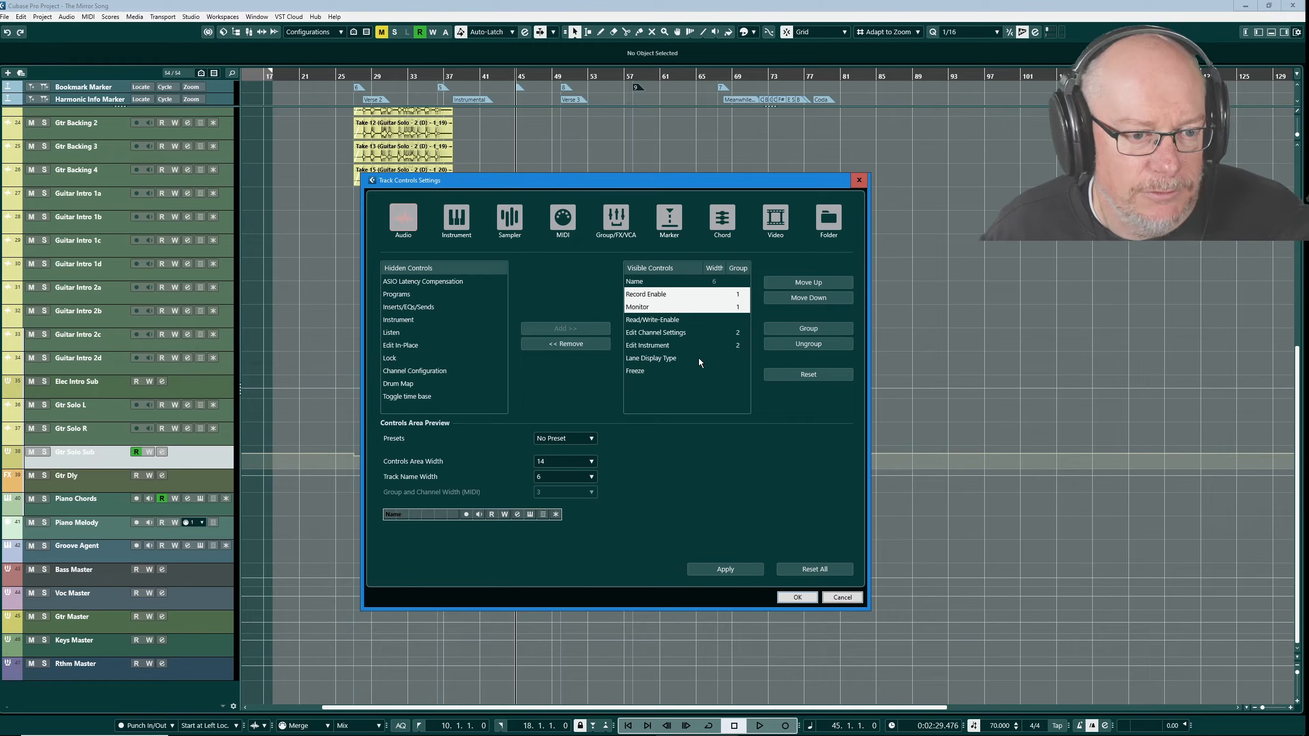
Look through the remaining visible controls from Read/Write-Enable and the edit controls to Lane Display Type and Freeze.
key(Down)
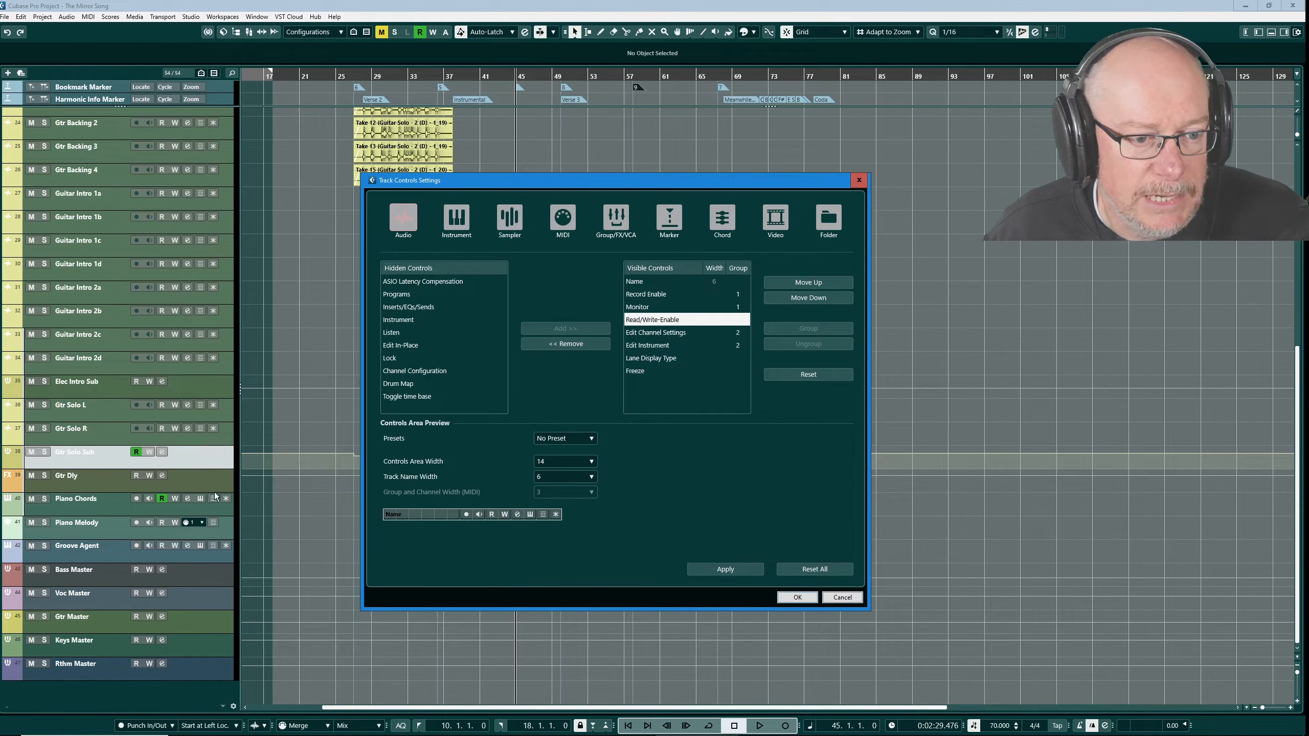
click(671, 334)
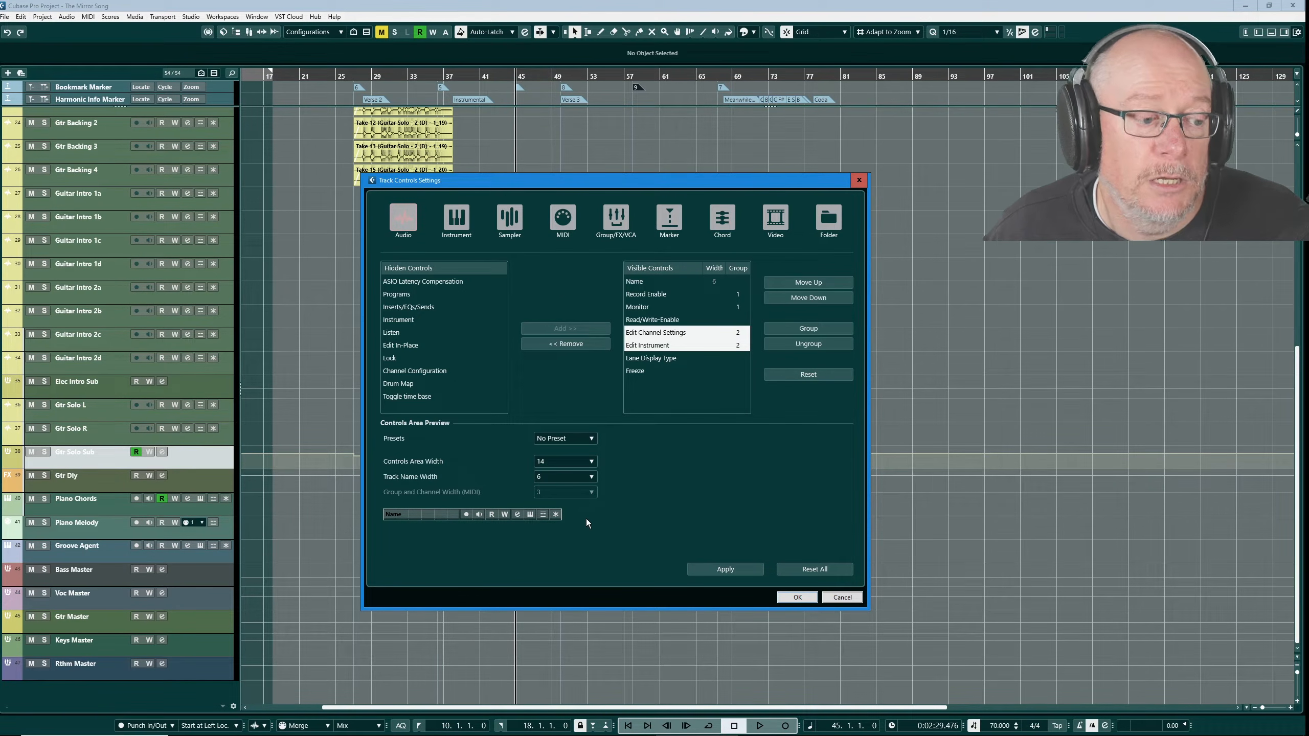
click(653, 359)
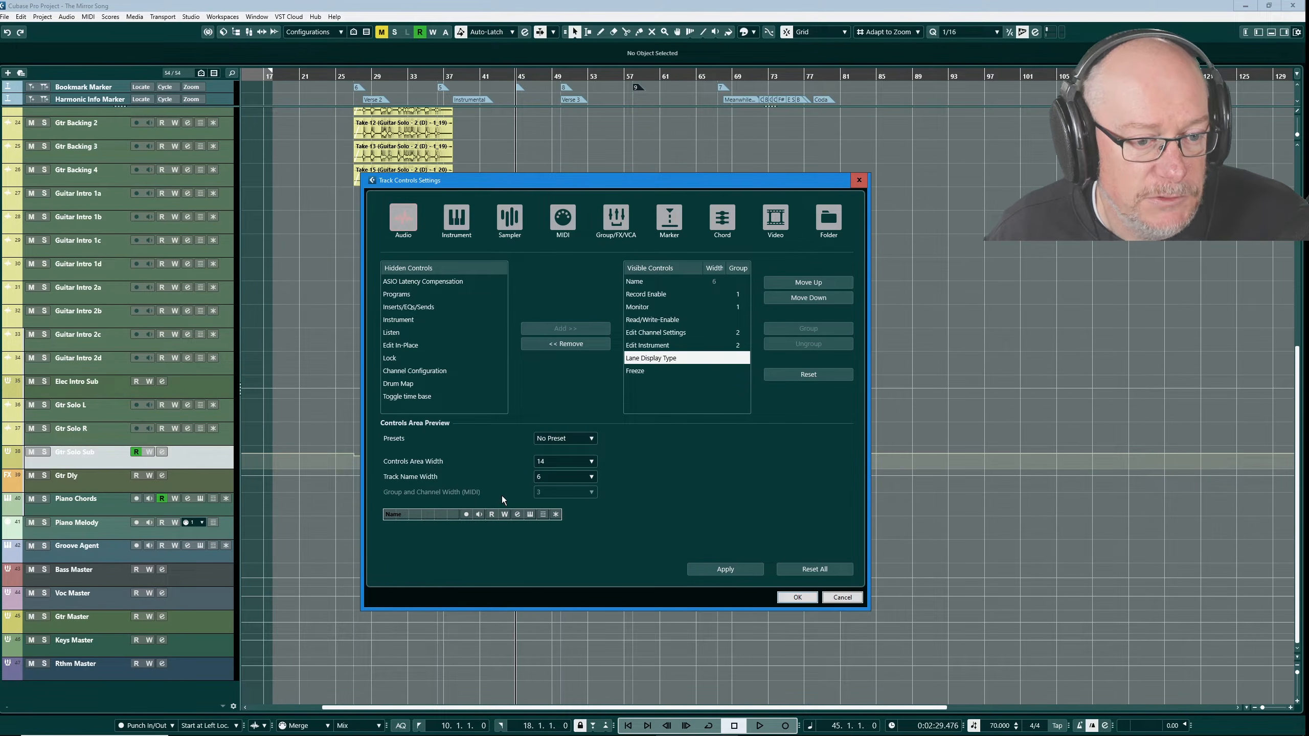
click(638, 371)
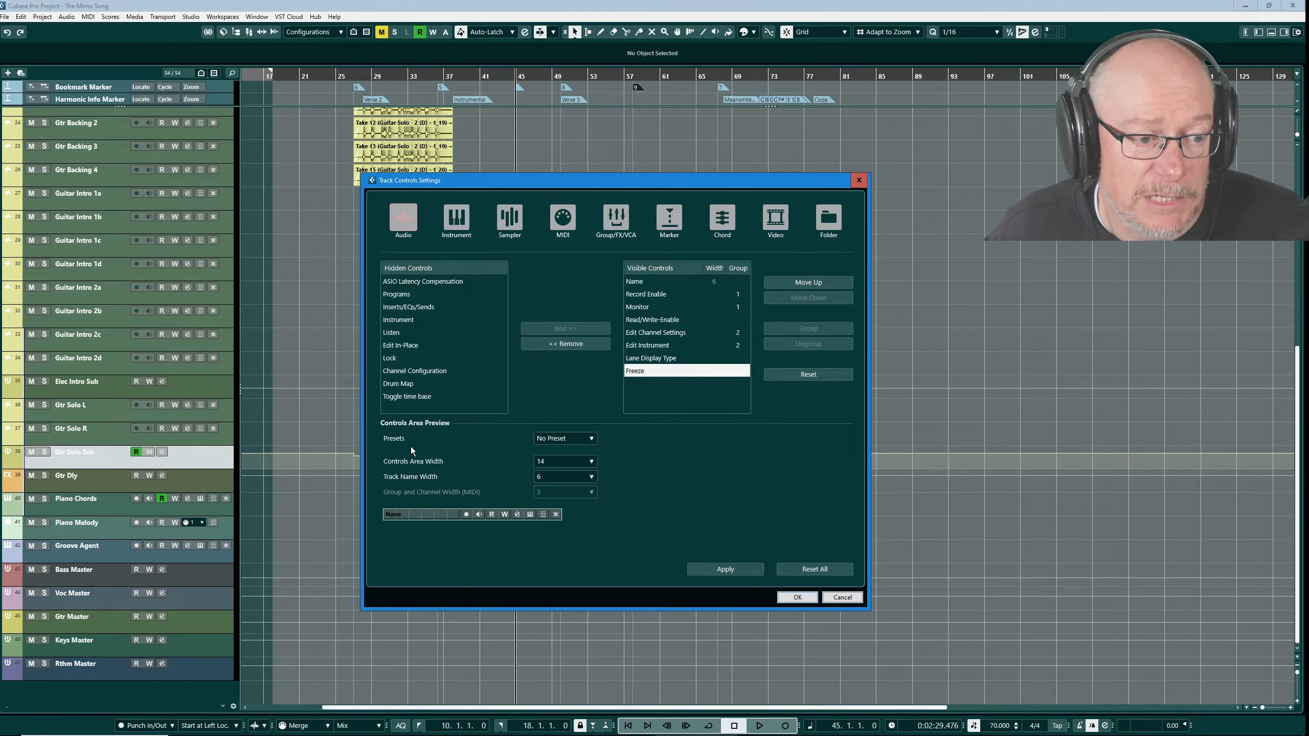
Examine the track control preset options and the Save Preset dialog, and cancel out of the Track Controls Settings without saving.
click(591, 438)
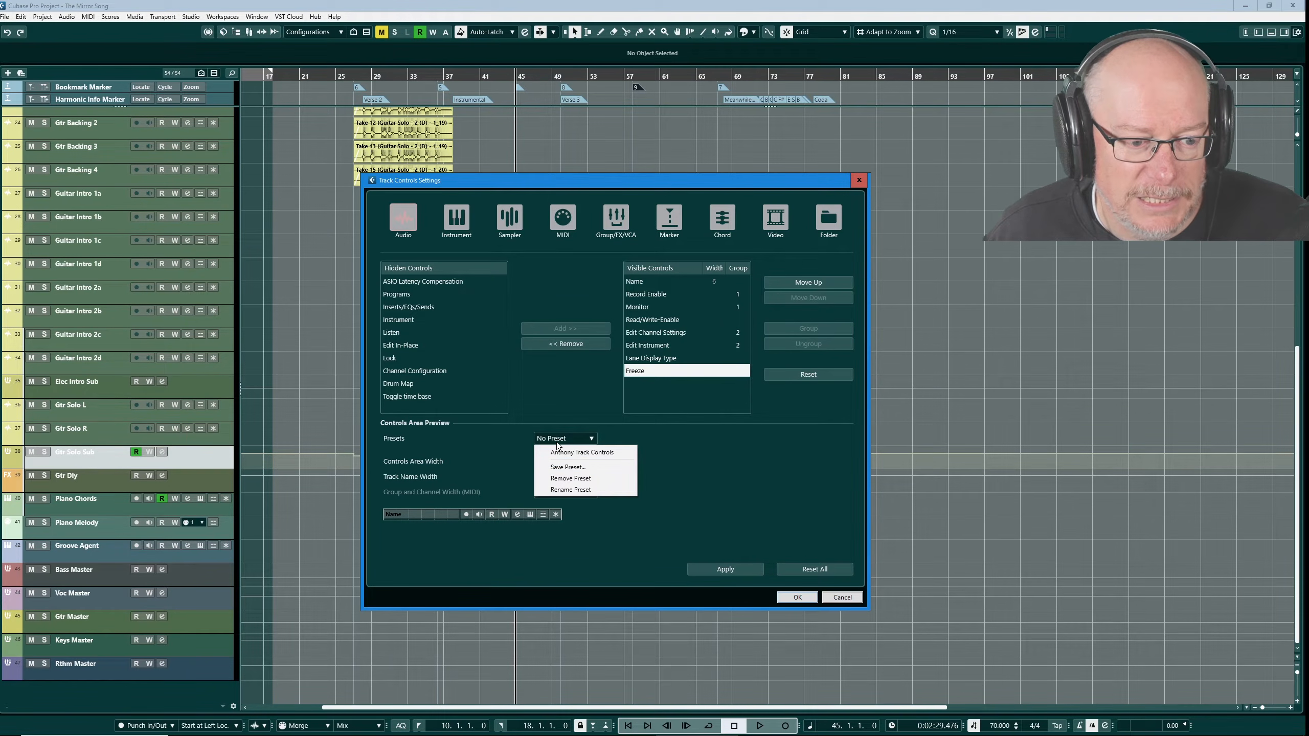
click(710, 469)
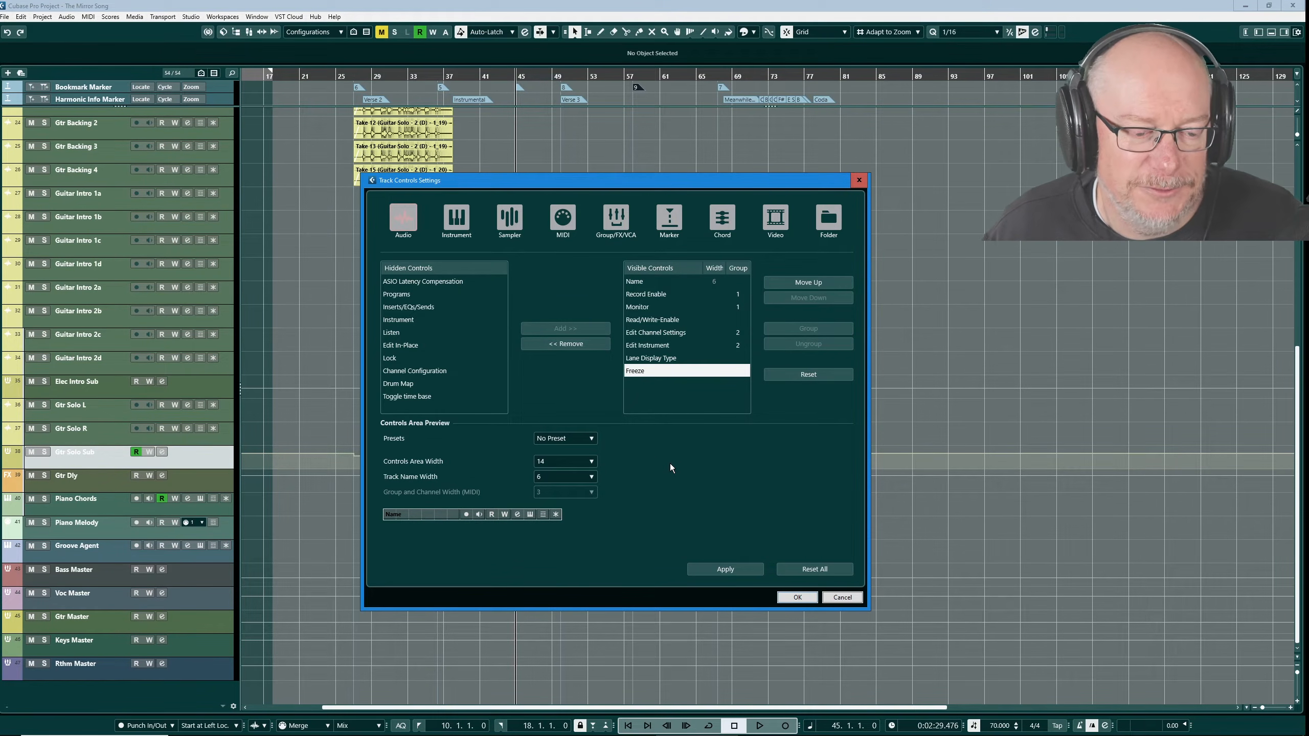
click(579, 436)
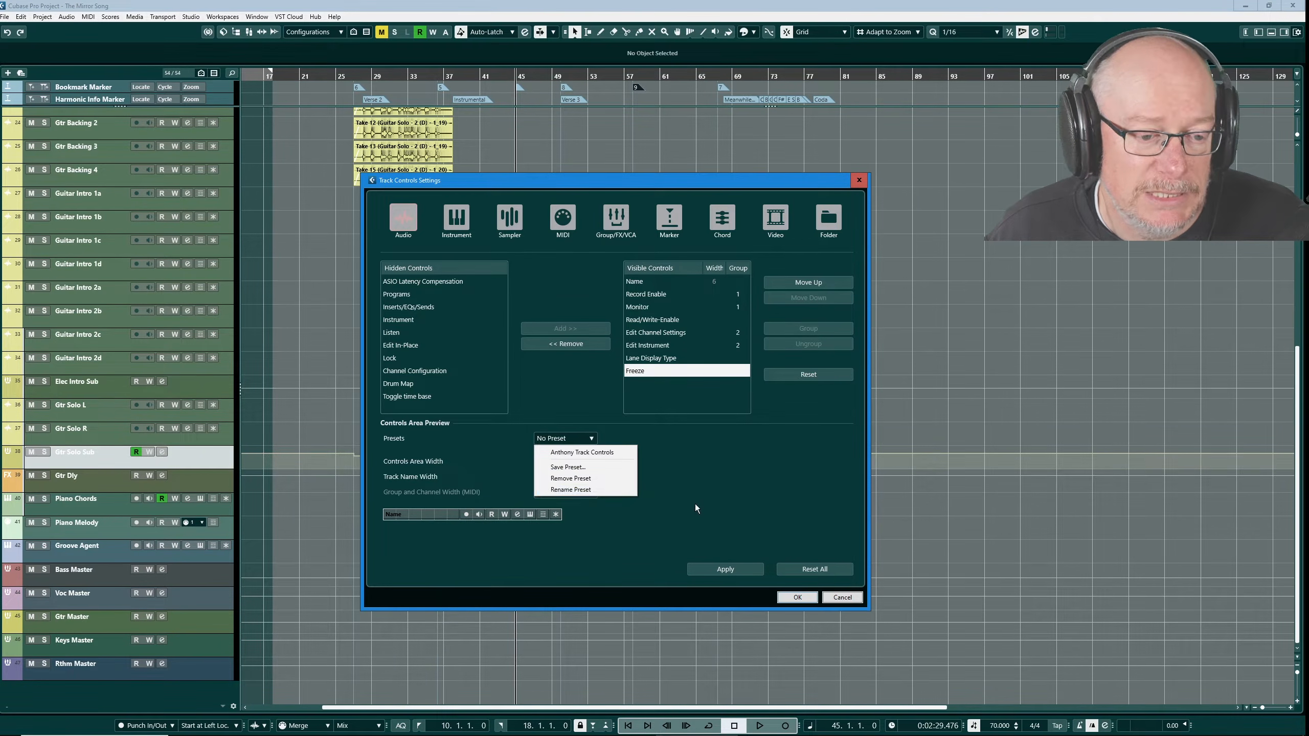
click(561, 468)
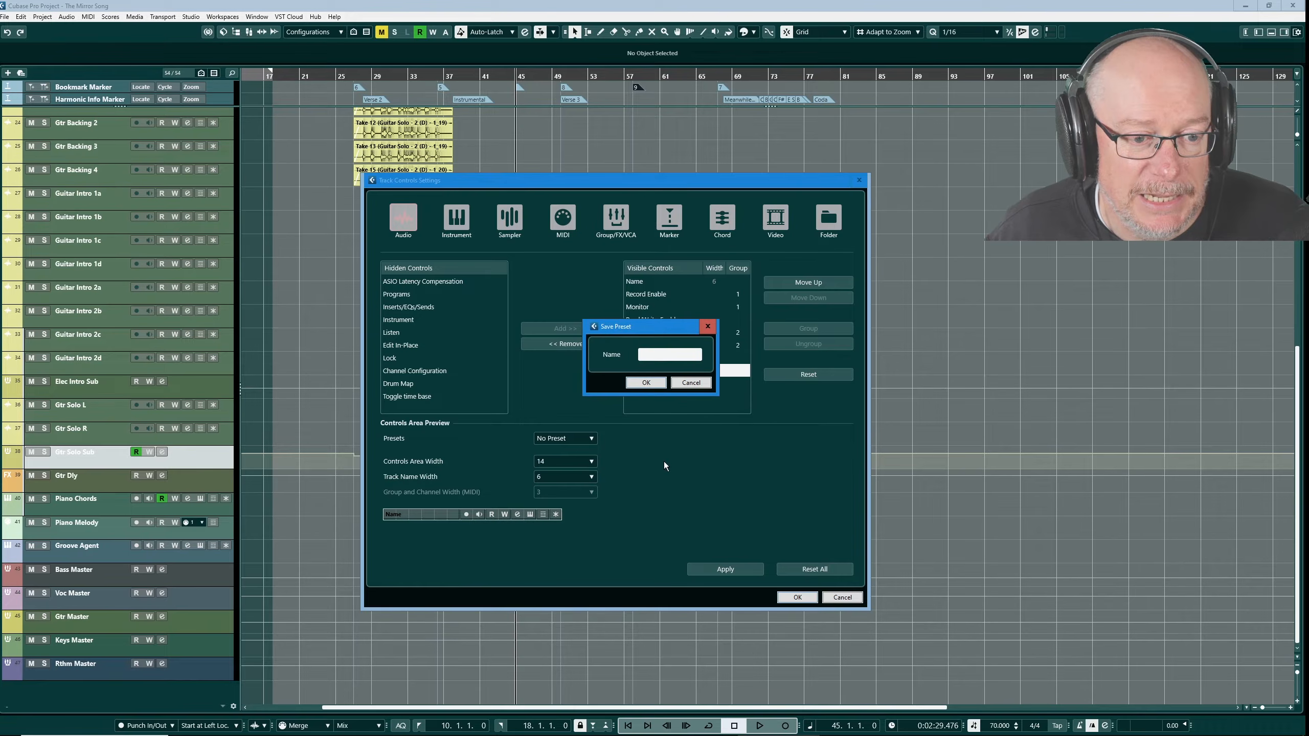
click(692, 383)
click(585, 439)
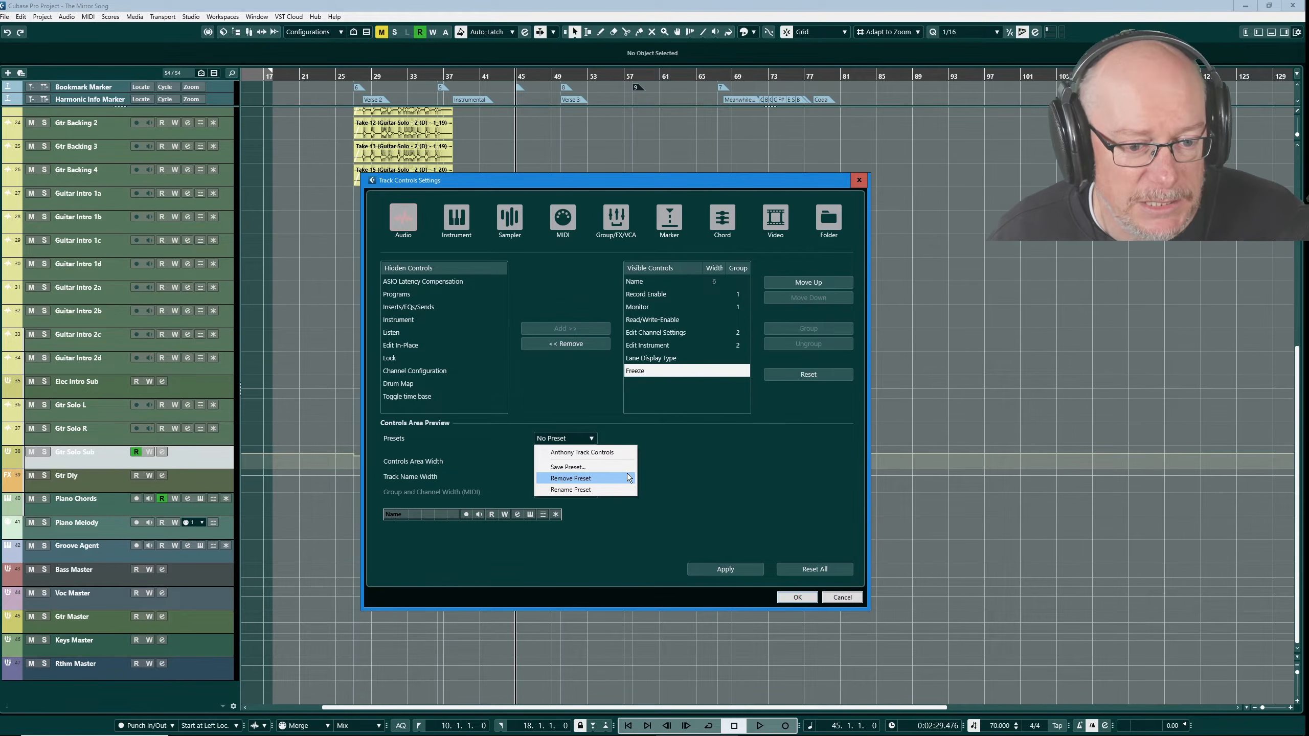
click(850, 466)
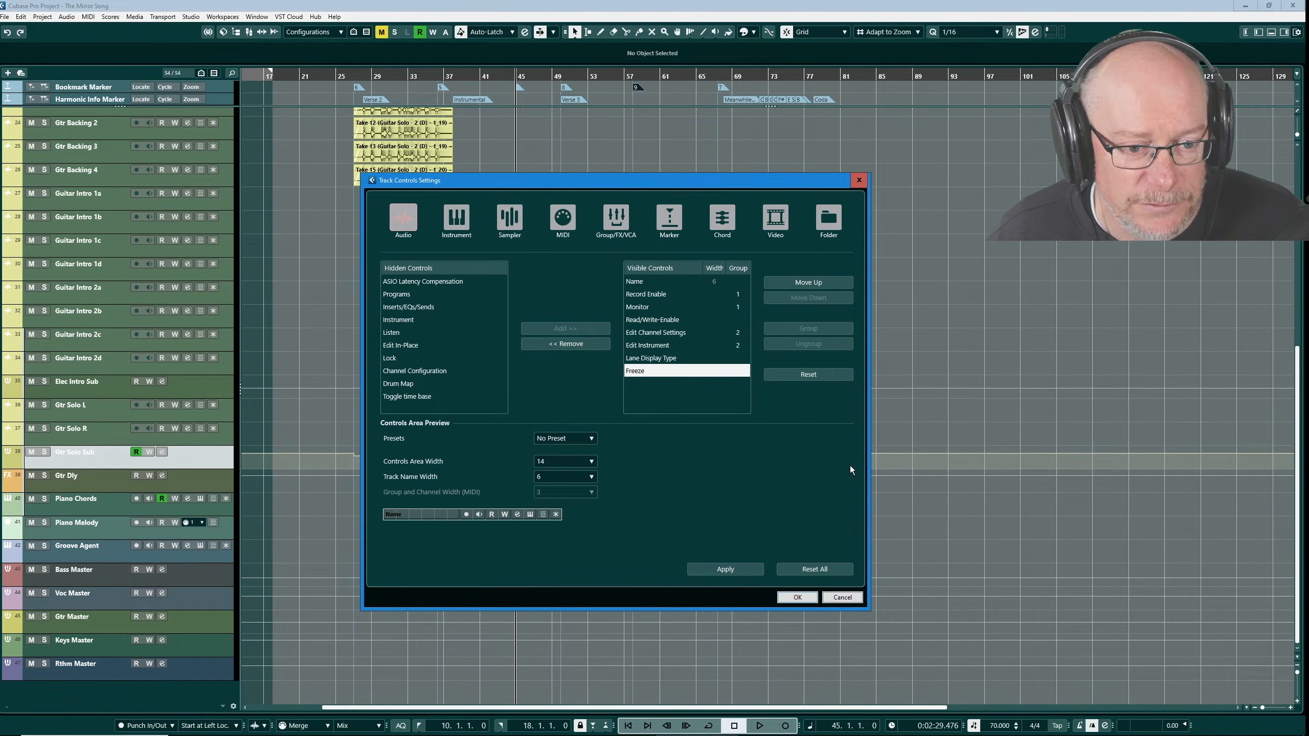
click(842, 598)
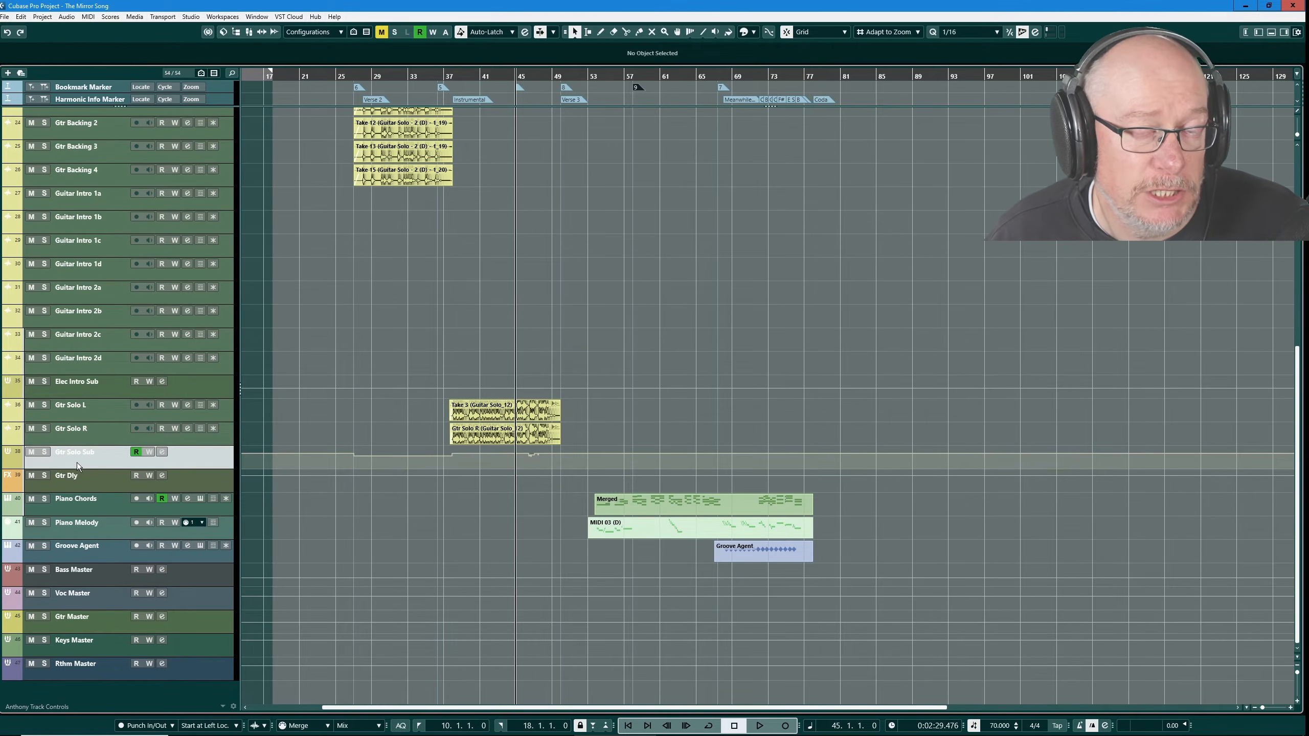
Select and disarm the Piano Chords track, and switch monitoring on and back off for Piano Chords and Piano Melody.
click(63, 505)
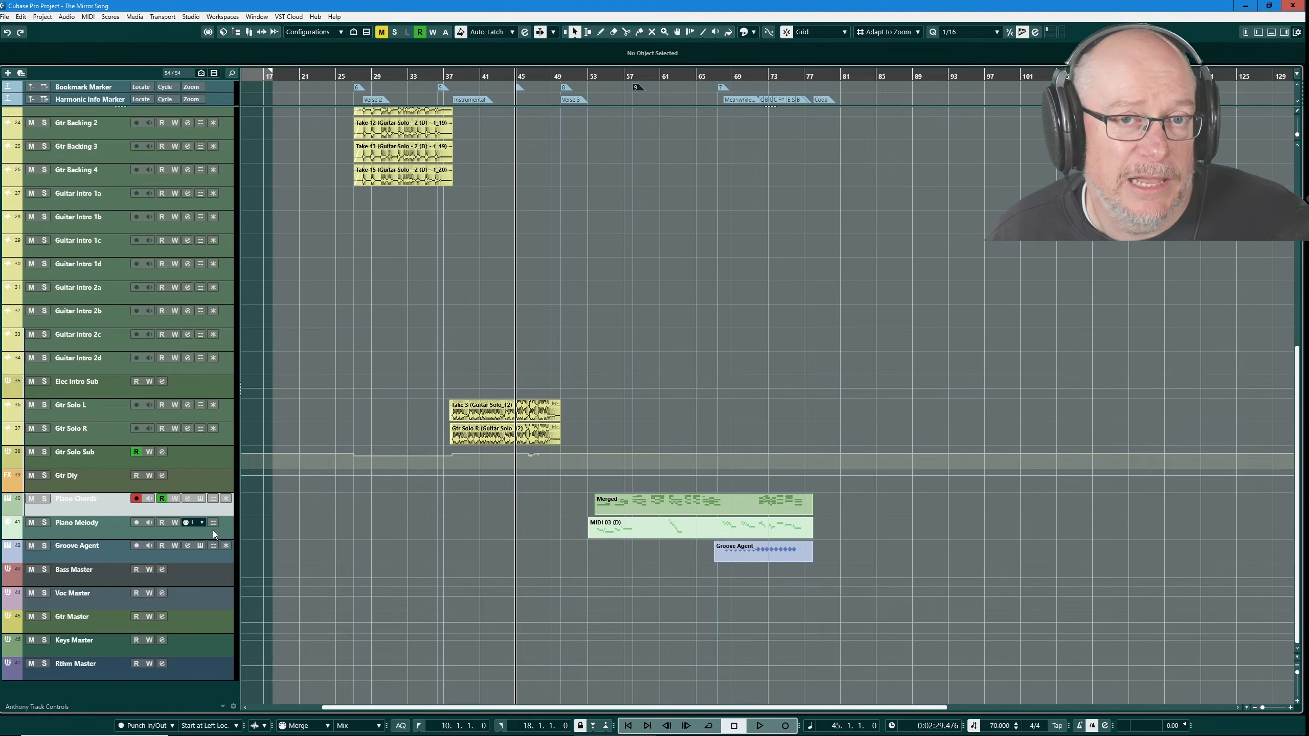
click(137, 500)
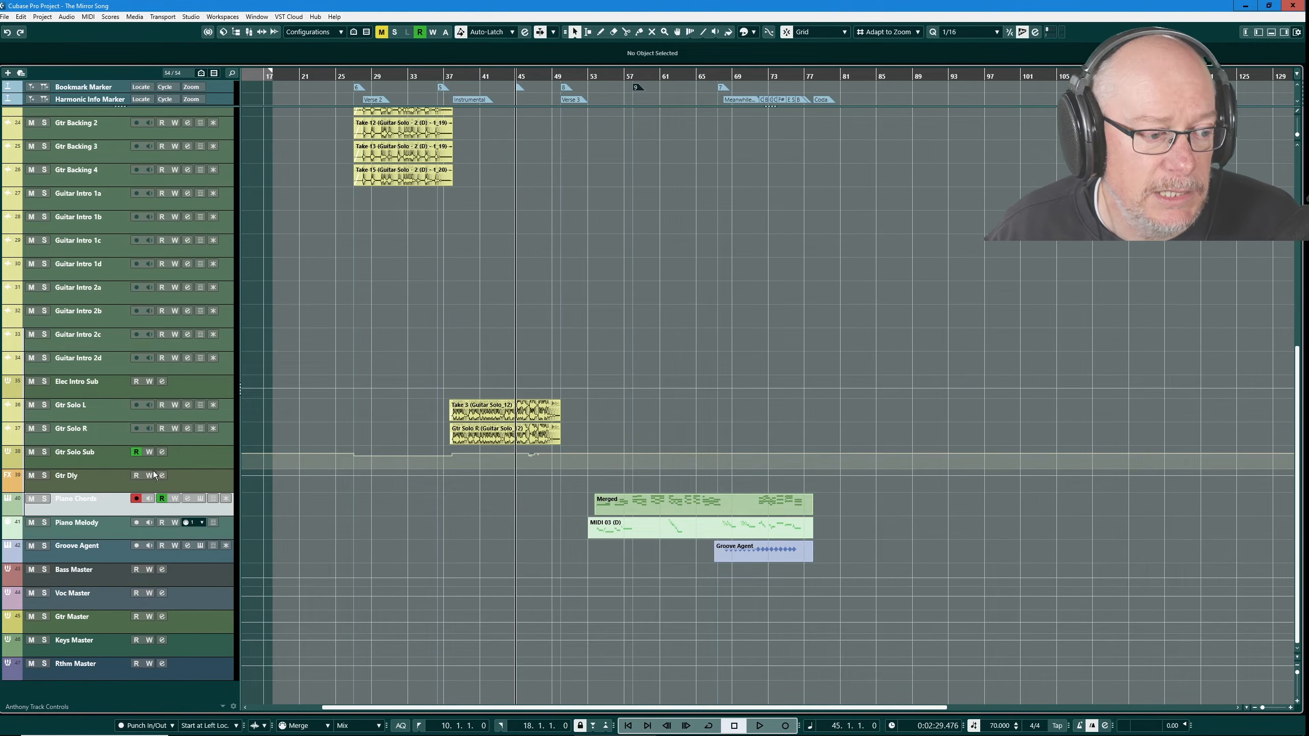
click(135, 522)
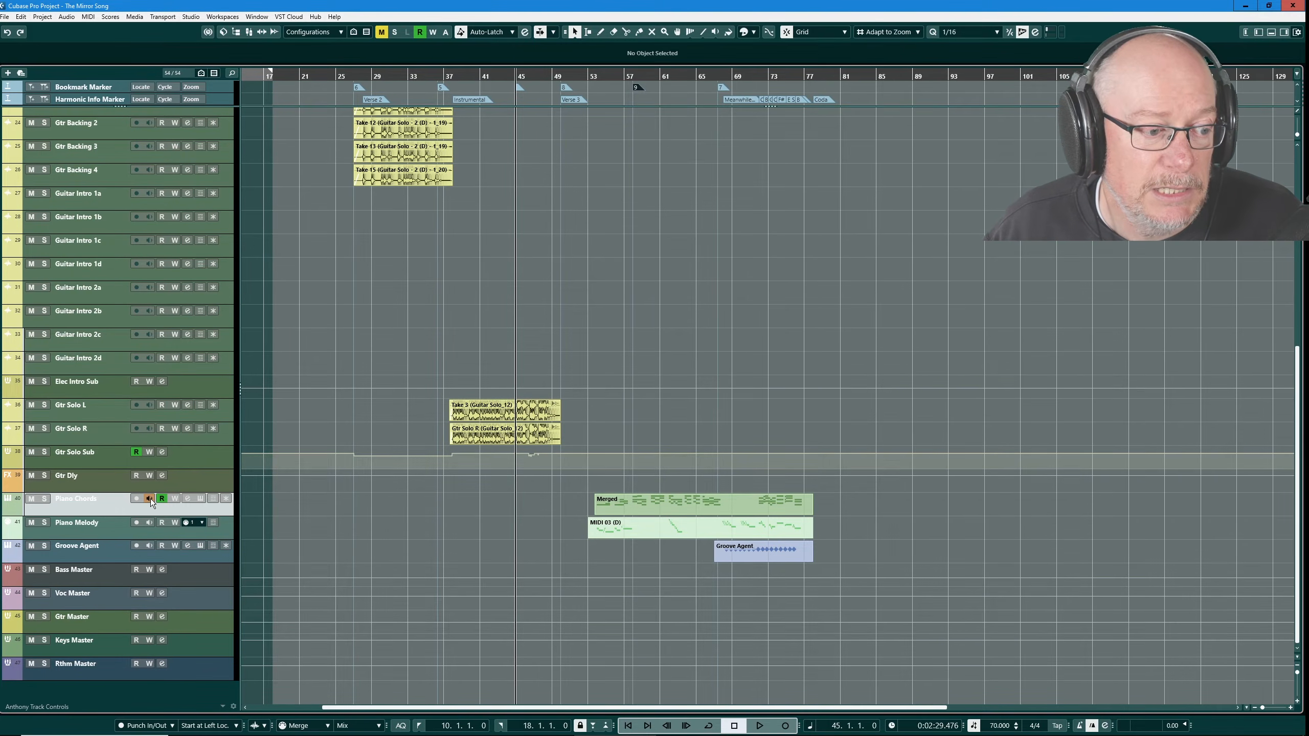
click(149, 523)
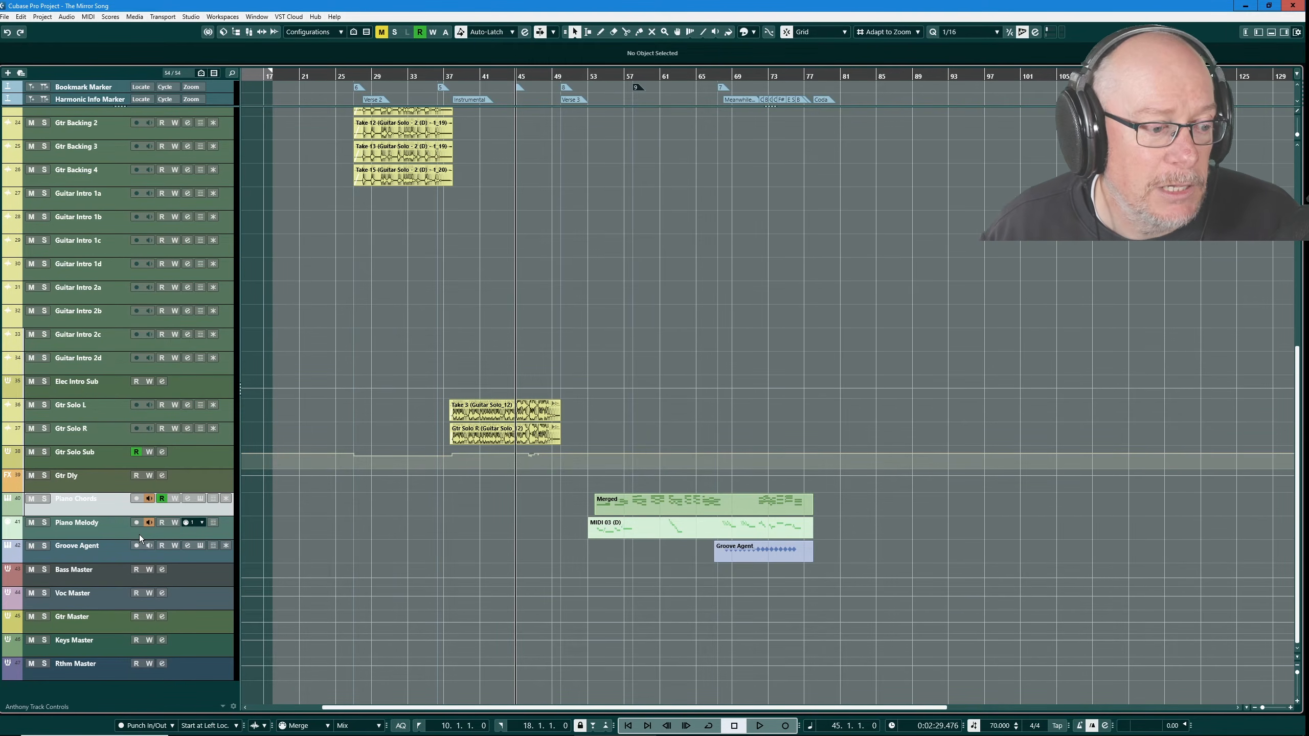
click(148, 499)
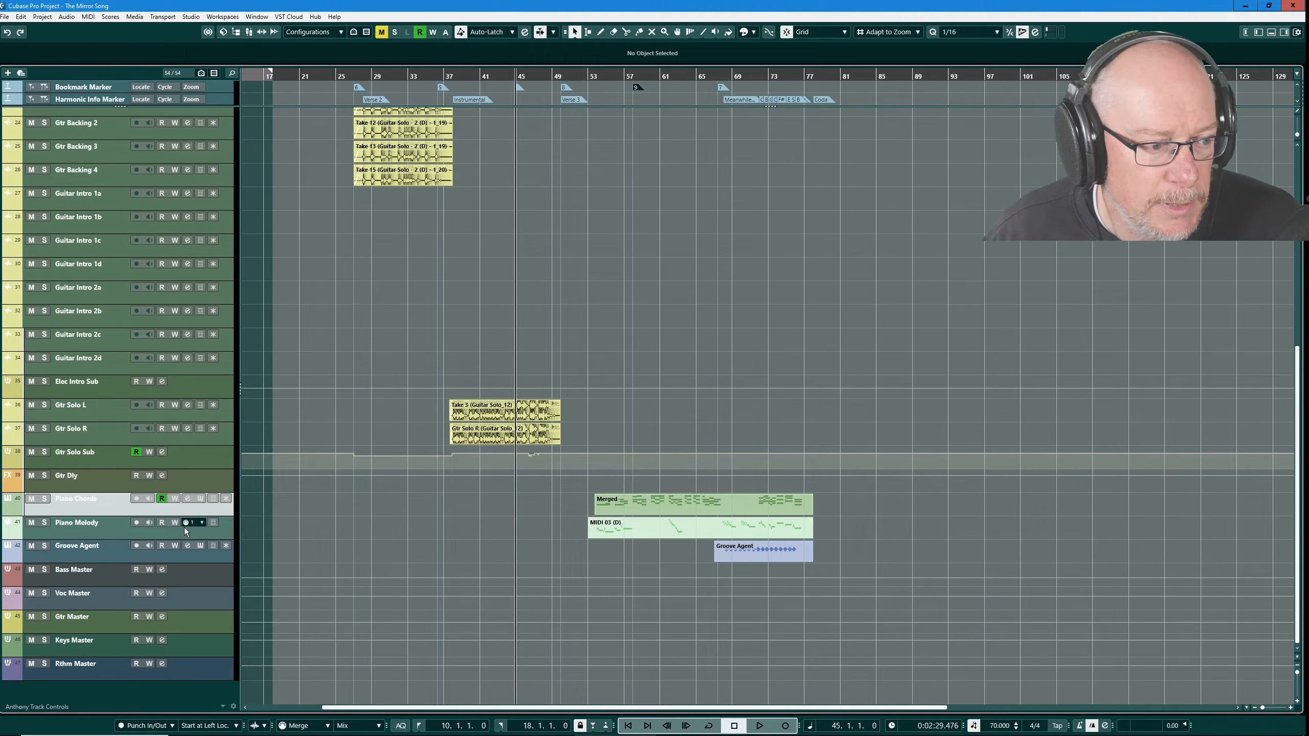
View the Piano Chords track's channel settings and its Keyscape instrument, closing both windows.
click(192, 502)
drag(572, 211, 448, 304)
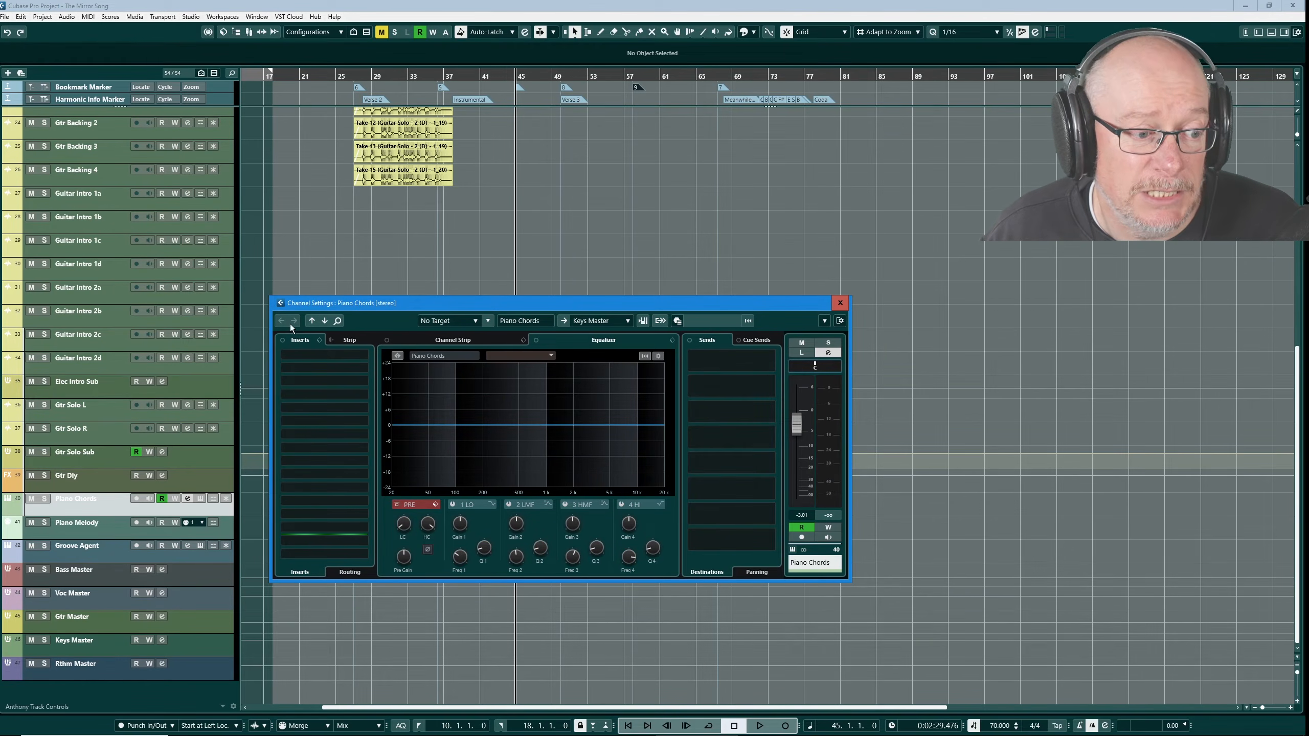
click(840, 305)
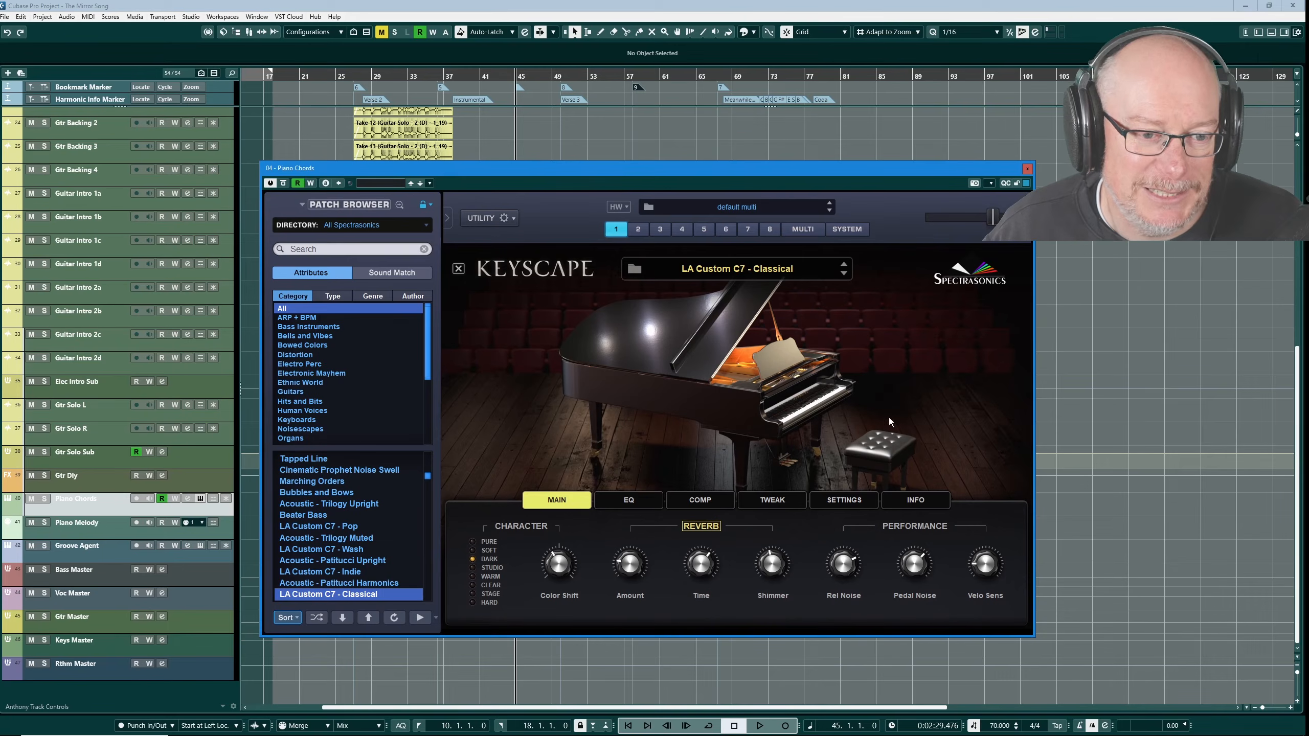
click(1027, 169)
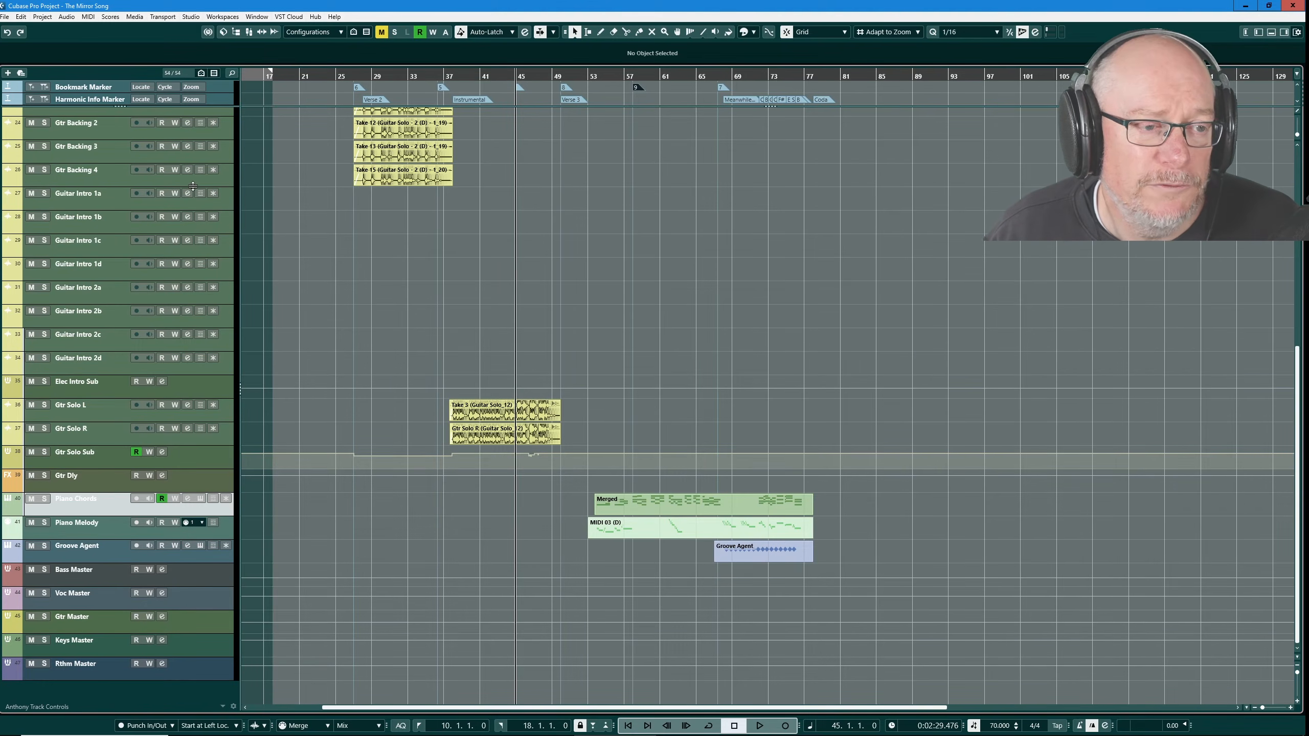
Show and hide the lanes of Gtr Backing 4, and open and close the Audio Performance meter.
click(200, 170)
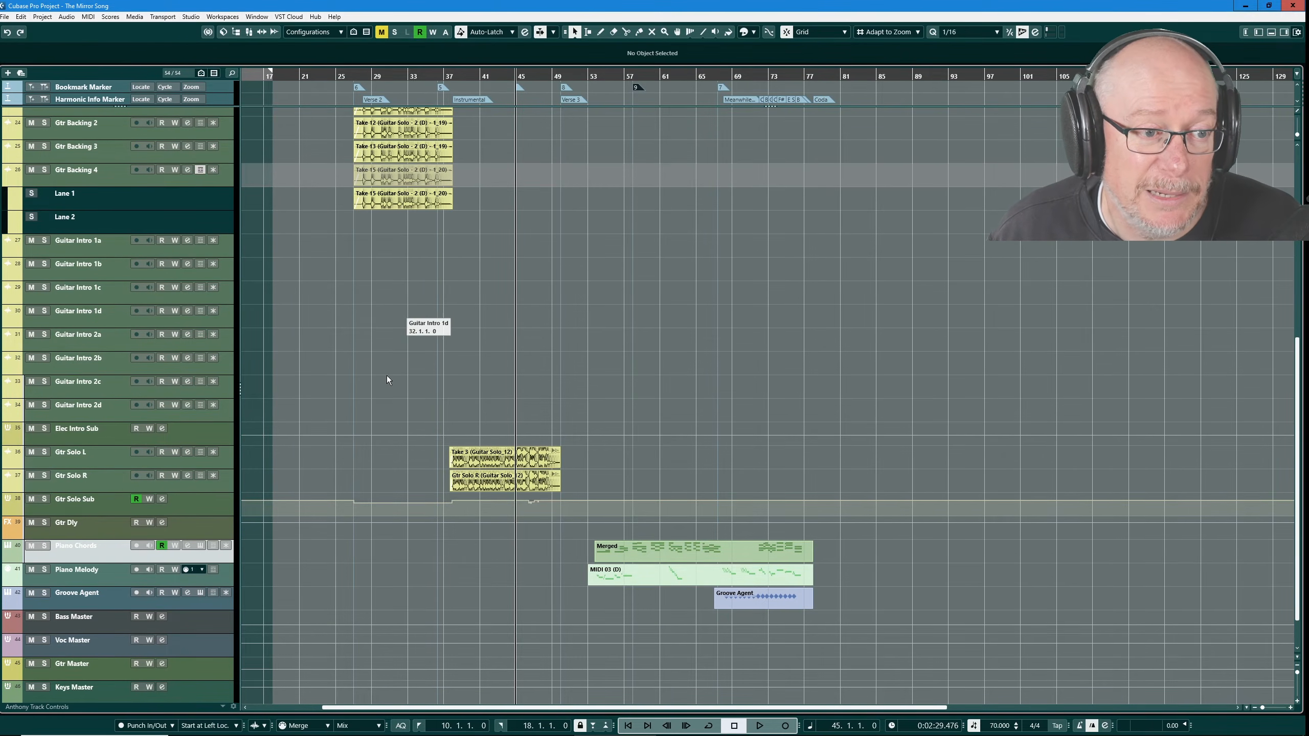
click(200, 171)
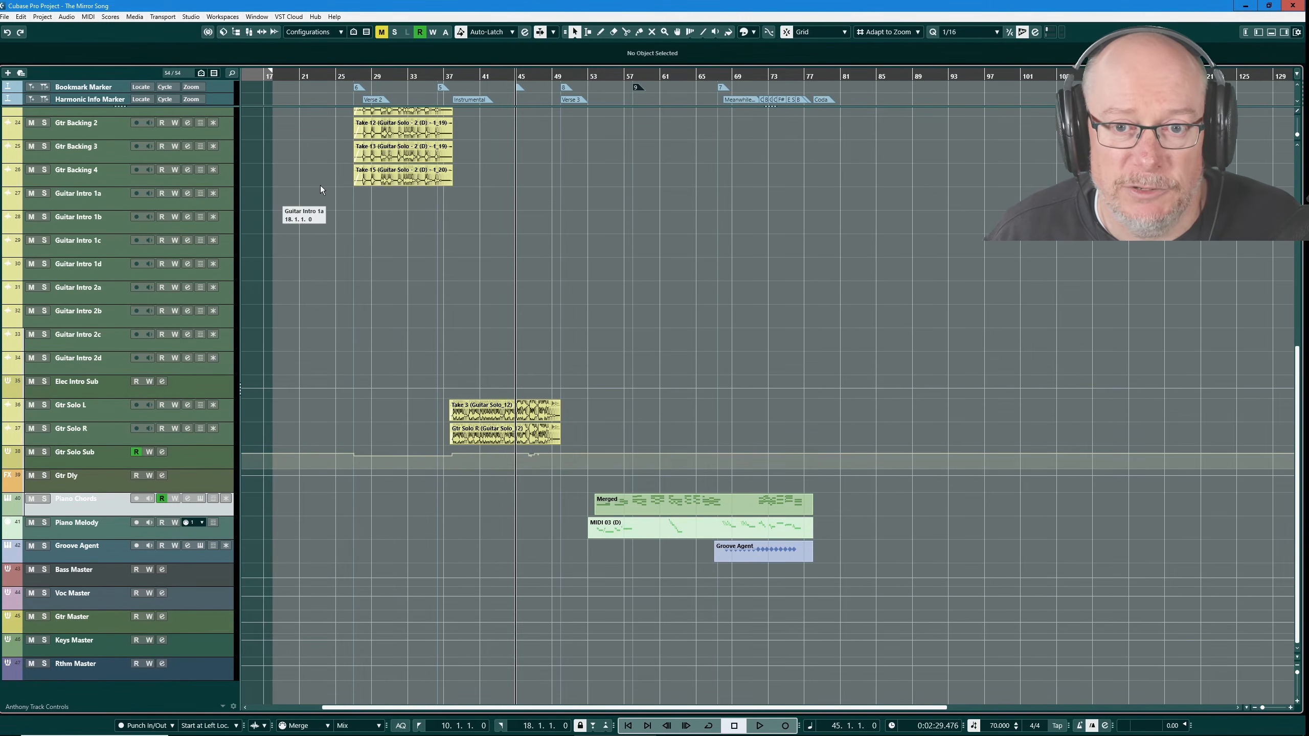
click(1049, 33)
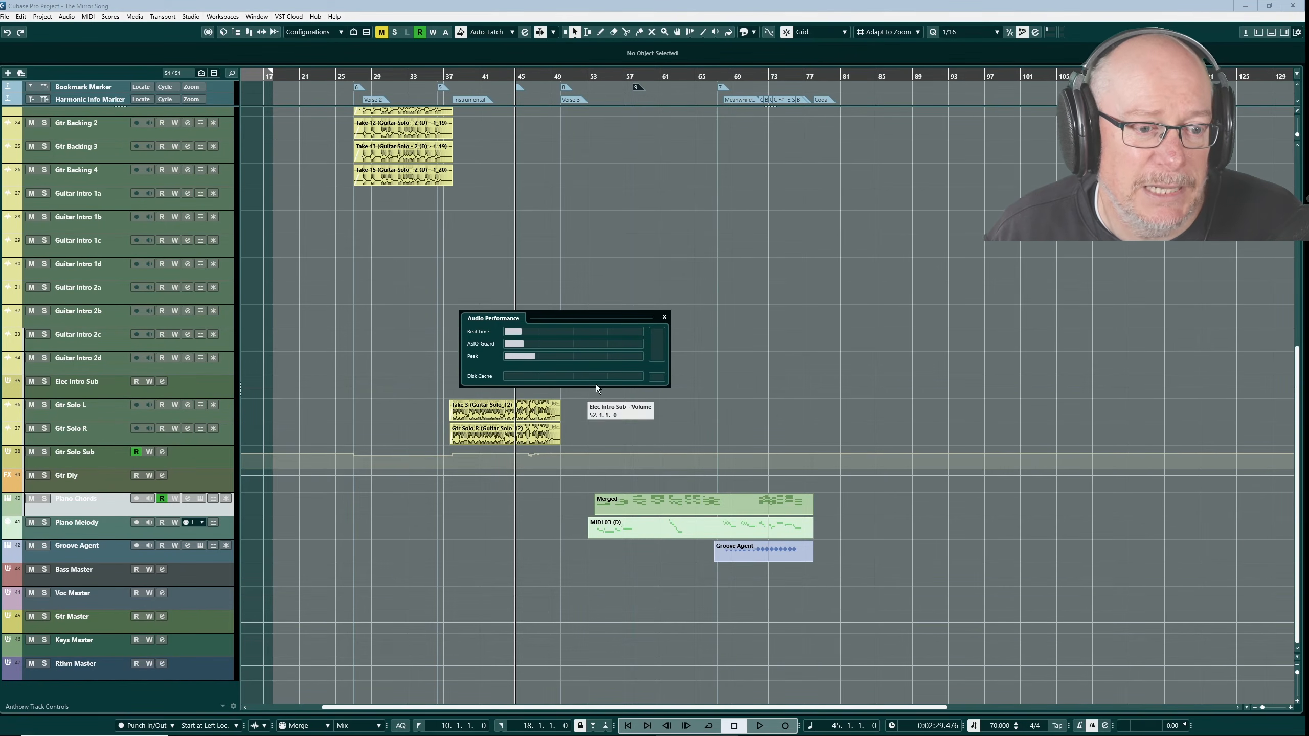
click(665, 317)
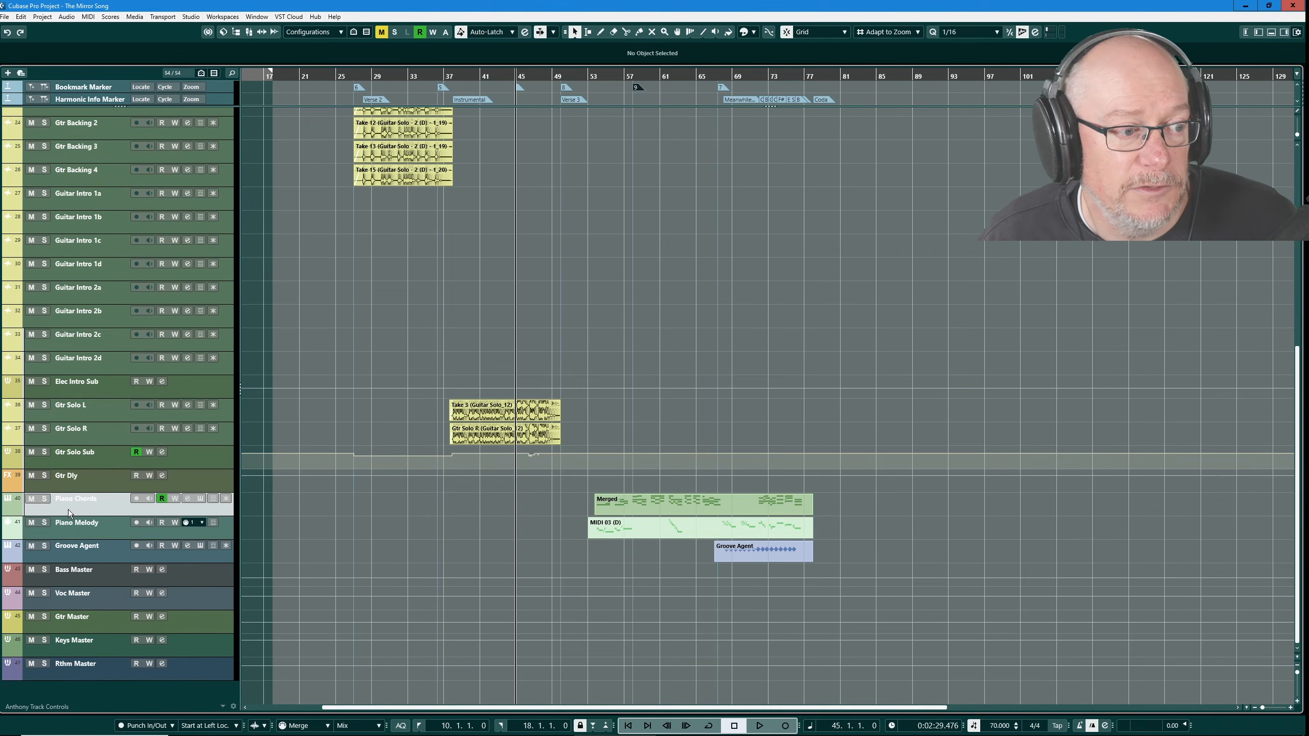
Show the track pictures in the track list.
key(shift+g)
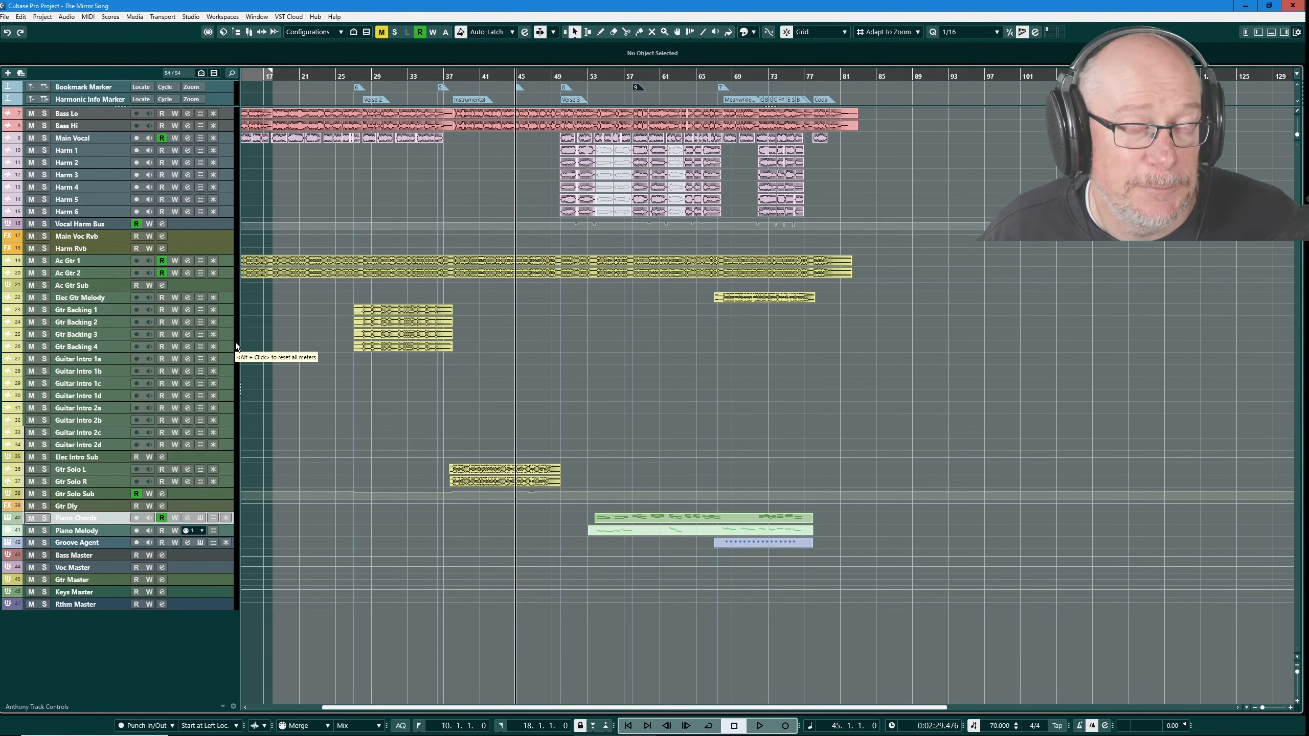
mouse_move(237, 336)
mouse_down()
mouse_move(303, 326)
mouse_move(242, 332)
mouse_move(240, 347)
mouse_up()
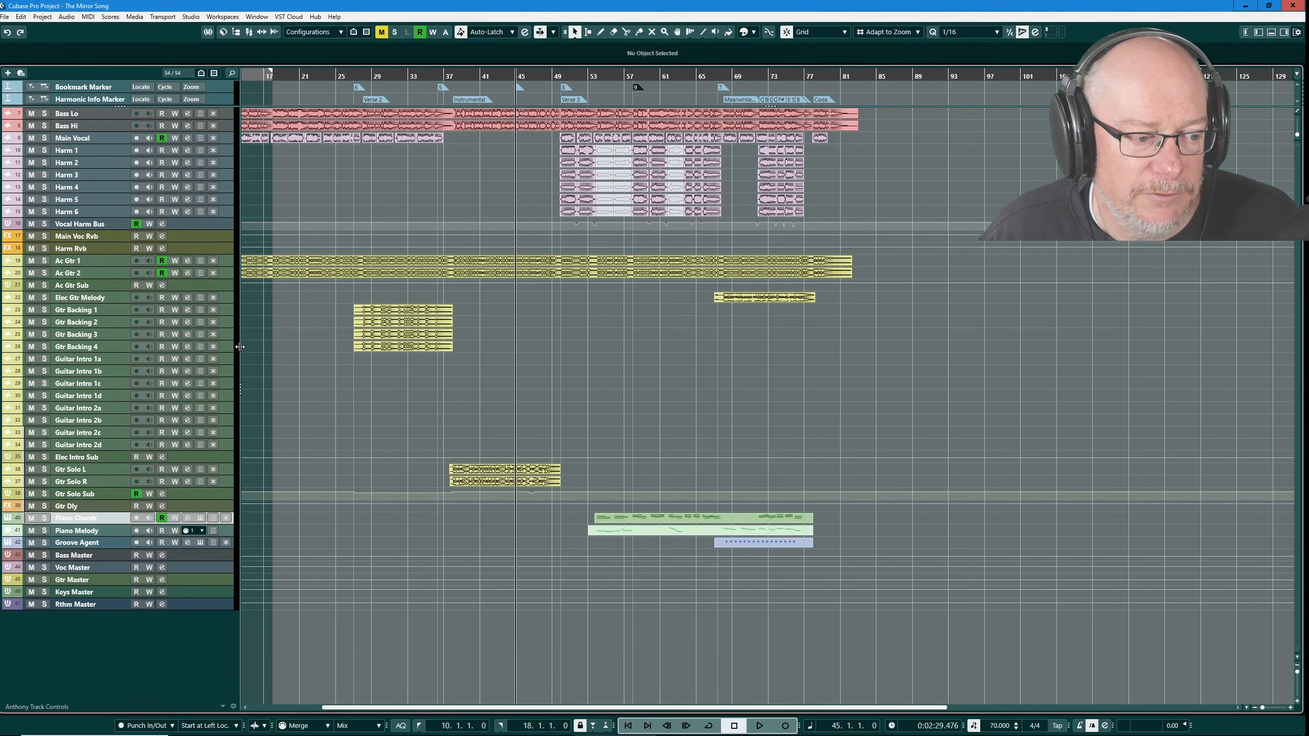
click(222, 708)
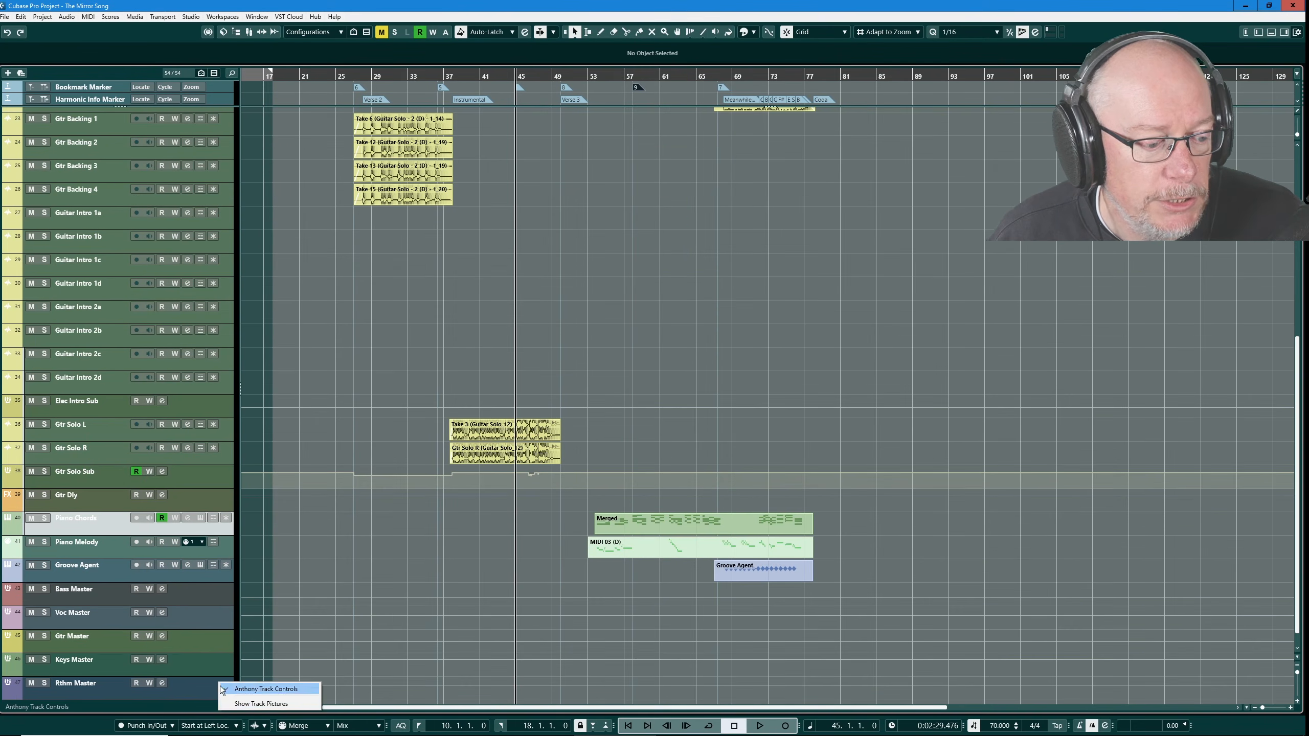
click(259, 704)
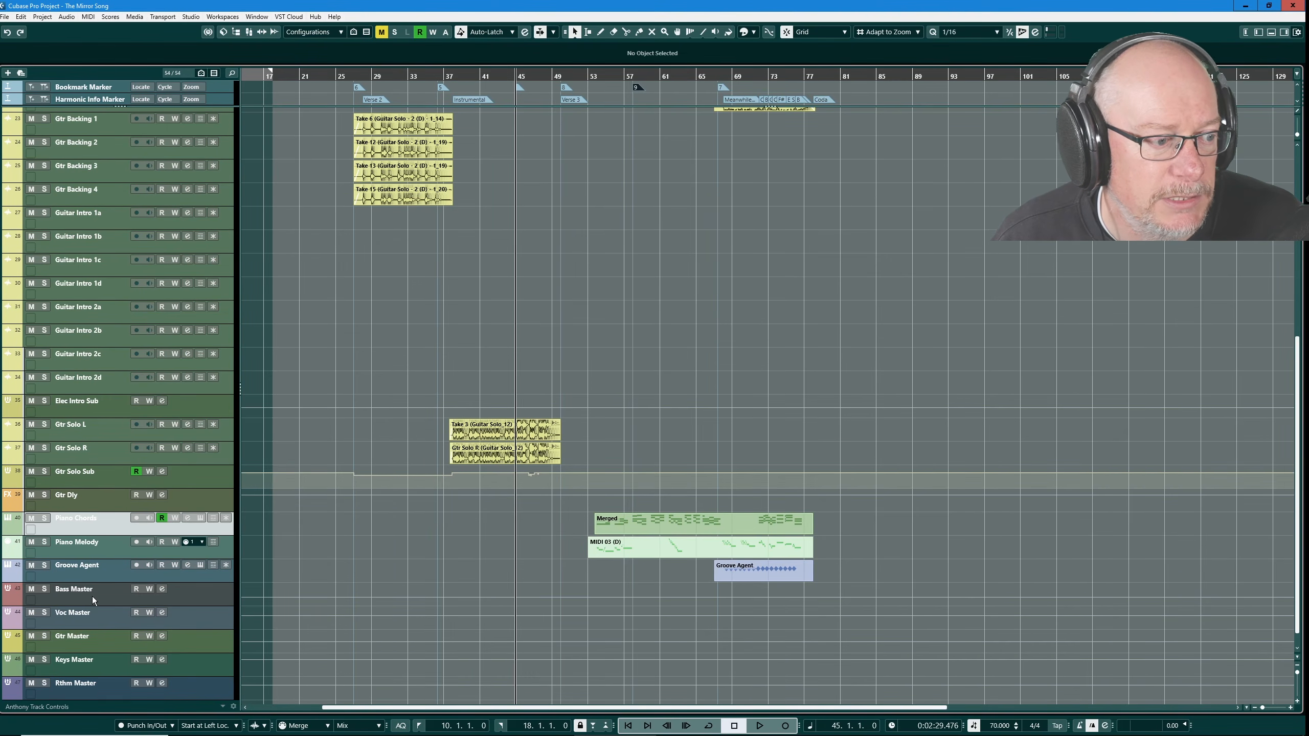
Try out a factory guitar picture for the Gtr Solo R track in the Track Pictures Browser and cancel the selection.
click(30, 458)
double_click(30, 460)
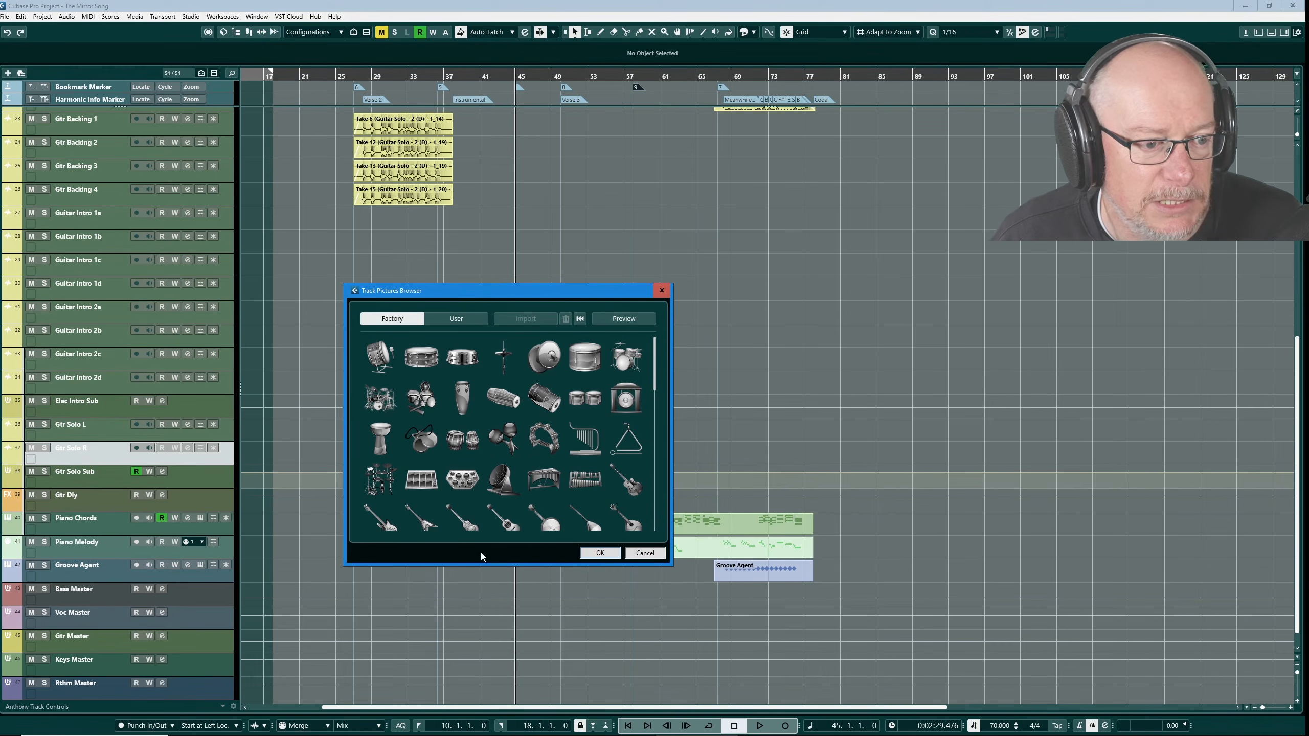
scroll(545, 479, down, 3)
click(503, 406)
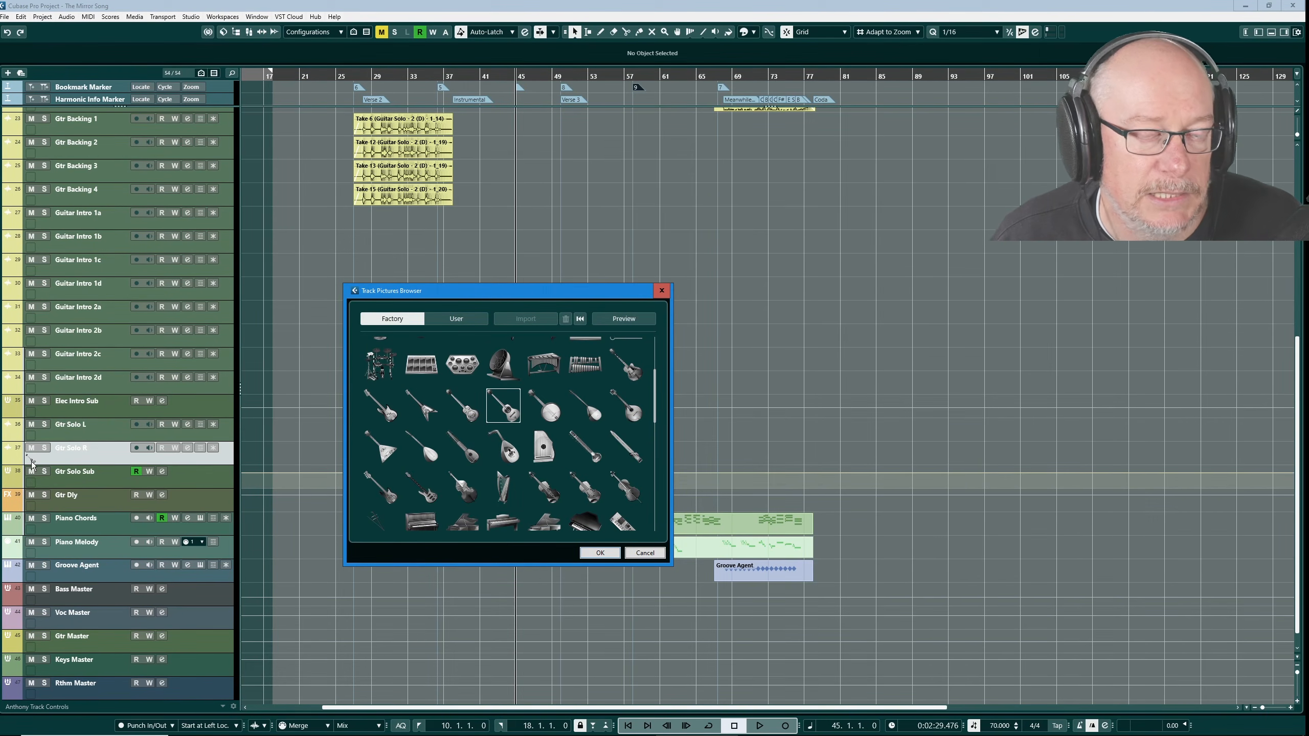
click(648, 555)
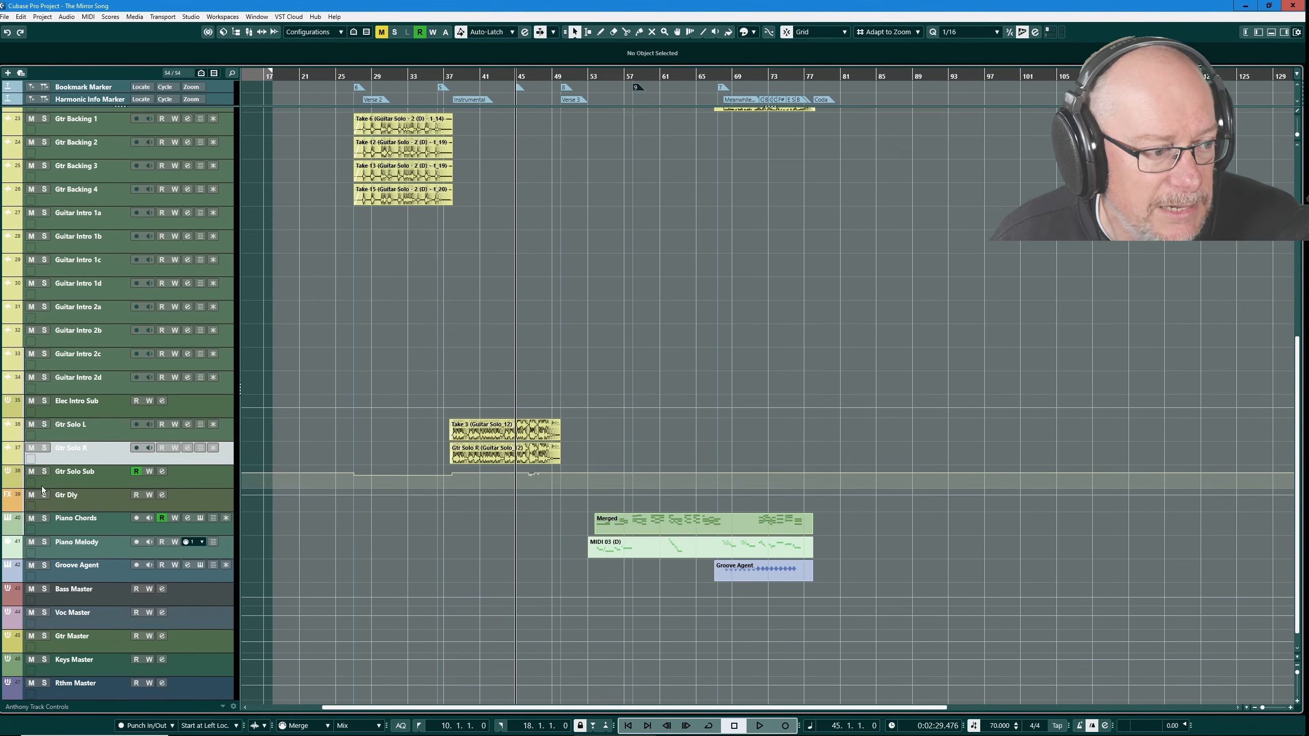
Hide the track pictures in the track list.
click(222, 706)
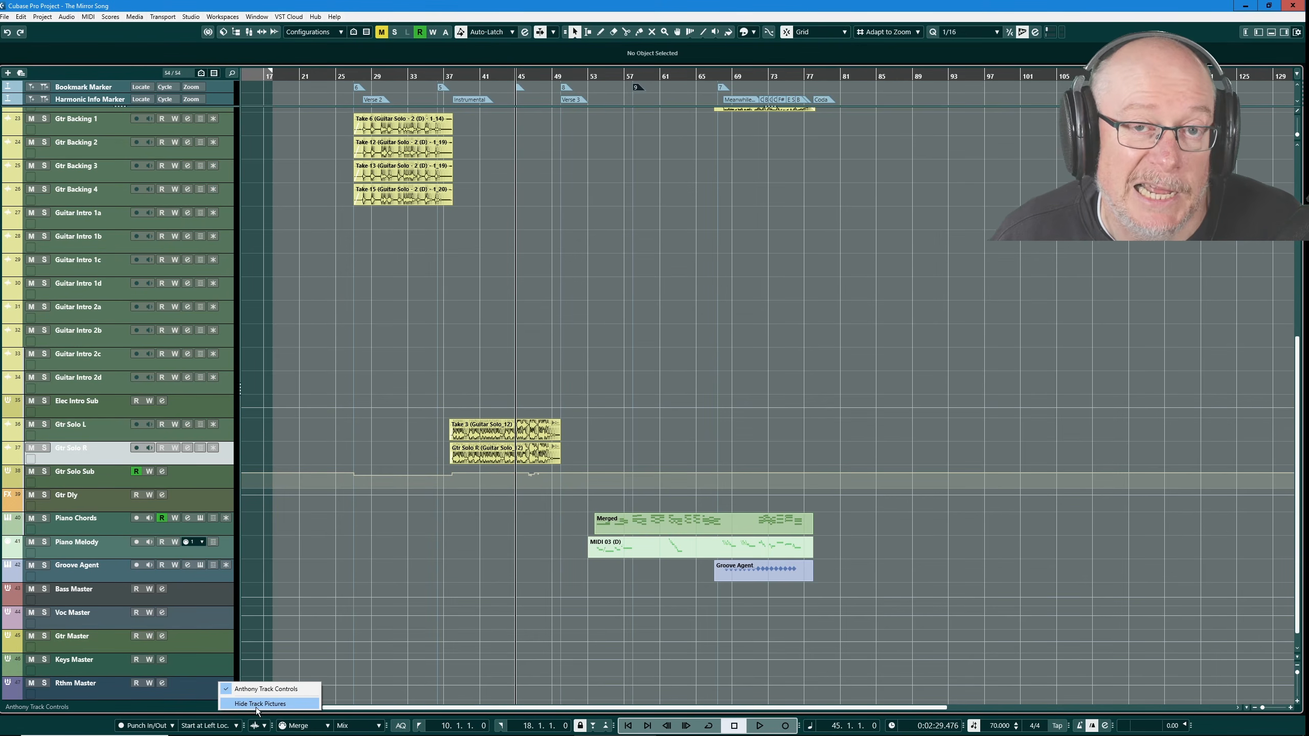
click(260, 704)
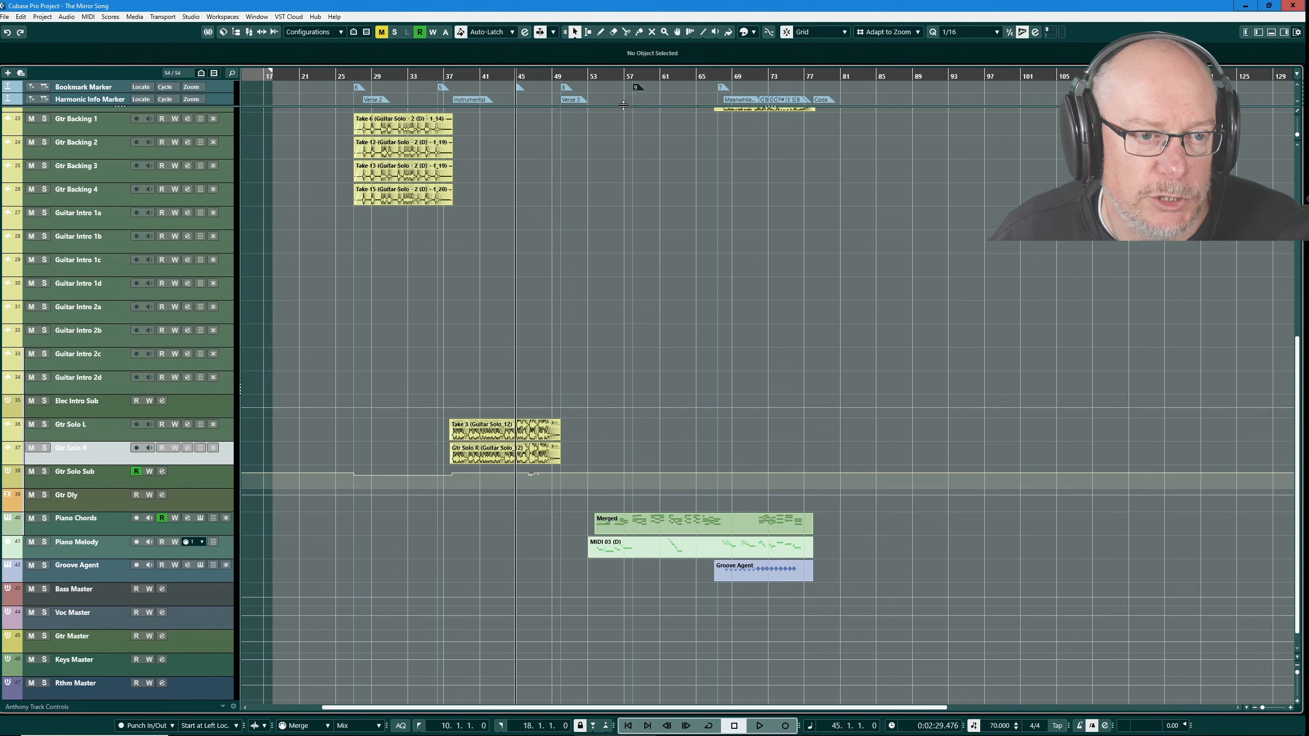
Resize the upper section of the divided track list between two and four tracks, leaving Tempo and Master Bus shown below the marker tracks.
drag(623, 106, 608, 133)
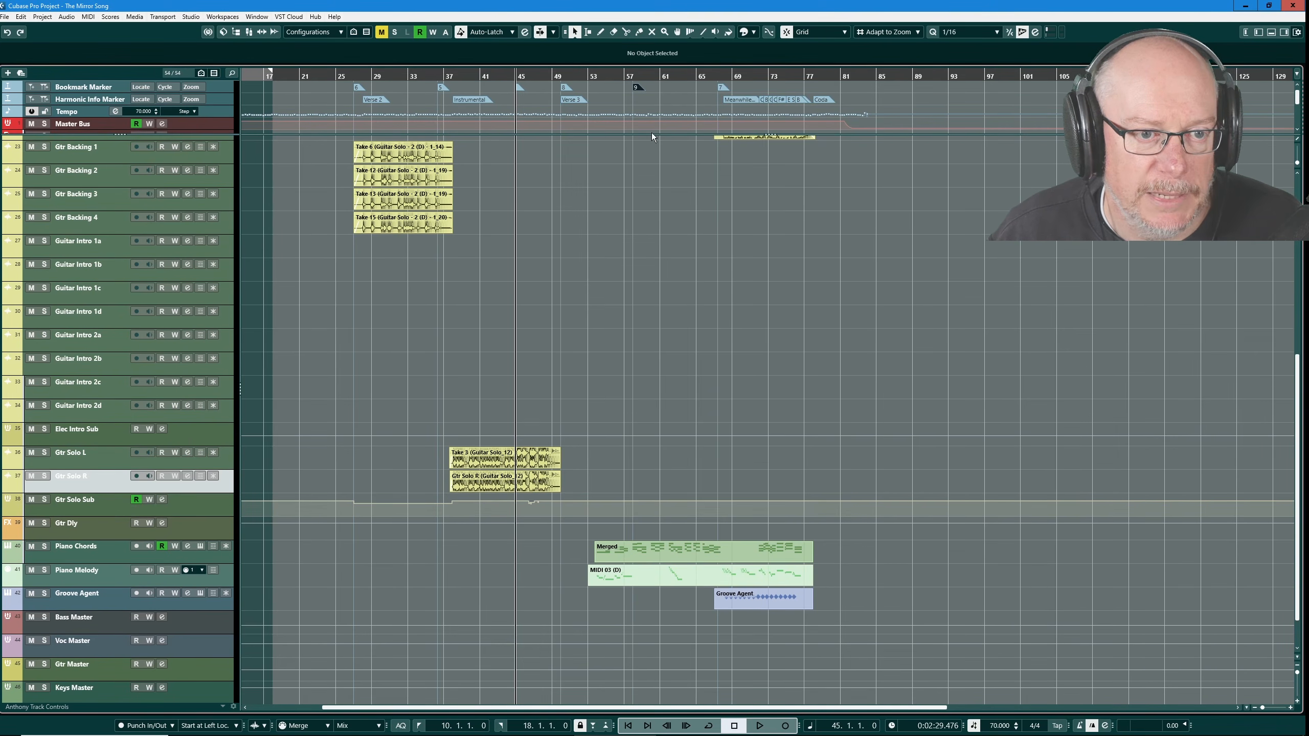
drag(655, 133, 654, 107)
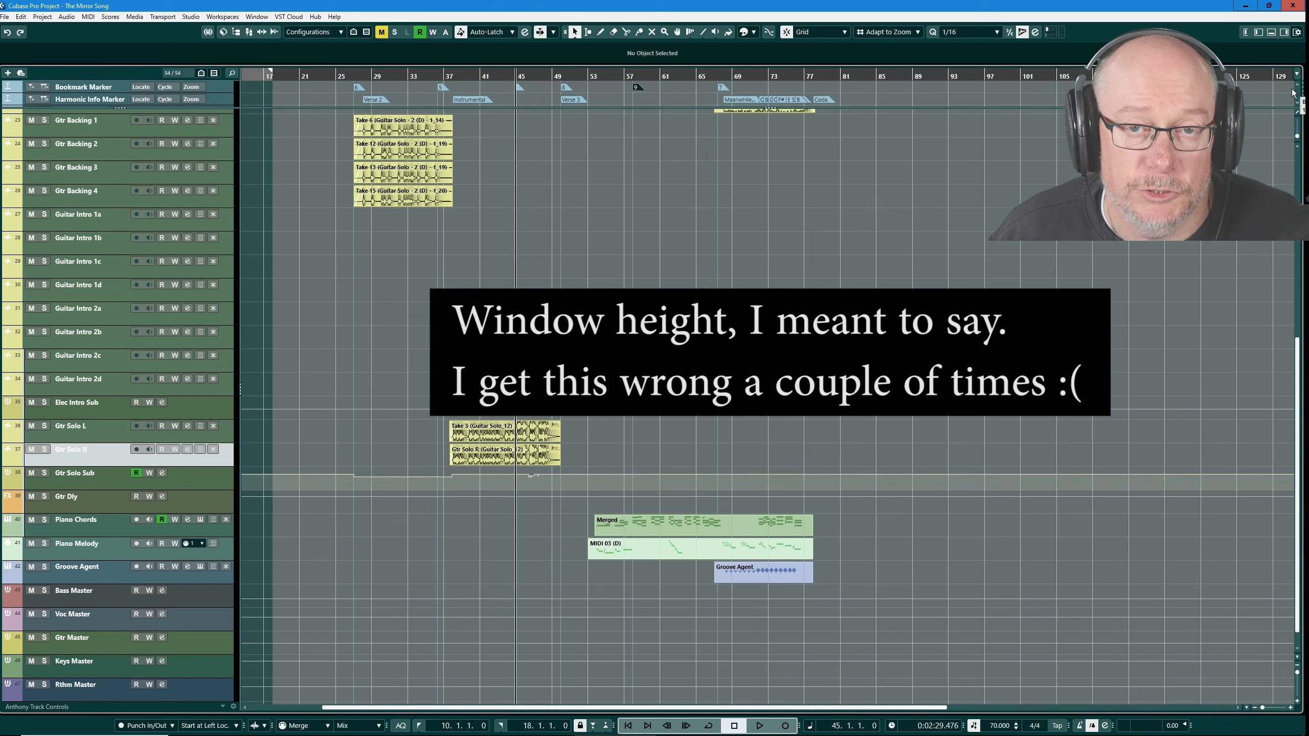
drag(623, 107, 623, 134)
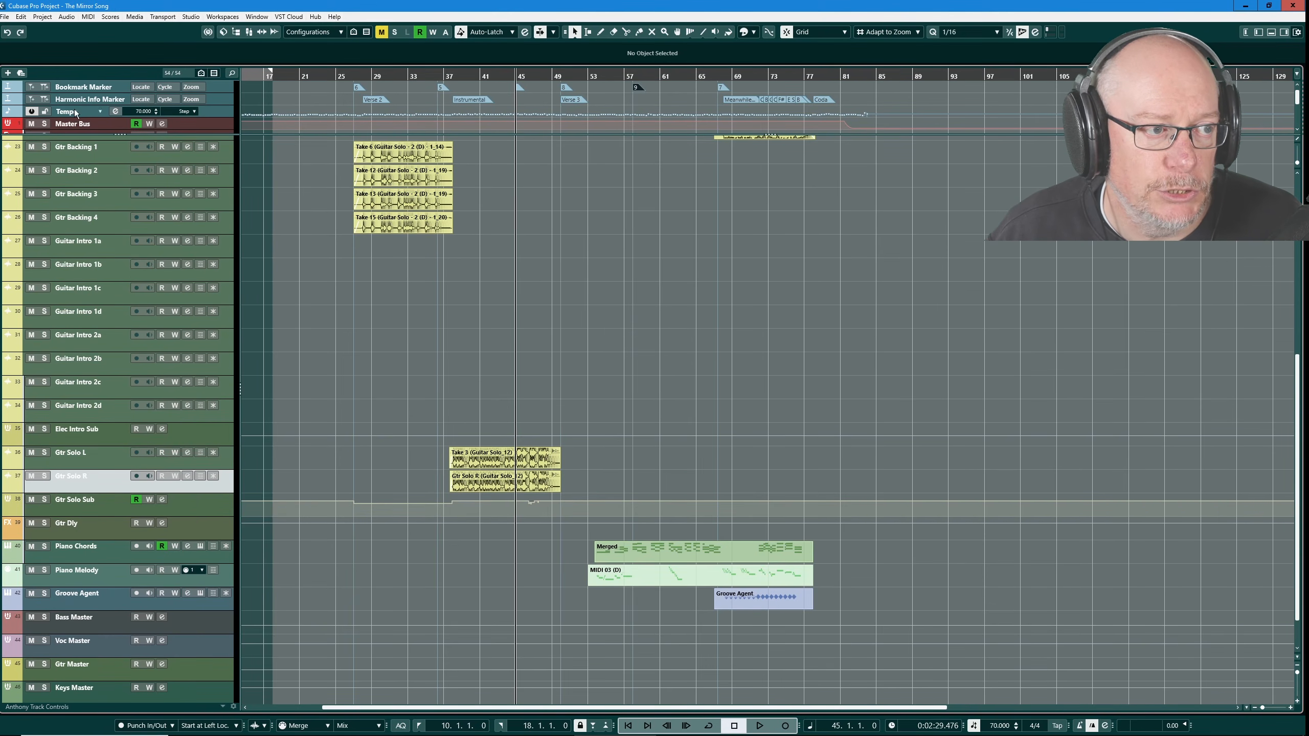
Move the Harmonic Info Marker track below the Signature track in the upper track list.
click(90, 101)
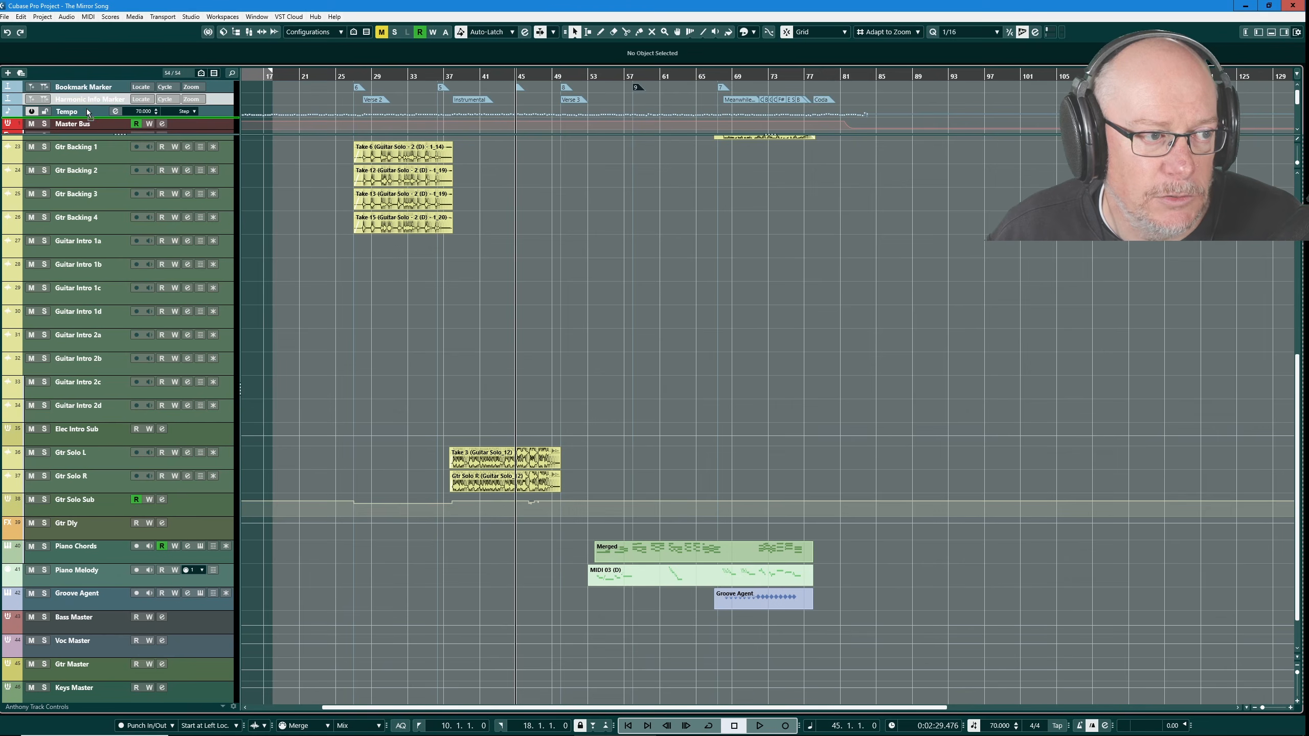
scroll(87, 129, down, 3)
mouse_move(87, 131)
mouse_down()
mouse_move(100, 88)
mouse_move(88, 129)
mouse_move(87, 108)
mouse_up()
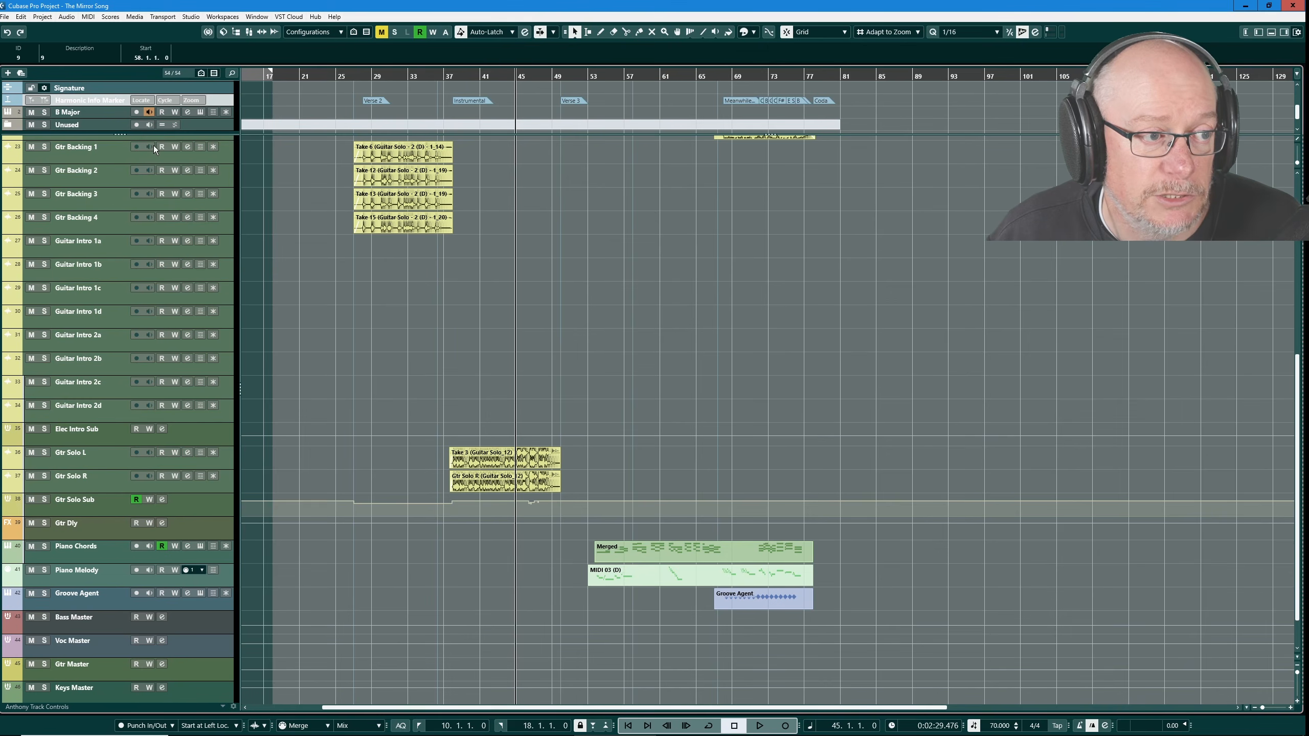
Enlarge the upper track list section and move the Harmonic Info Marker track back directly beneath Bookmark Marker.
drag(151, 134, 151, 203)
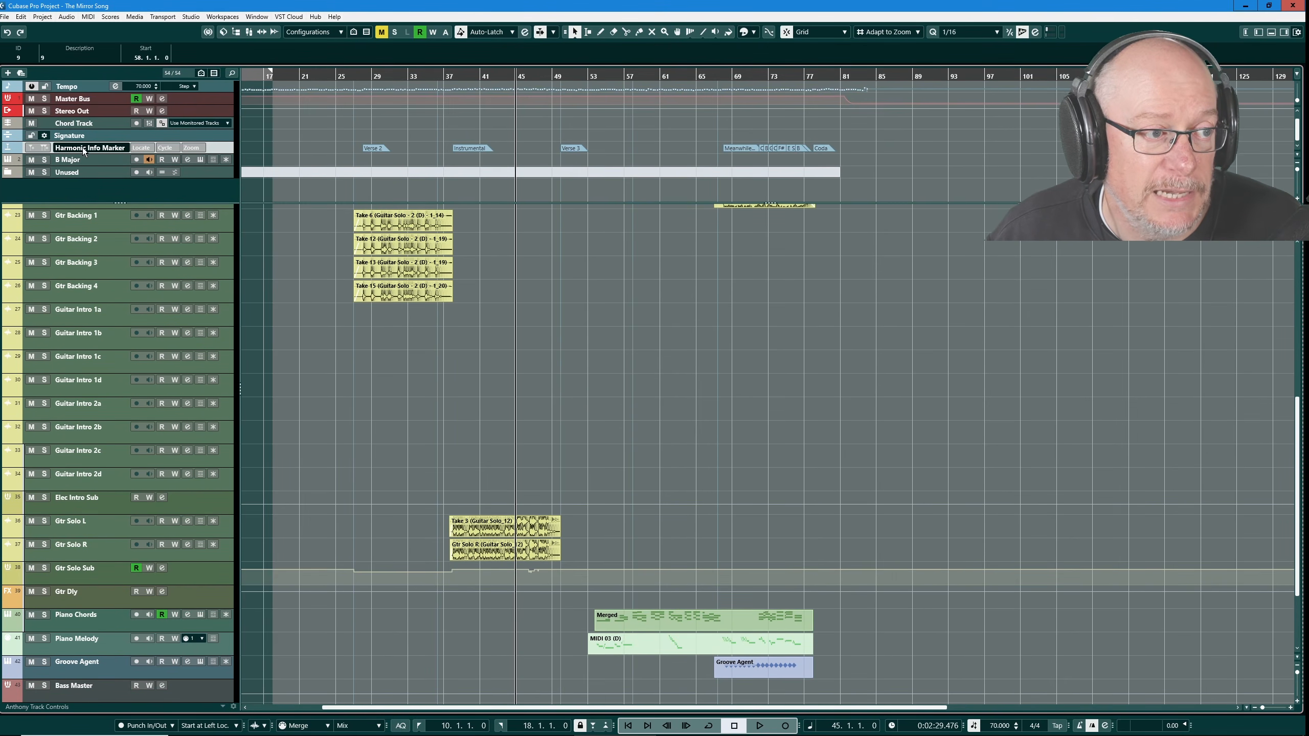
scroll(88, 127, up, 1)
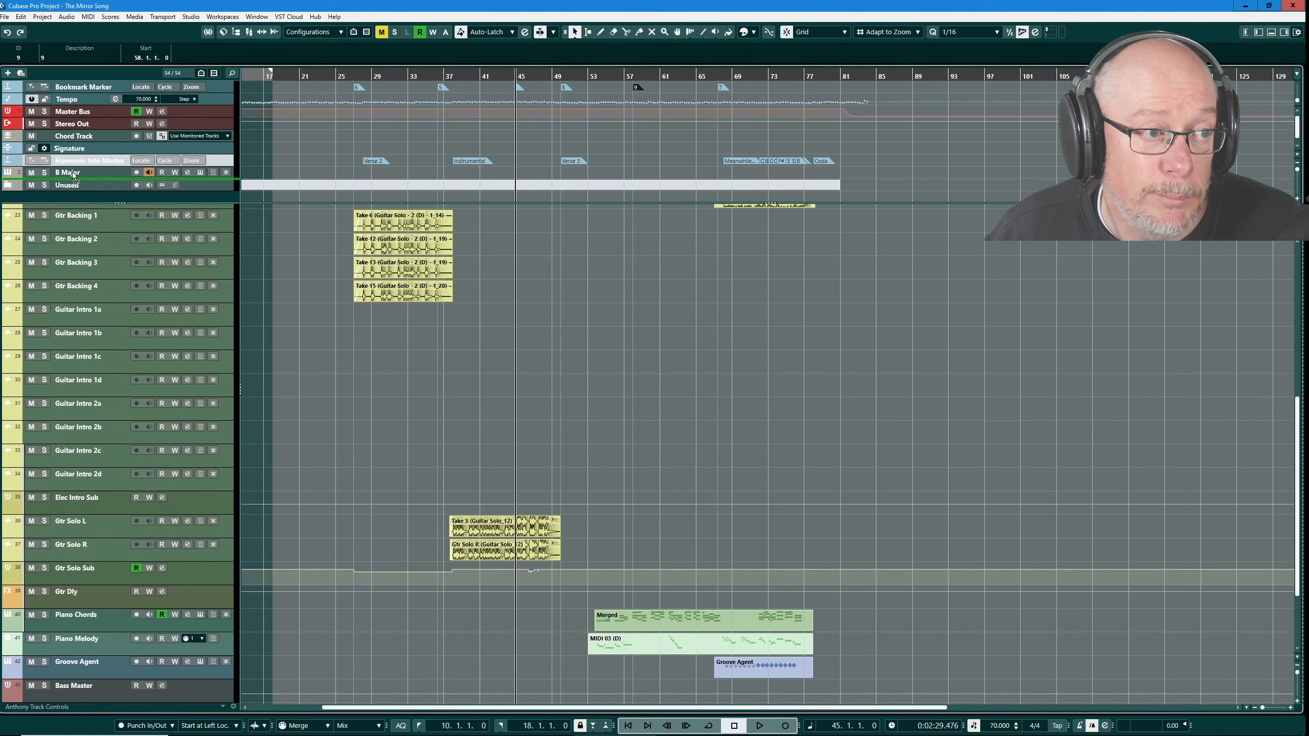
mouse_move(71, 193)
mouse_down()
mouse_move(69, 56)
mouse_move(68, 188)
mouse_move(80, 110)
mouse_move(89, 135)
mouse_move(100, 94)
mouse_up()
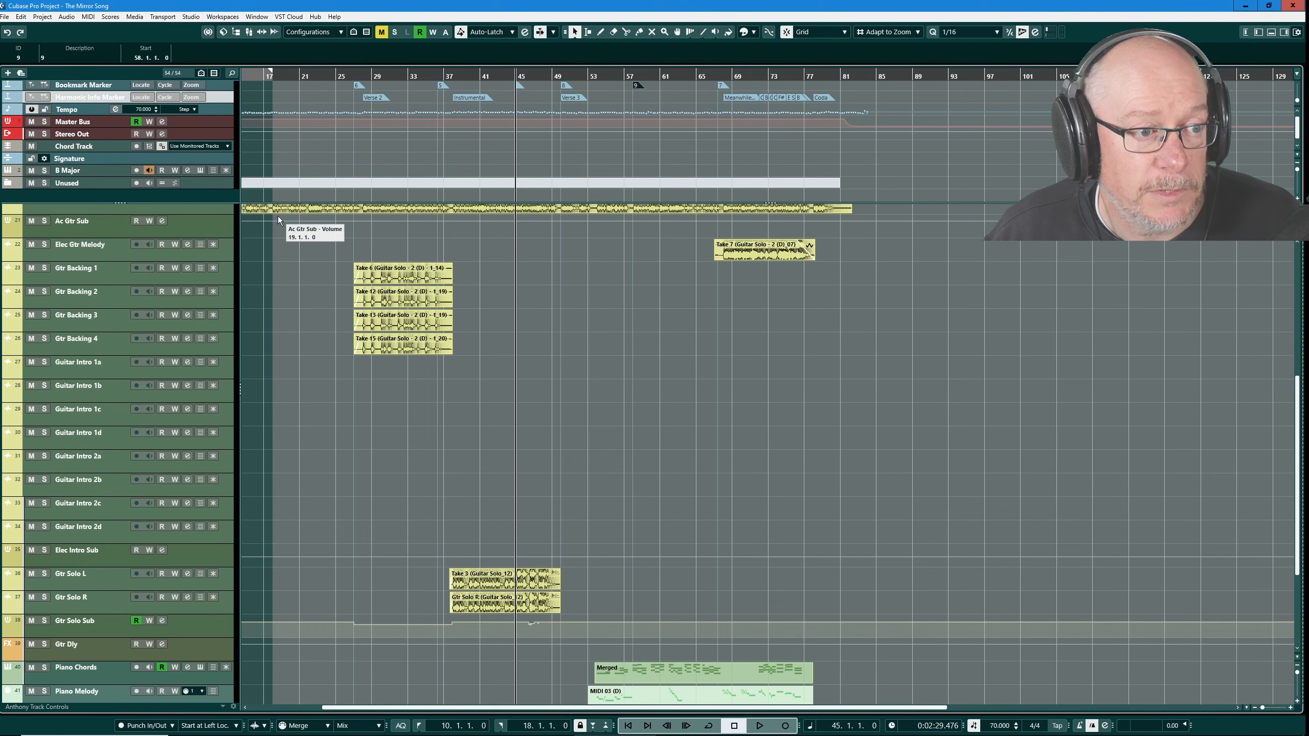
Review the track type filter options for the track list, including MIDI Tracks, keeping all track types enabled.
click(214, 72)
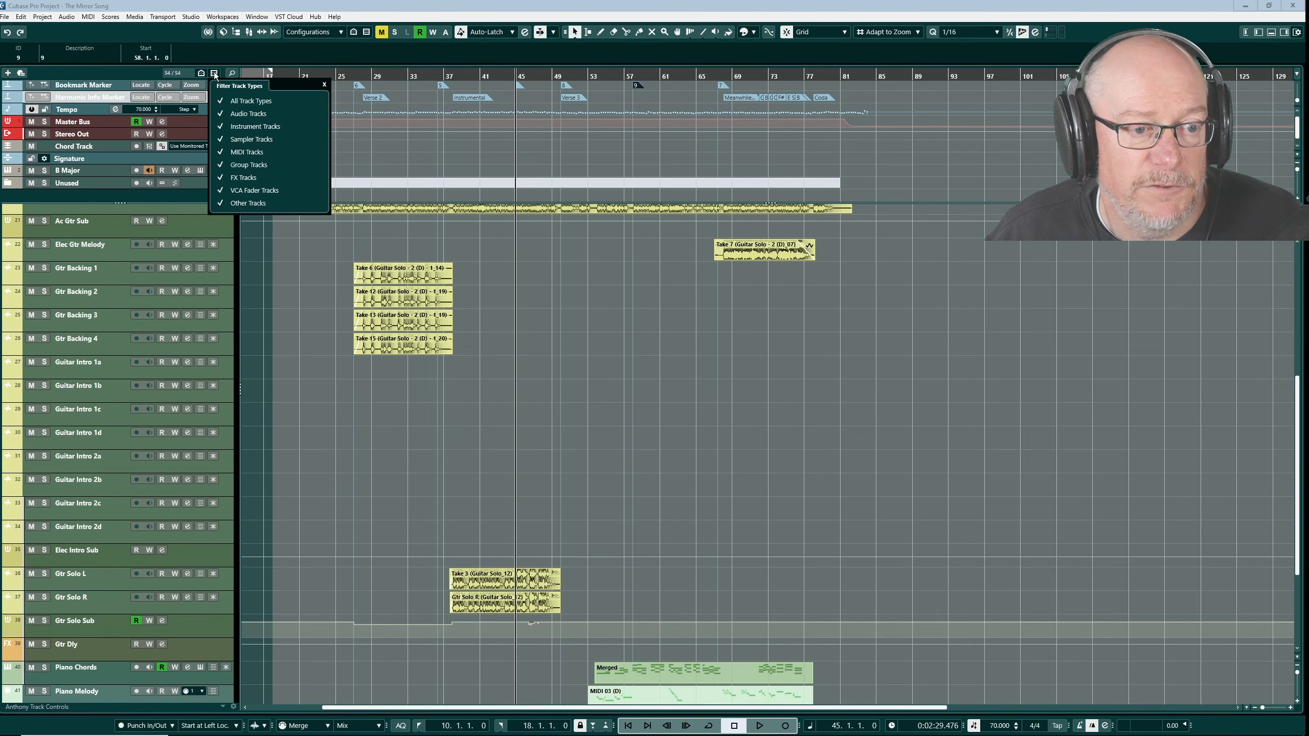
click(220, 153)
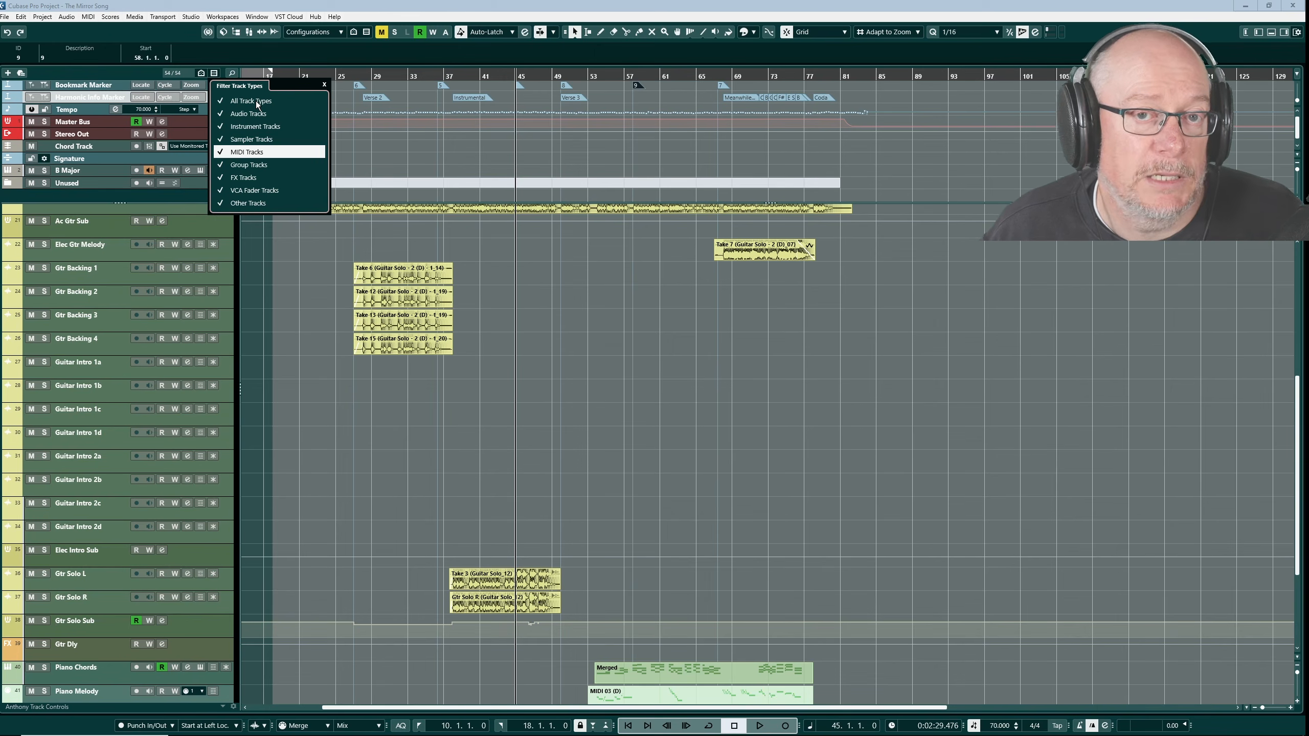
click(319, 263)
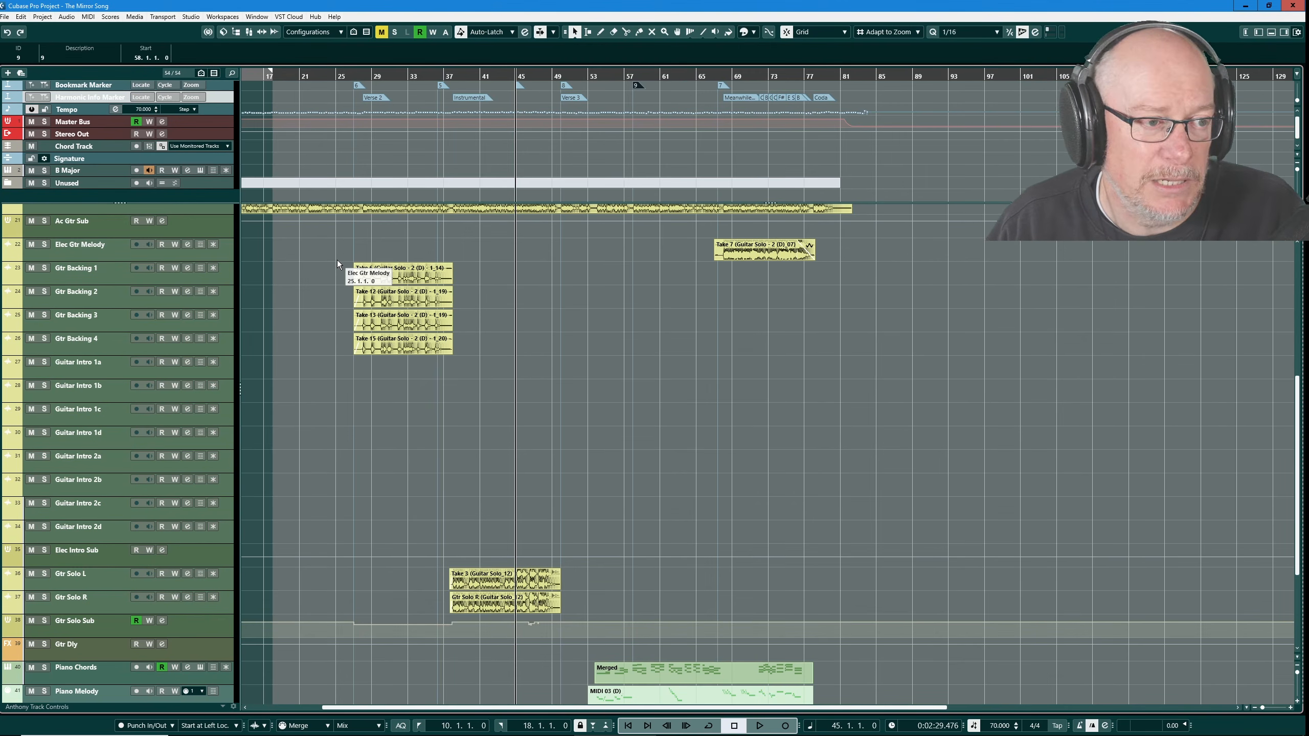
click(216, 72)
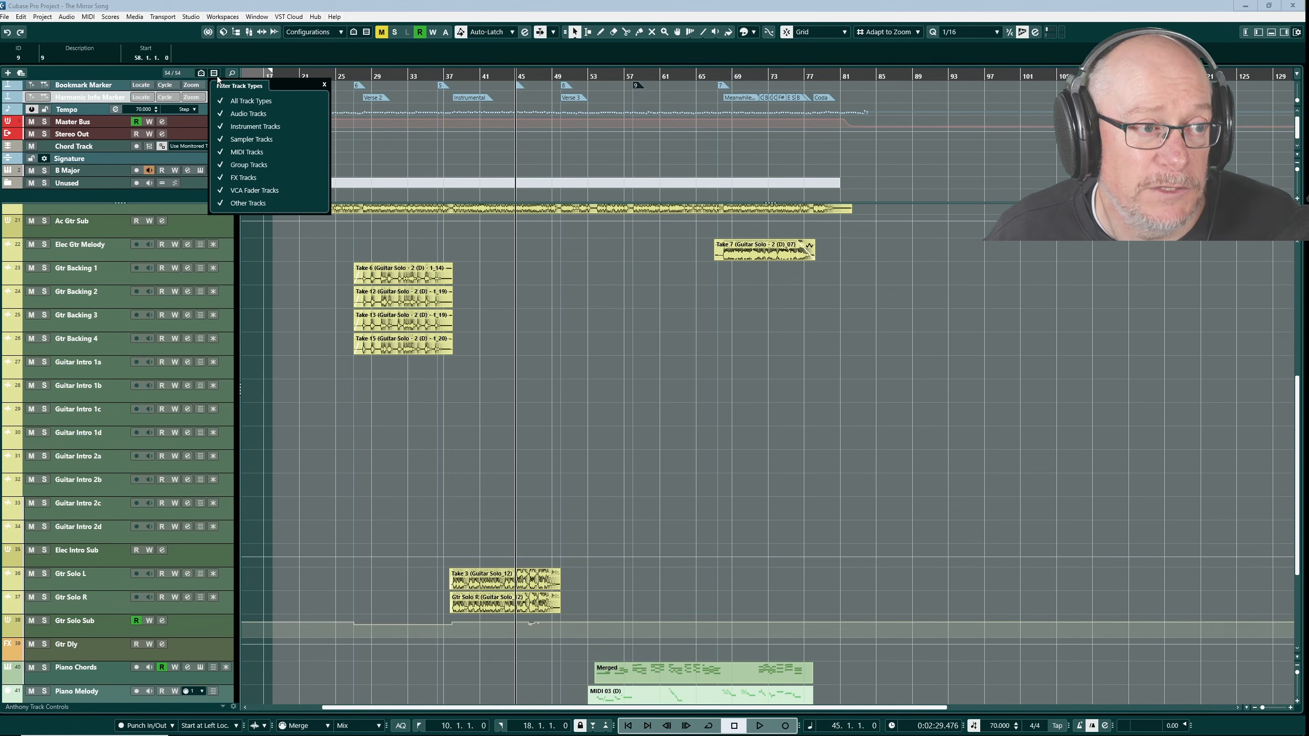